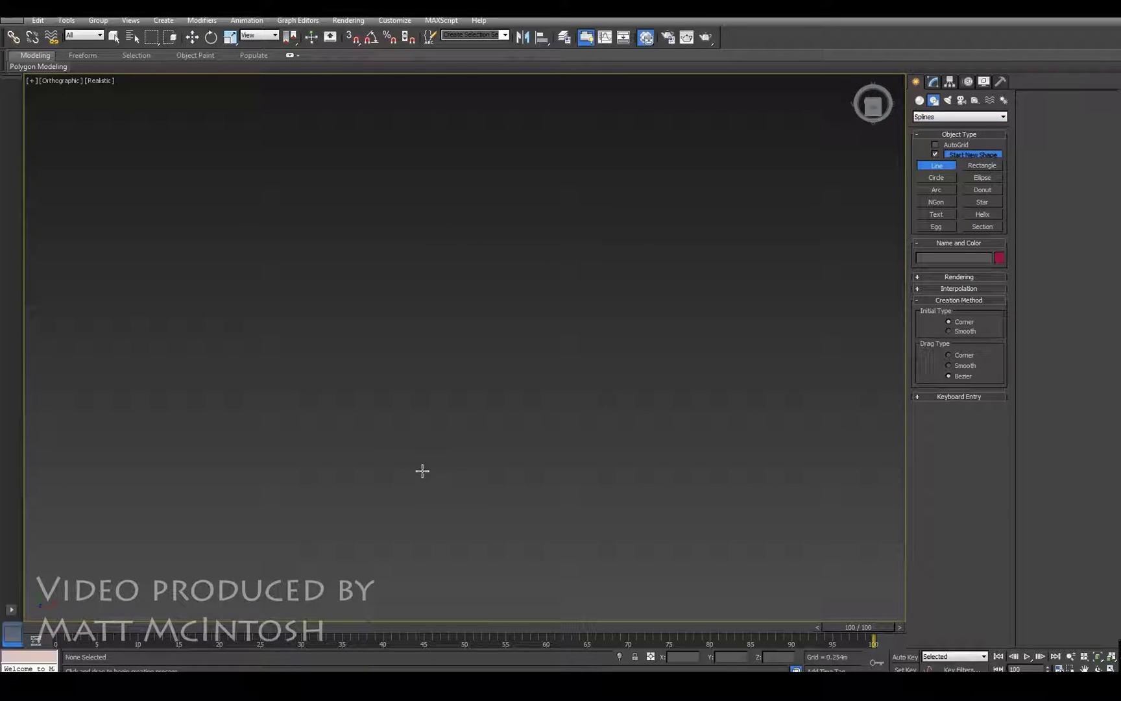
Draw a closed, track-shaped spline with the Line tool, forming a large loop with an inward bend along its lower side
{"action": "left_click", "coordinate": [470, 413]}
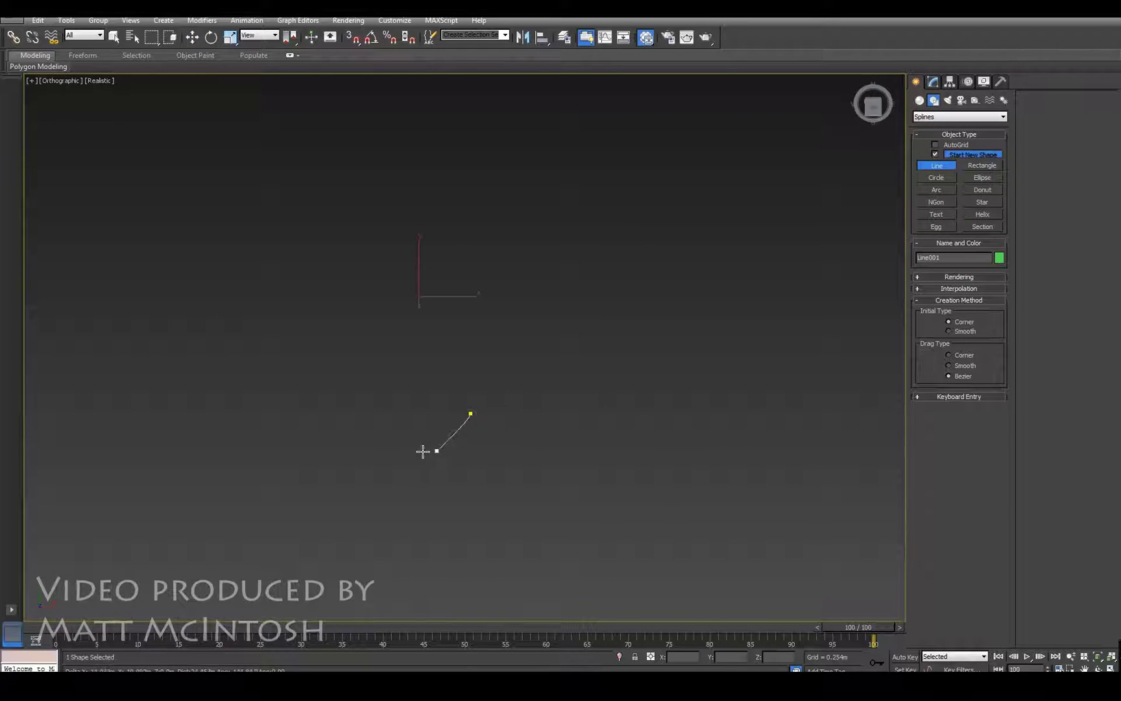
{"action": "left_click", "coordinate": [386, 453]}
{"action": "left_click_drag", "start_coordinate": [264, 419], "coordinate": [258, 383]}
{"action": "left_click", "coordinate": [267, 305]}
{"action": "left_click", "coordinate": [322, 225]}
{"action": "left_click", "coordinate": [424, 154]}
{"action": "left_click", "coordinate": [692, 151]}
{"action": "left_click", "coordinate": [797, 170]}
{"action": "left_click", "coordinate": [855, 252]}
{"action": "left_click", "coordinate": [831, 464]}
{"action": "left_click", "coordinate": [731, 569]}
{"action": "left_click", "coordinate": [565, 584]}
{"action": "left_click", "coordinate": [630, 523]}
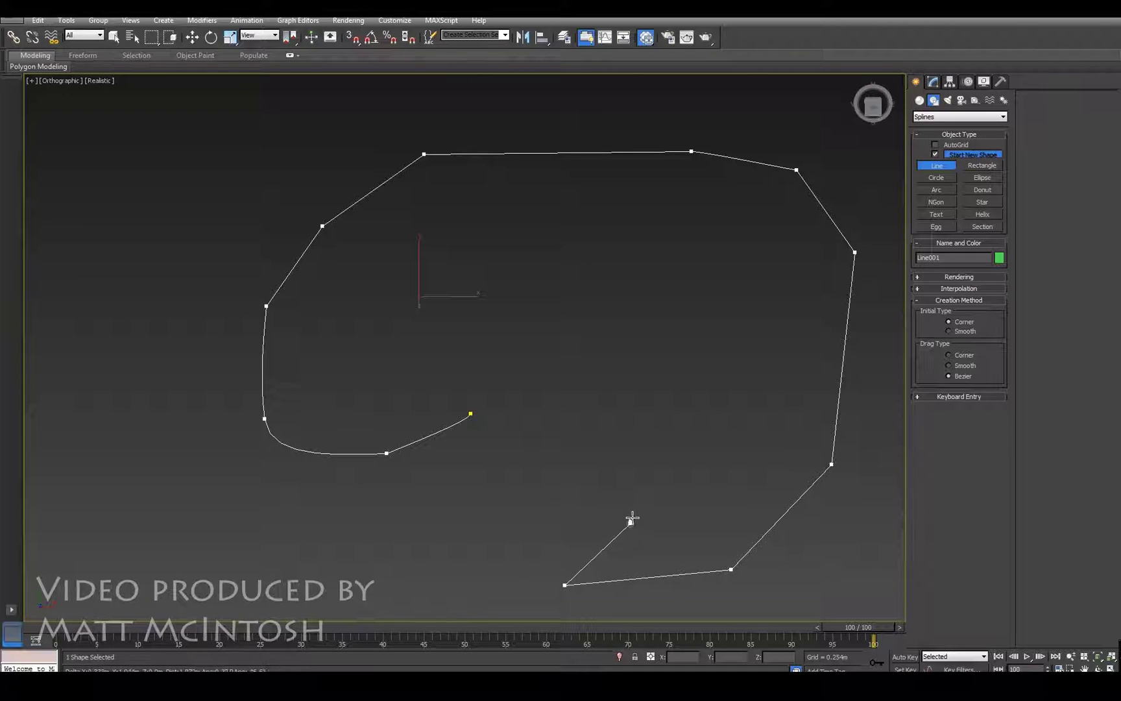
{"action": "left_click", "coordinate": [639, 393]}
{"action": "left_click", "coordinate": [544, 334]}
{"action": "left_click", "coordinate": [530, 339]}
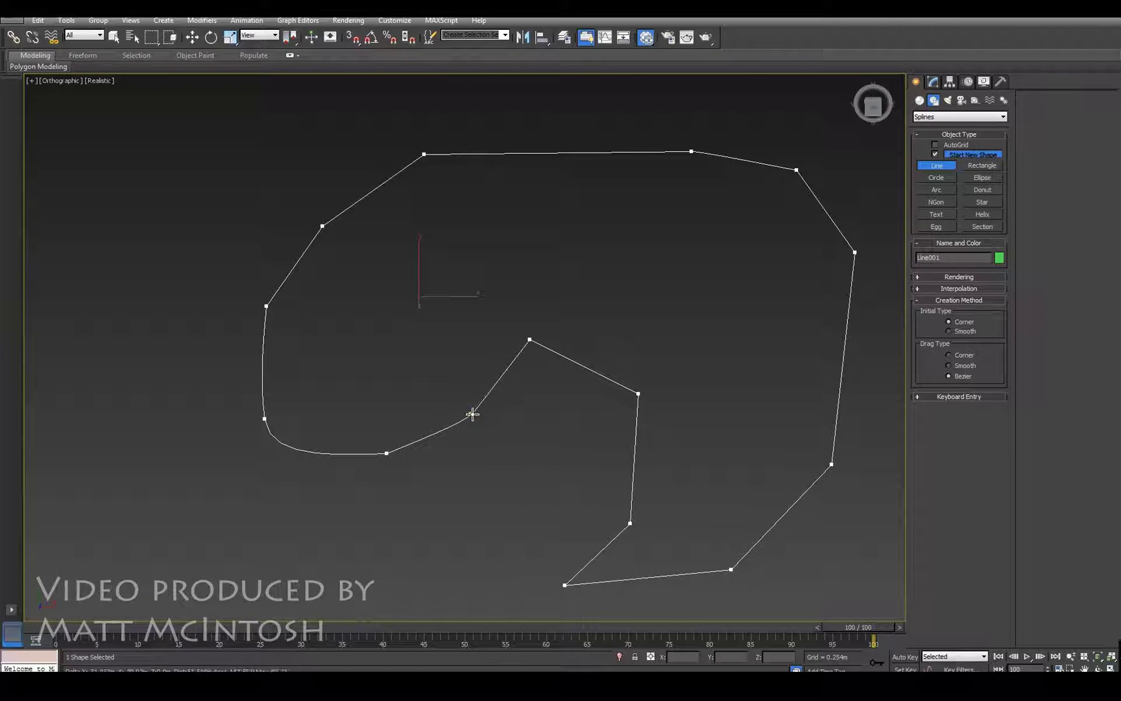
{"action": "left_click", "coordinate": [471, 413]}
{"action": "left_click", "coordinate": [550, 380]}
Draw a short, straight horizontal two-point line to the right of the closed track outline
{"action": "middle_click_drag", "start_coordinate": [569, 382], "coordinate": [460, 359]}
{"action": "middle_click_drag", "start_coordinate": [799, 306], "coordinate": [660, 315]}
{"action": "left_click", "coordinate": [670, 317]}
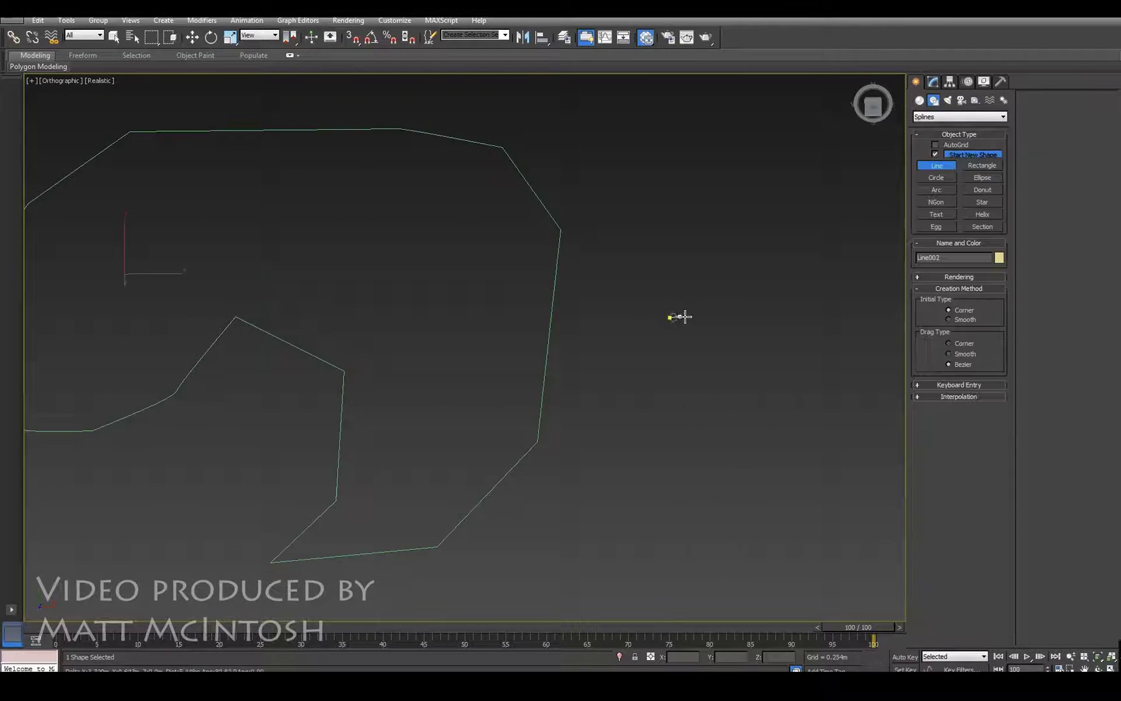
{"action": "left_click", "coordinate": [722, 317]}
{"action": "right_click", "coordinate": [759, 292]}
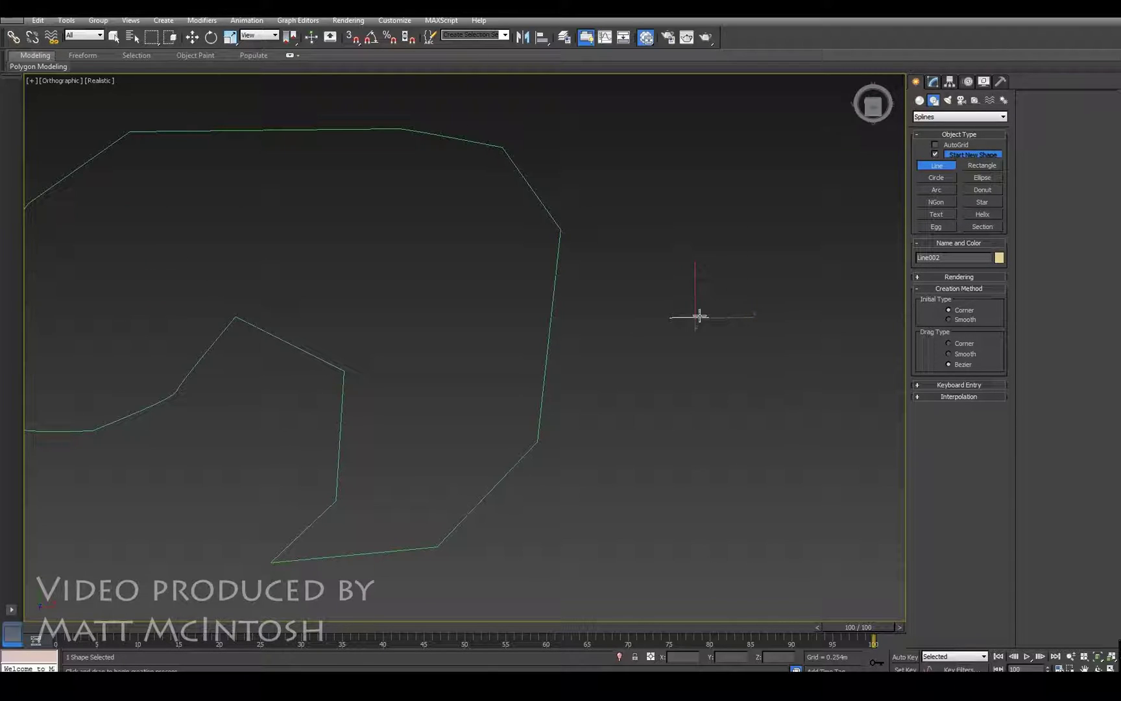
Convert both vertices of the short line to Corner so that its segment is straight
{"action": "left_click", "coordinate": [933, 82]}
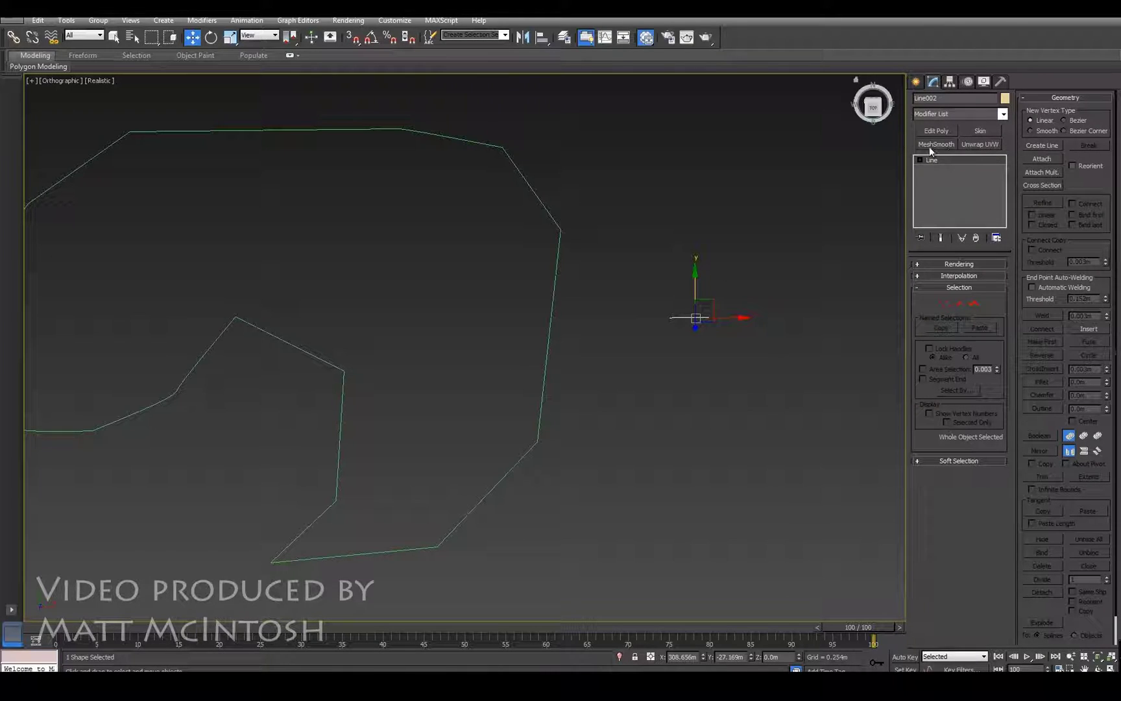
{"action": "key", "text": "ctrl+alt"}
{"action": "left_click", "coordinate": [945, 303]}
{"action": "middle_click_drag", "start_coordinate": [719, 380], "coordinate": [761, 265], "text": "ctrl+alt"}
{"action": "left_click_drag", "start_coordinate": [761, 261], "coordinate": [501, 344]}
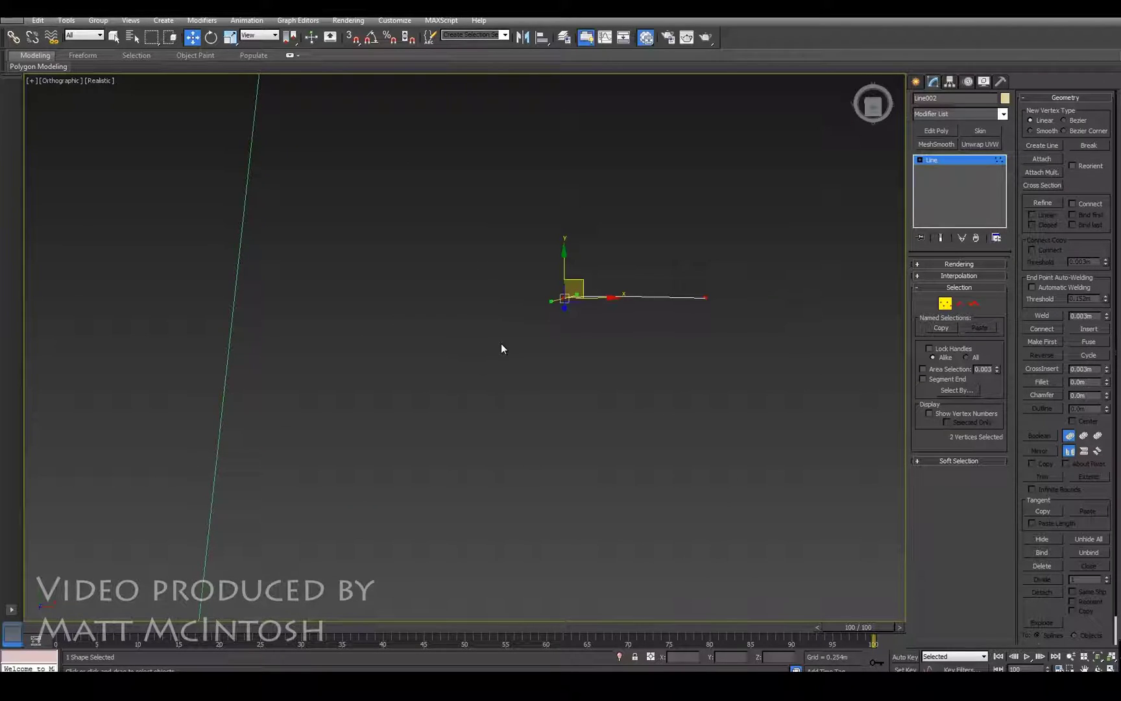
{"action": "left_click_drag", "start_coordinate": [555, 300], "coordinate": [478, 283]}
{"action": "right_click", "coordinate": [564, 298]}
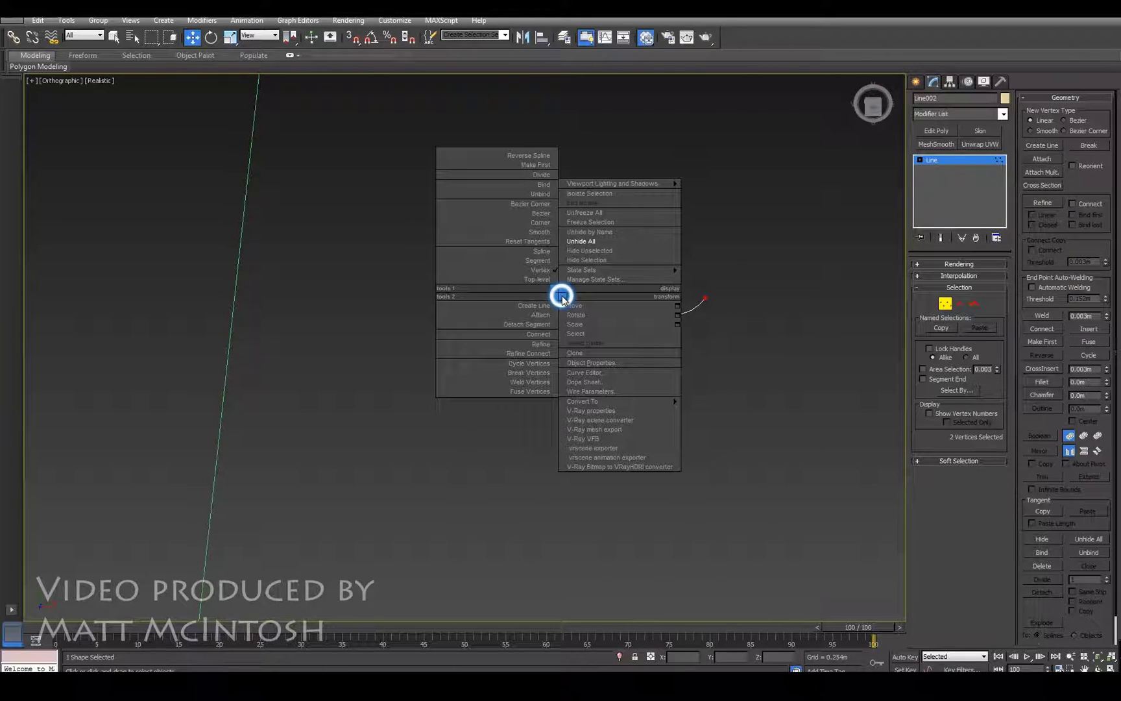
{"action": "left_click", "coordinate": [547, 223]}
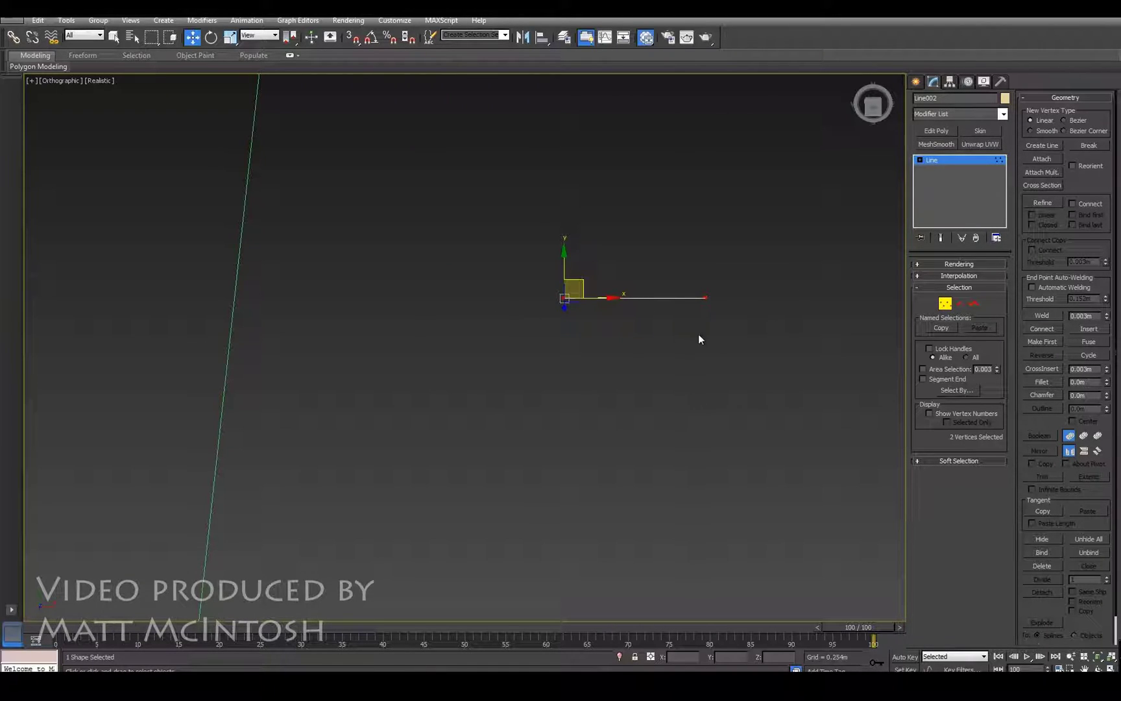
{"action": "left_click", "coordinate": [946, 304]}
Convert all vertices of the closed track outline to Smooth
{"action": "scroll", "coordinate": [572, 363], "scroll_direction": "down", "scroll_amount": 2}
{"action": "middle_click_drag", "start_coordinate": [417, 366], "coordinate": [747, 314]}
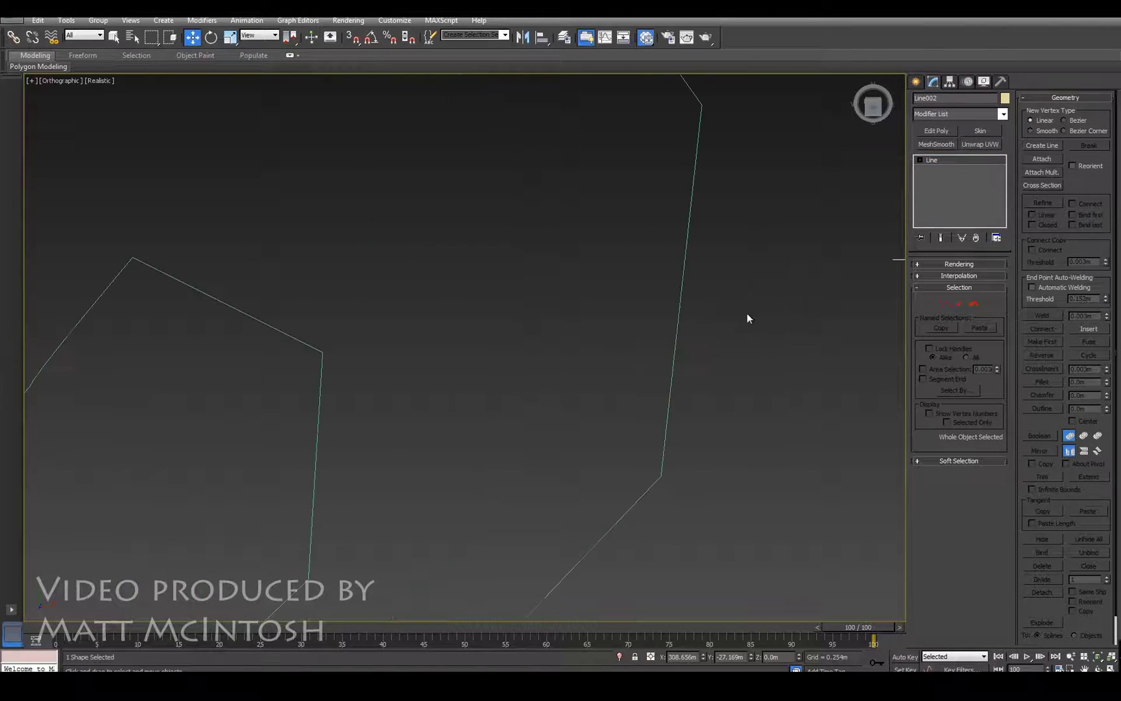
{"action": "left_click_drag", "start_coordinate": [628, 334], "coordinate": [627, 335]}
{"action": "scroll", "coordinate": [675, 336], "scroll_direction": "down", "scroll_amount": 5}
{"action": "middle_click_drag", "start_coordinate": [580, 380], "coordinate": [598, 426]}
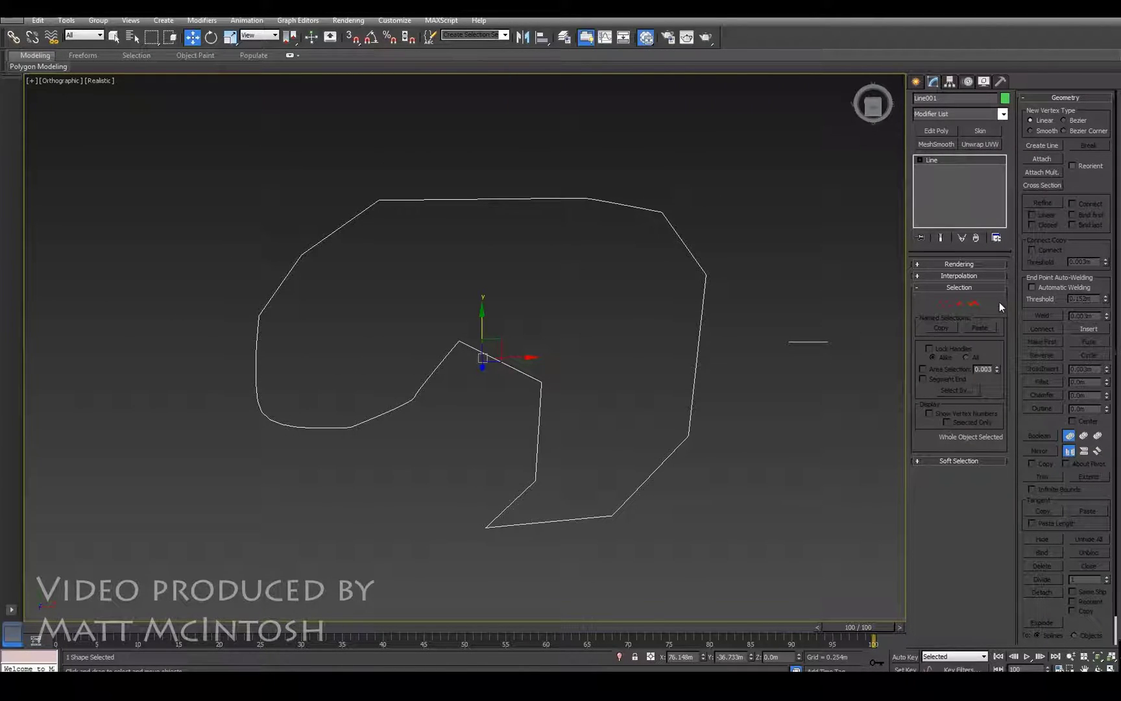
{"action": "left_click", "coordinate": [945, 303]}
{"action": "middle_click_drag", "start_coordinate": [632, 261], "coordinate": [546, 245]}
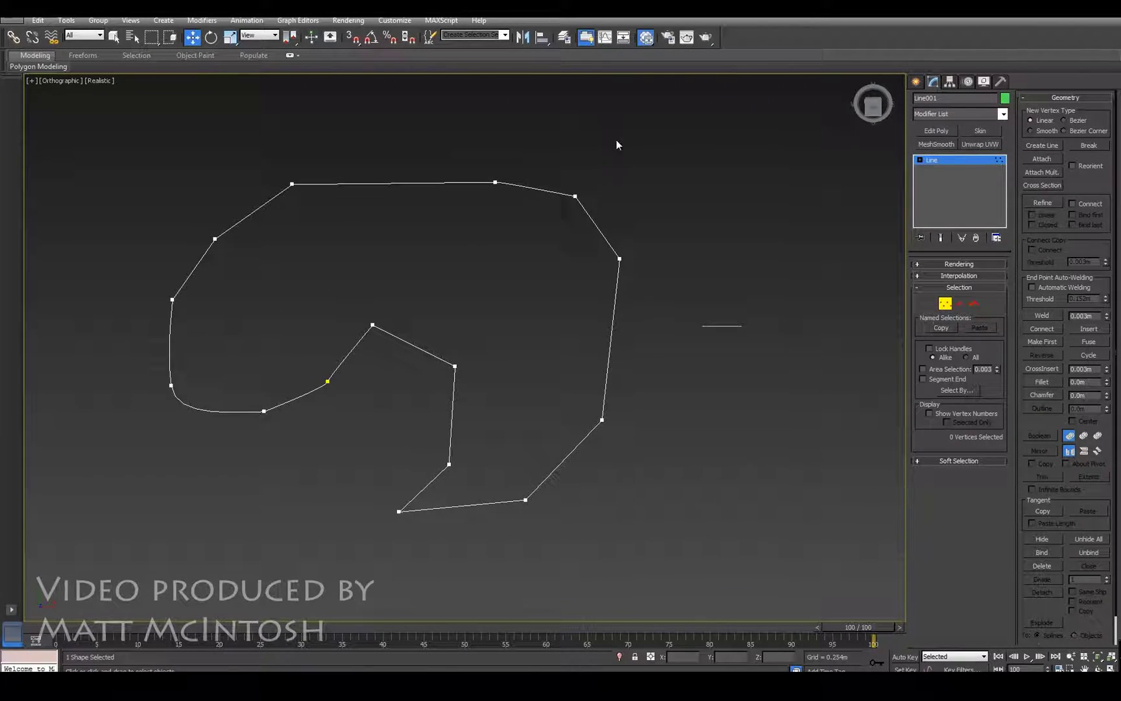
{"action": "left_click_drag", "start_coordinate": [134, 547], "coordinate": [134, 546]}
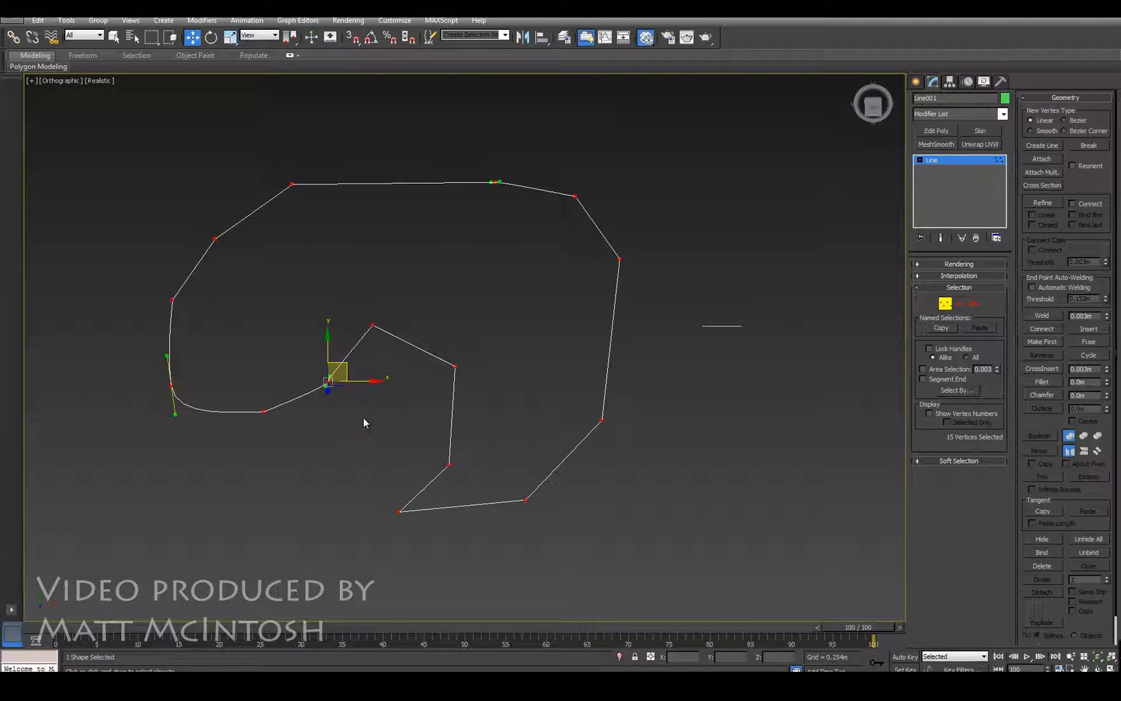
{"action": "right_click", "coordinate": [367, 323]}
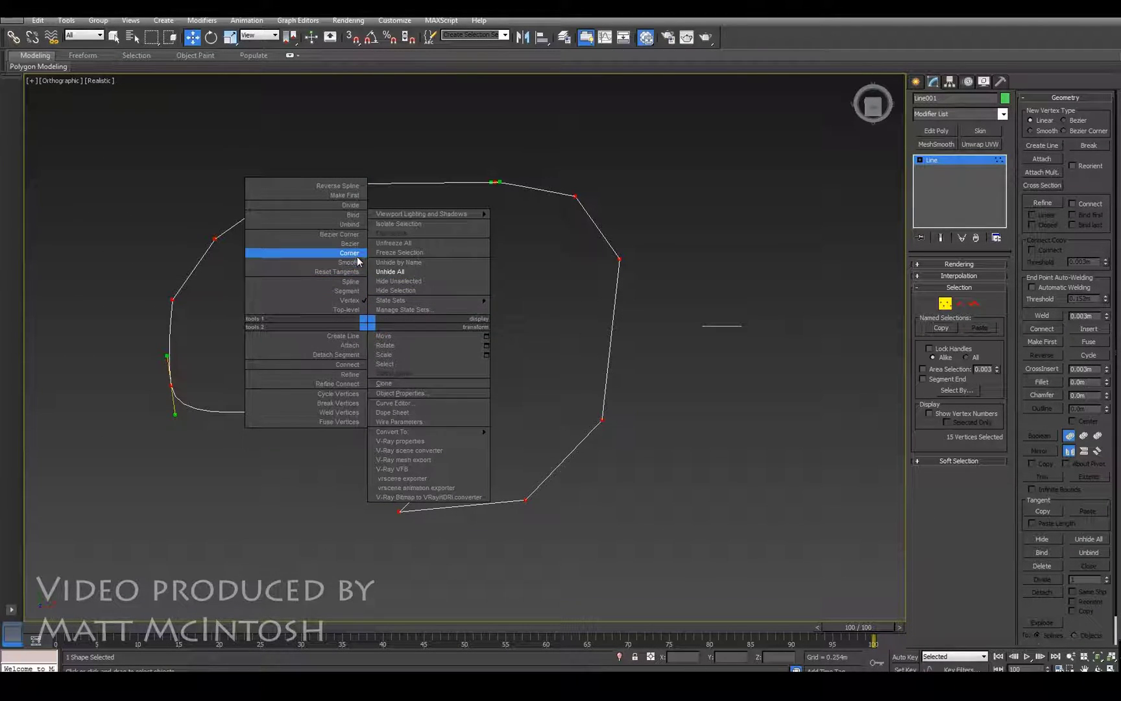
{"action": "left_click", "coordinate": [356, 266]}
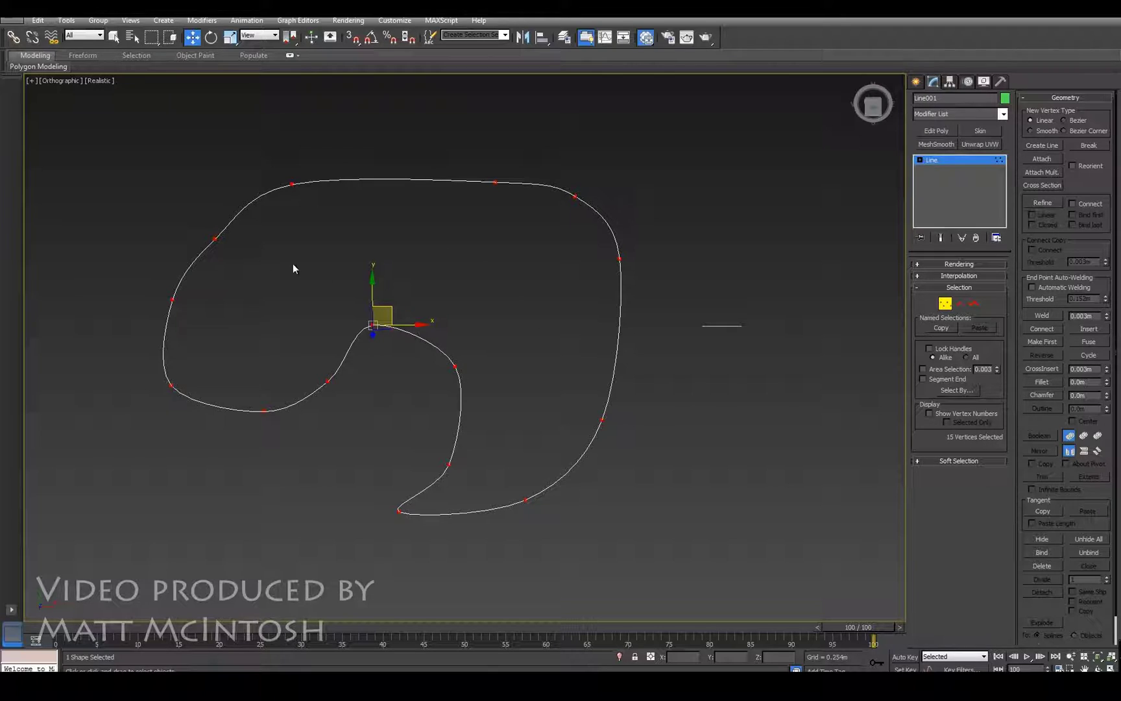
Convert the track's upper-left vertex to Bezier, then adjust its position and handles to even out the curve
{"action": "left_click", "coordinate": [214, 239]}
{"action": "middle_click_drag", "start_coordinate": [187, 248], "coordinate": [450, 316]}
{"action": "scroll", "coordinate": [450, 316], "scroll_direction": "up", "scroll_amount": 6}
{"action": "middle_click_drag", "start_coordinate": [617, 198], "coordinate": [550, 235]}
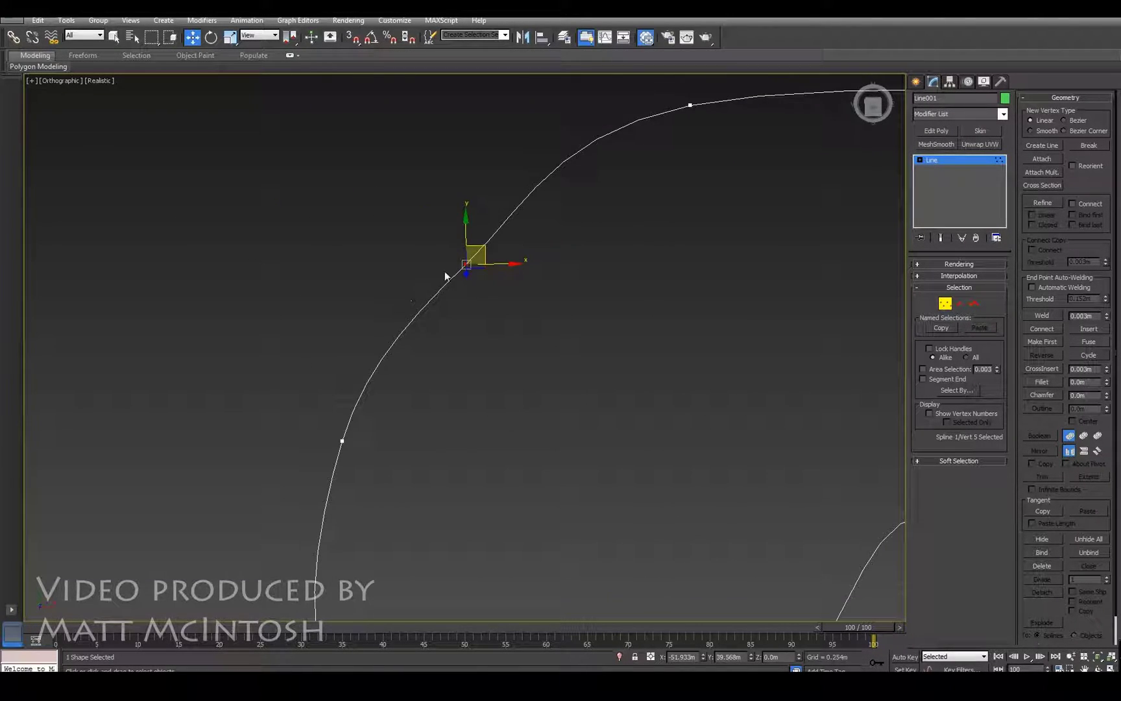
{"action": "right_click", "coordinate": [465, 262]}
{"action": "left_click", "coordinate": [448, 184]}
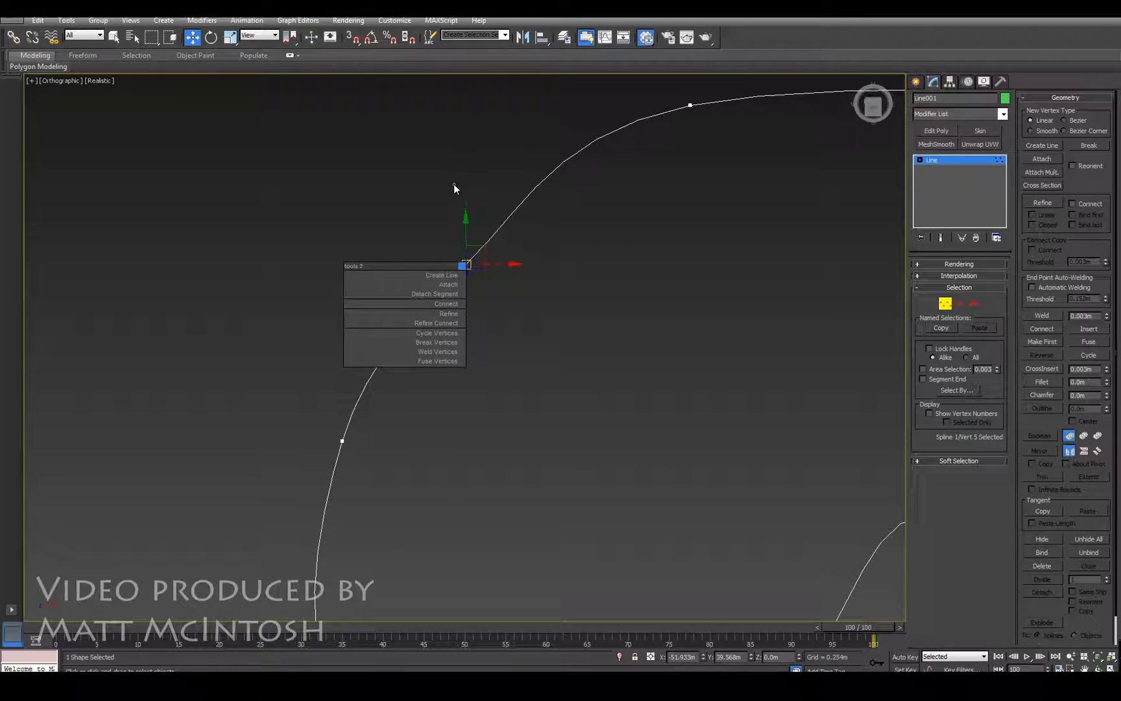
{"action": "left_click_drag", "start_coordinate": [484, 249], "coordinate": [479, 248]}
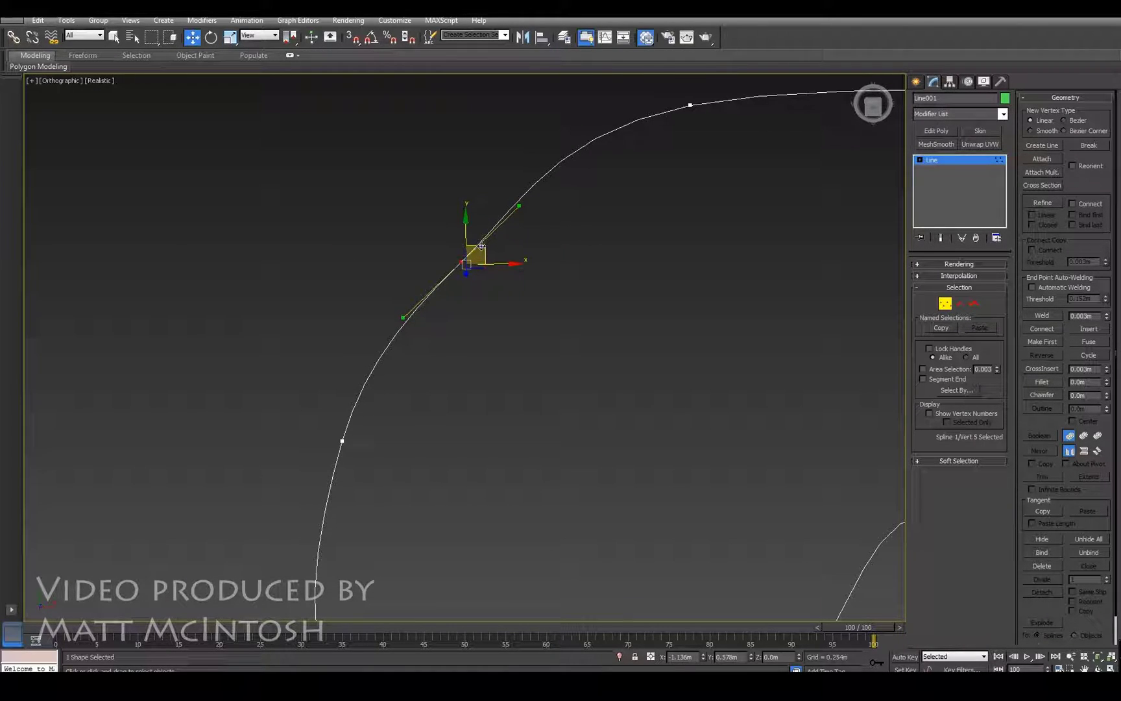
{"action": "left_click_drag", "start_coordinate": [521, 208], "coordinate": [453, 236]}
{"action": "scroll", "coordinate": [535, 217], "scroll_direction": "down", "scroll_amount": 5}
{"action": "middle_click_drag", "start_coordinate": [740, 296], "coordinate": [447, 233]}
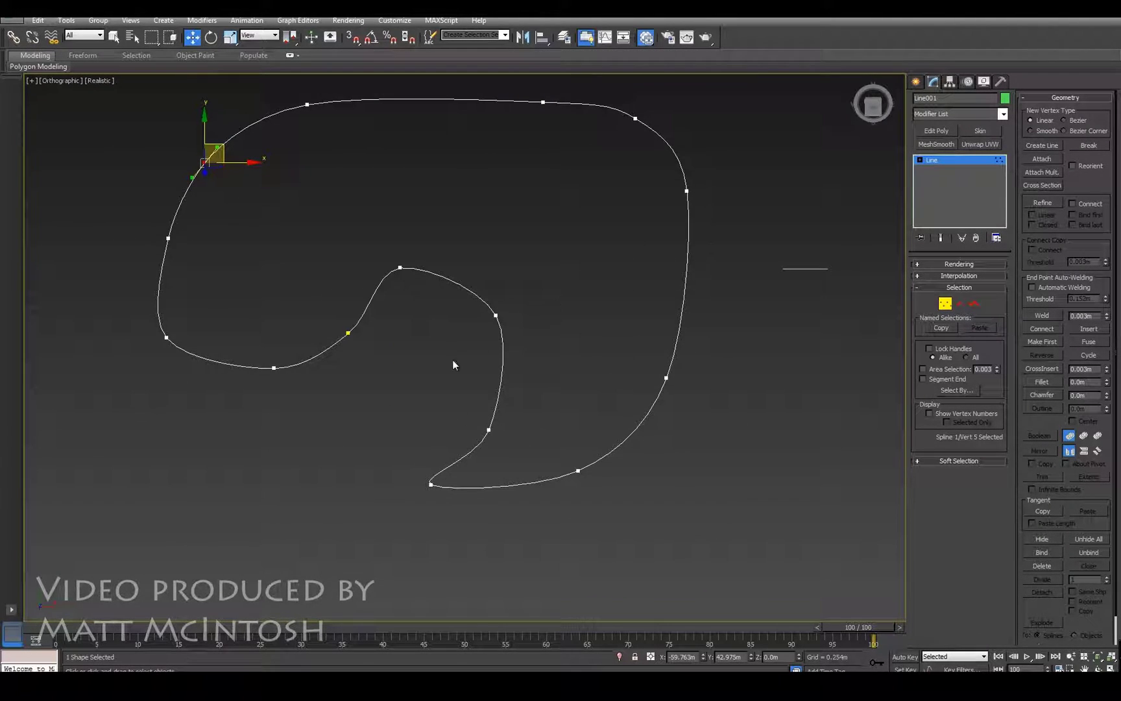
Convert the vertex at the track's pointed lower tip to Bezier and swing its handle to round the turn
{"action": "left_click", "coordinate": [431, 484]}
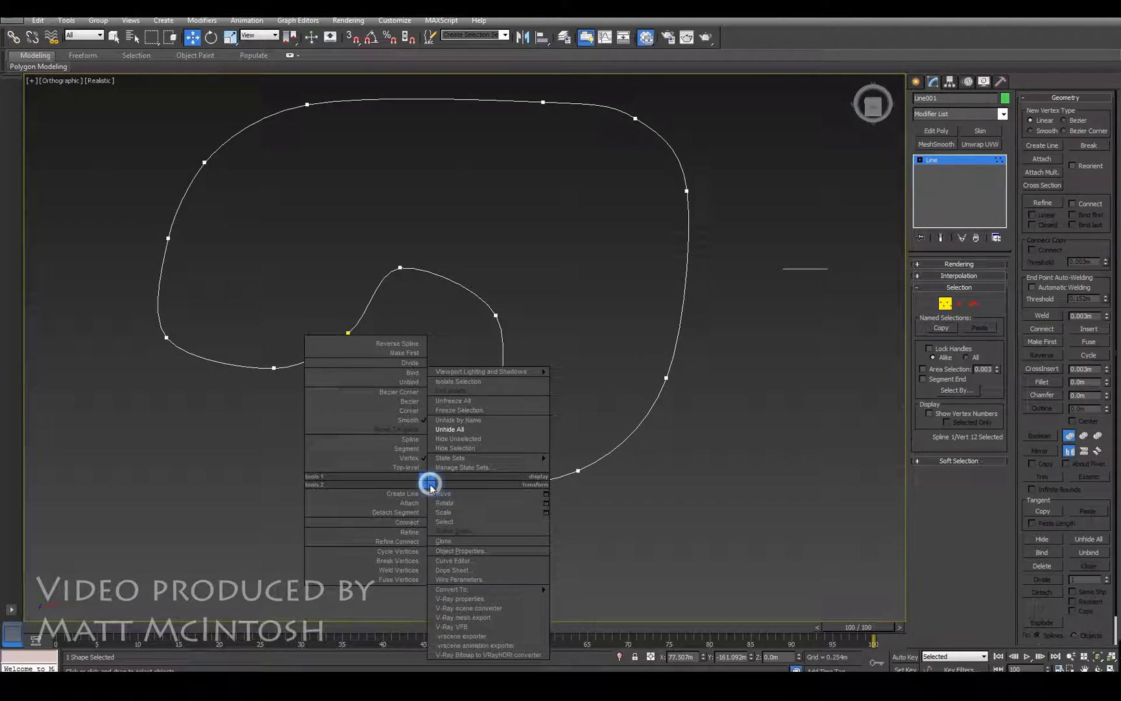
{"action": "right_click", "coordinate": [428, 480]}
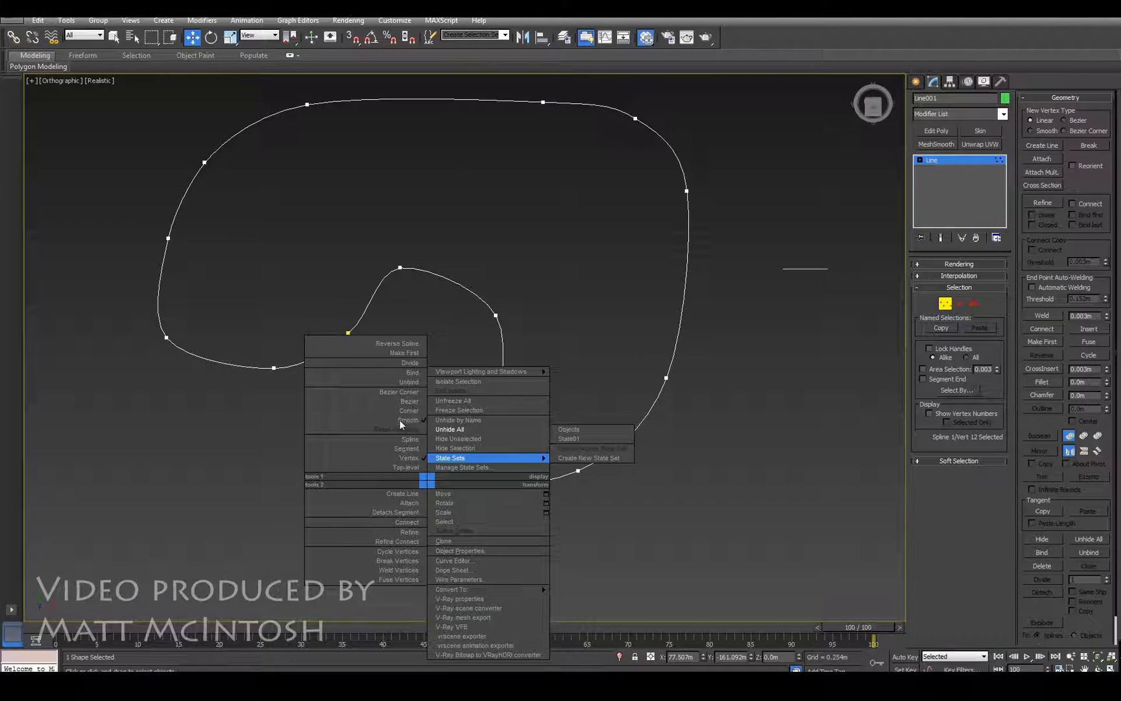
{"action": "left_click", "coordinate": [418, 479]}
{"action": "right_click", "coordinate": [436, 480]}
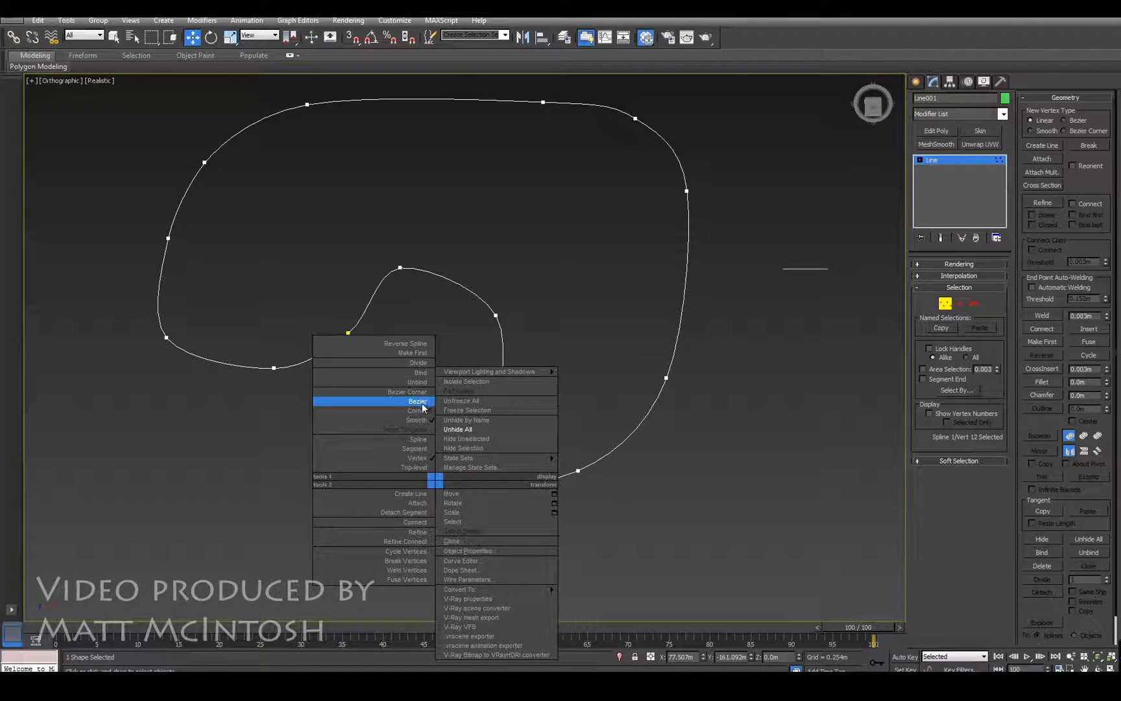
{"action": "left_click", "coordinate": [419, 401]}
{"action": "left_click_drag", "start_coordinate": [415, 481], "coordinate": [418, 454]}
Move the inner vertex above the lower tip up and to the right, and shift the upper-right corner vertex slightly outward
{"action": "left_click", "coordinate": [488, 427]}
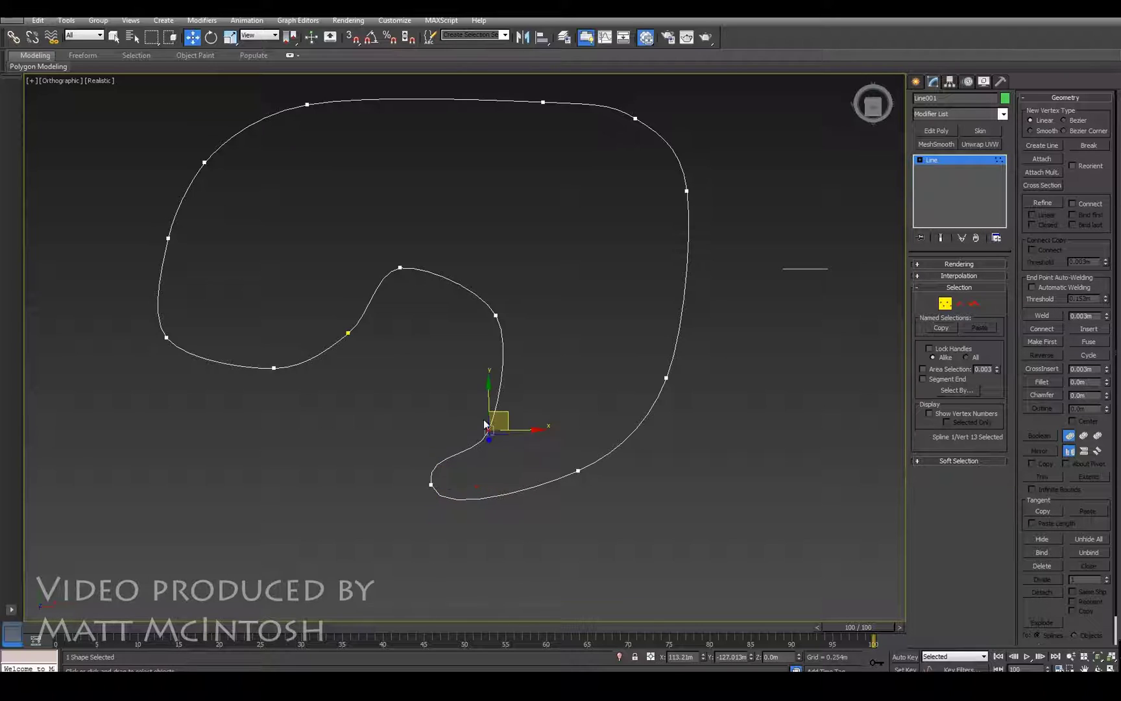
{"action": "left_click_drag", "start_coordinate": [508, 419], "coordinate": [538, 402]}
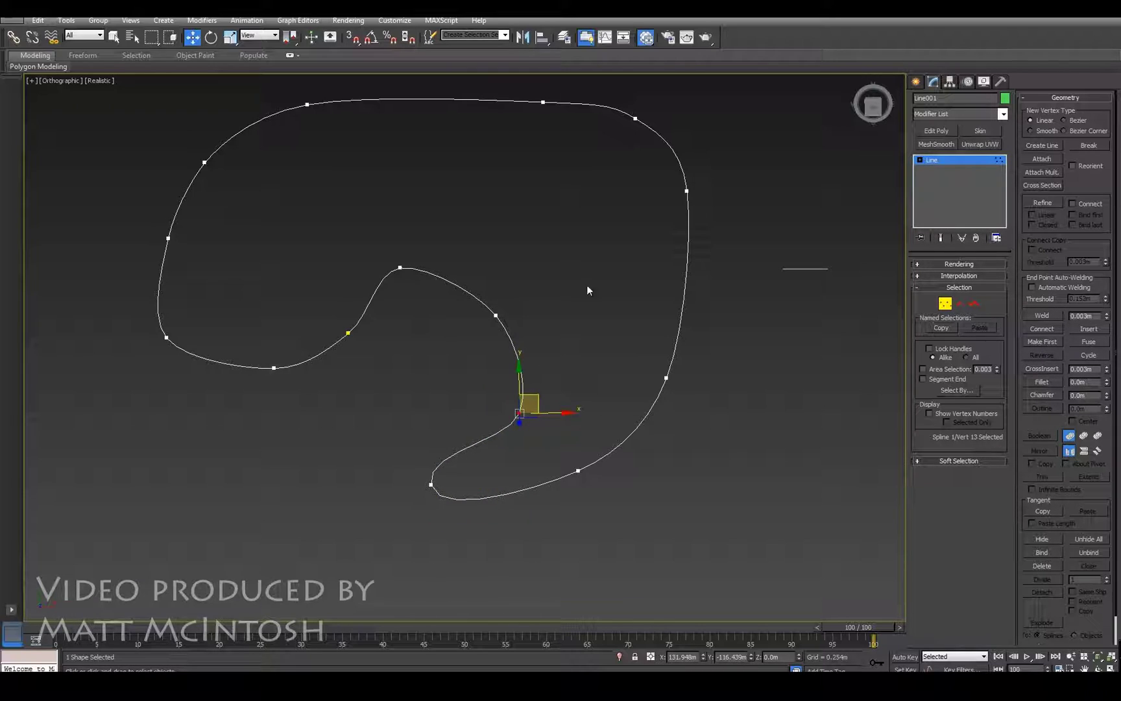
{"action": "left_click", "coordinate": [633, 120]}
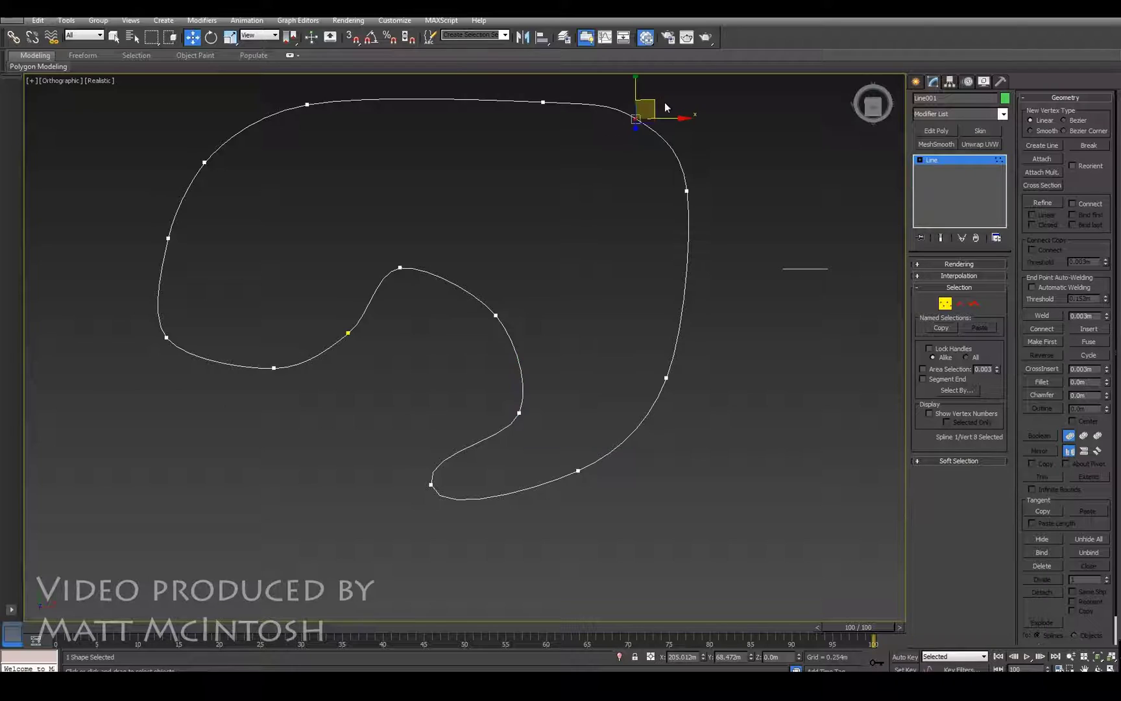
{"action": "left_click_drag", "start_coordinate": [657, 102], "coordinate": [675, 97]}
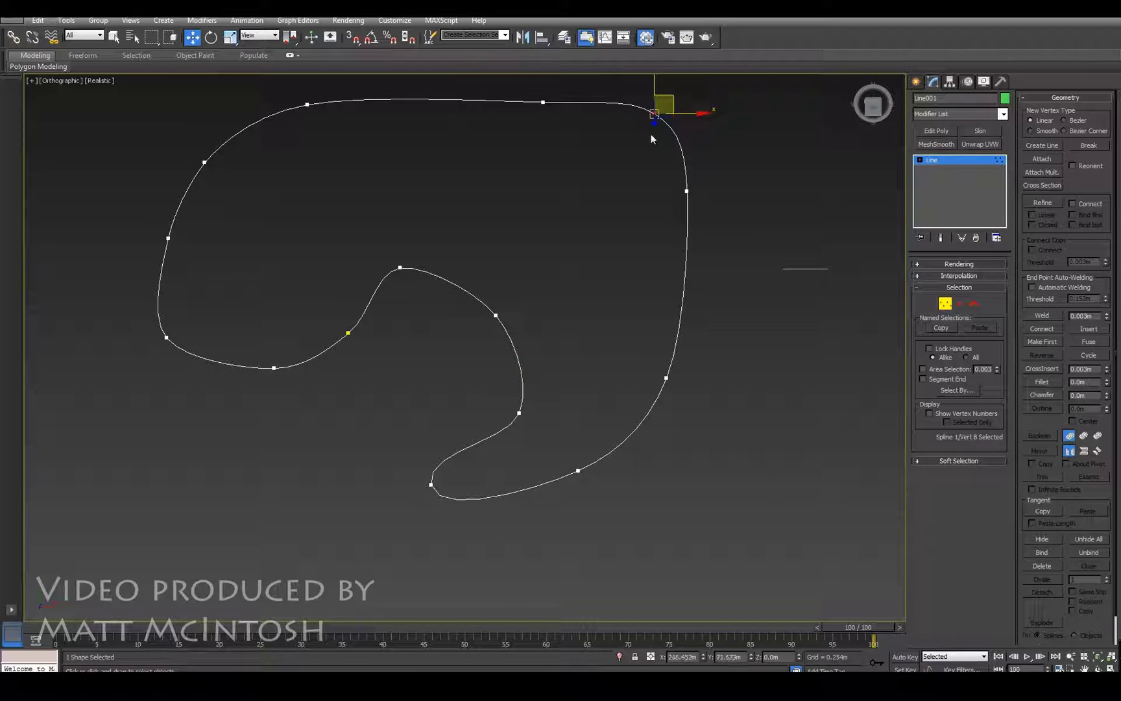
{"action": "left_click", "coordinate": [945, 305]}
Create a Loft compound object from the track outline as path, using the short line as an instanced cross-section shape
{"action": "left_click", "coordinate": [916, 82]}
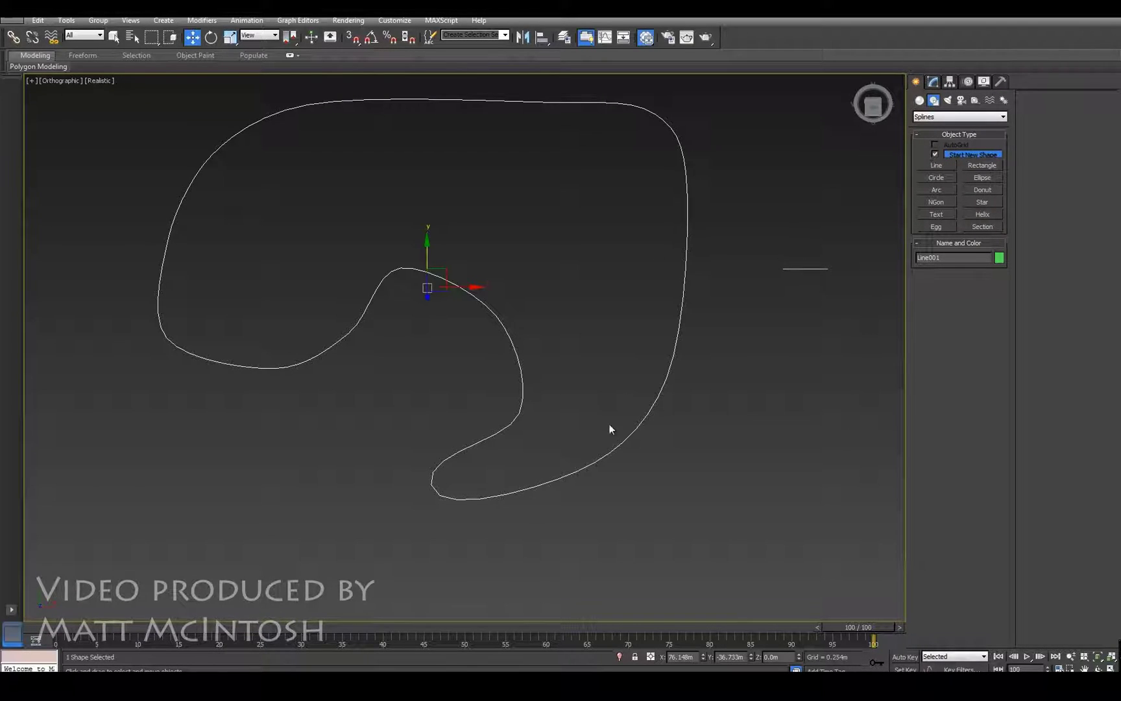
{"action": "left_click", "coordinate": [920, 101]}
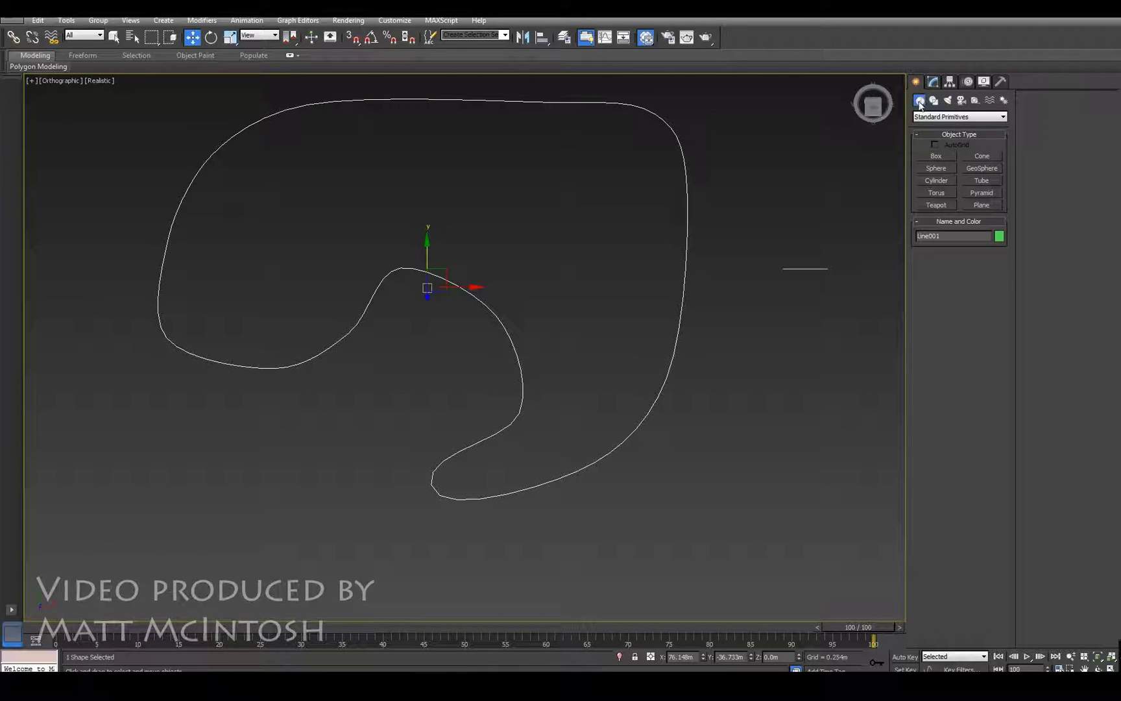
{"action": "left_click", "coordinate": [968, 117]}
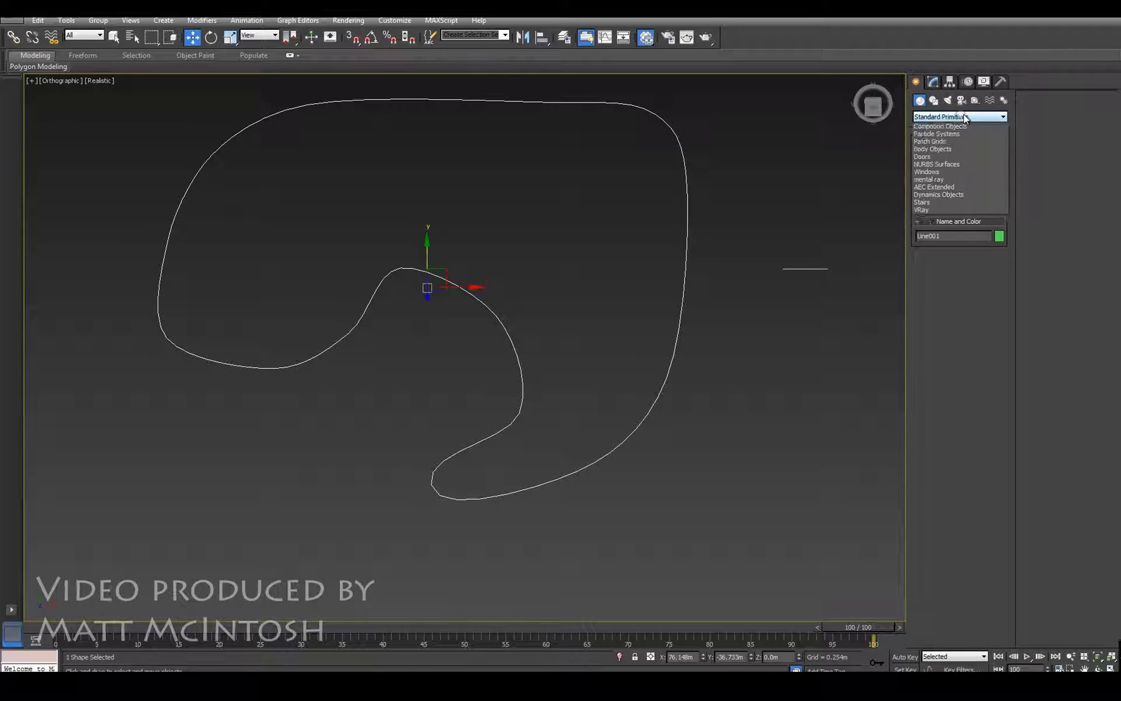
{"action": "left_click", "coordinate": [971, 143]}
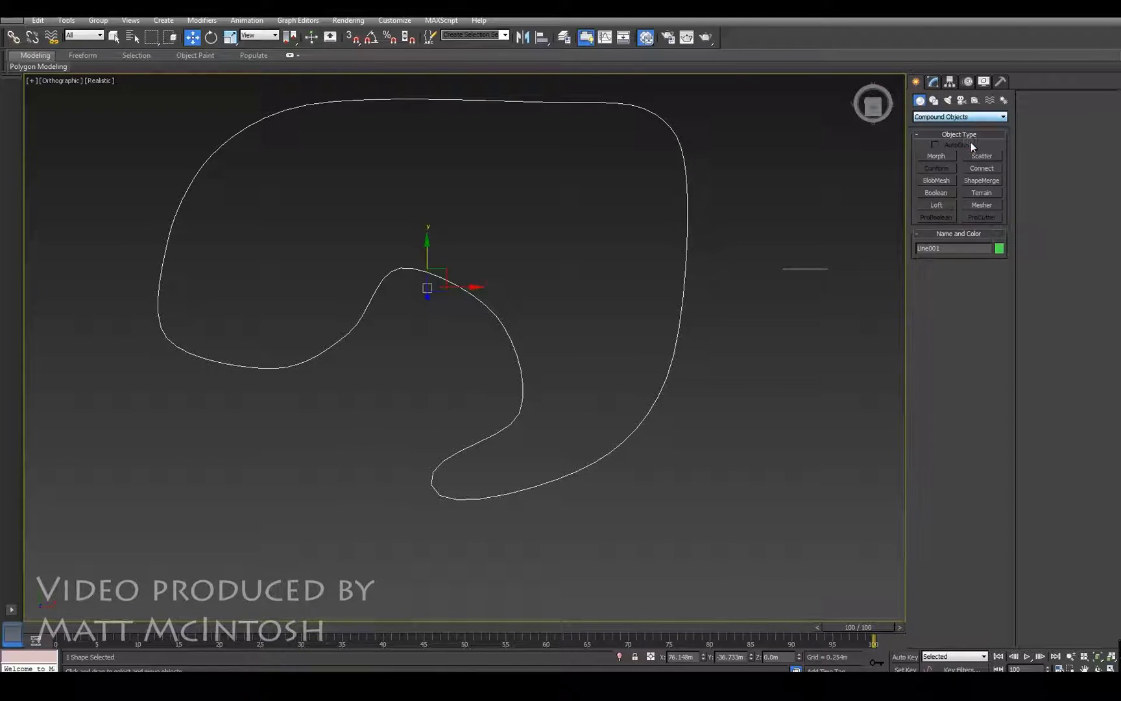
{"action": "left_click", "coordinate": [937, 205]}
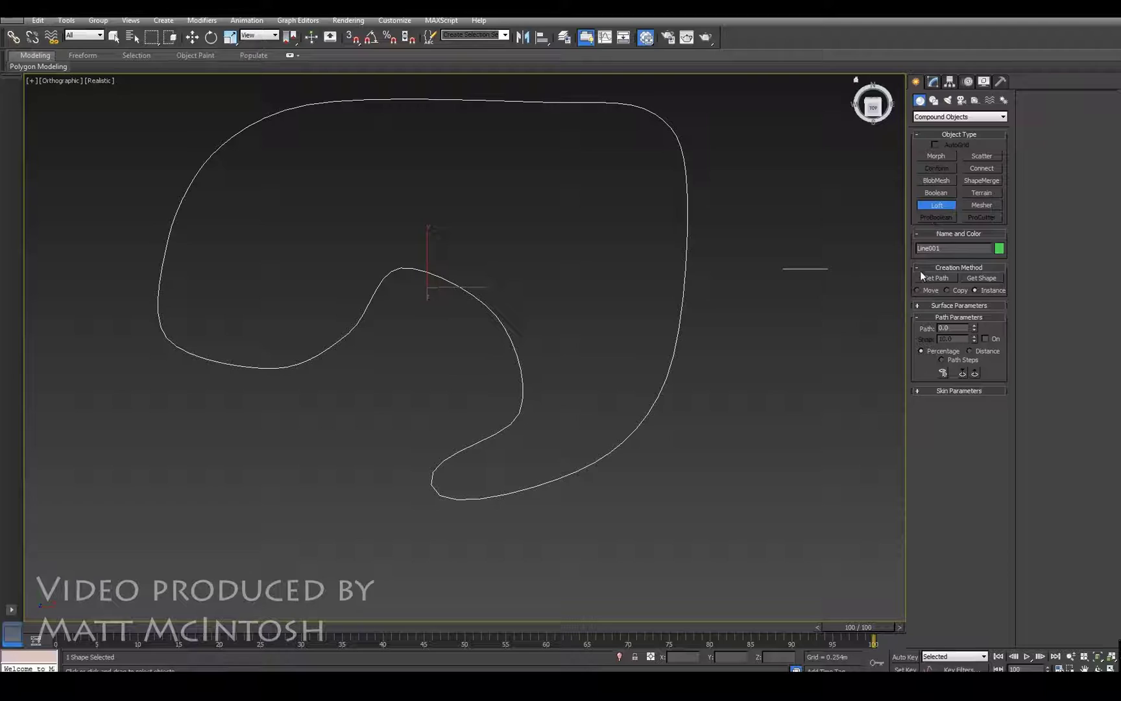
{"action": "middle_click_drag", "start_coordinate": [781, 280], "coordinate": [750, 261]}
{"action": "left_click", "coordinate": [978, 277]}
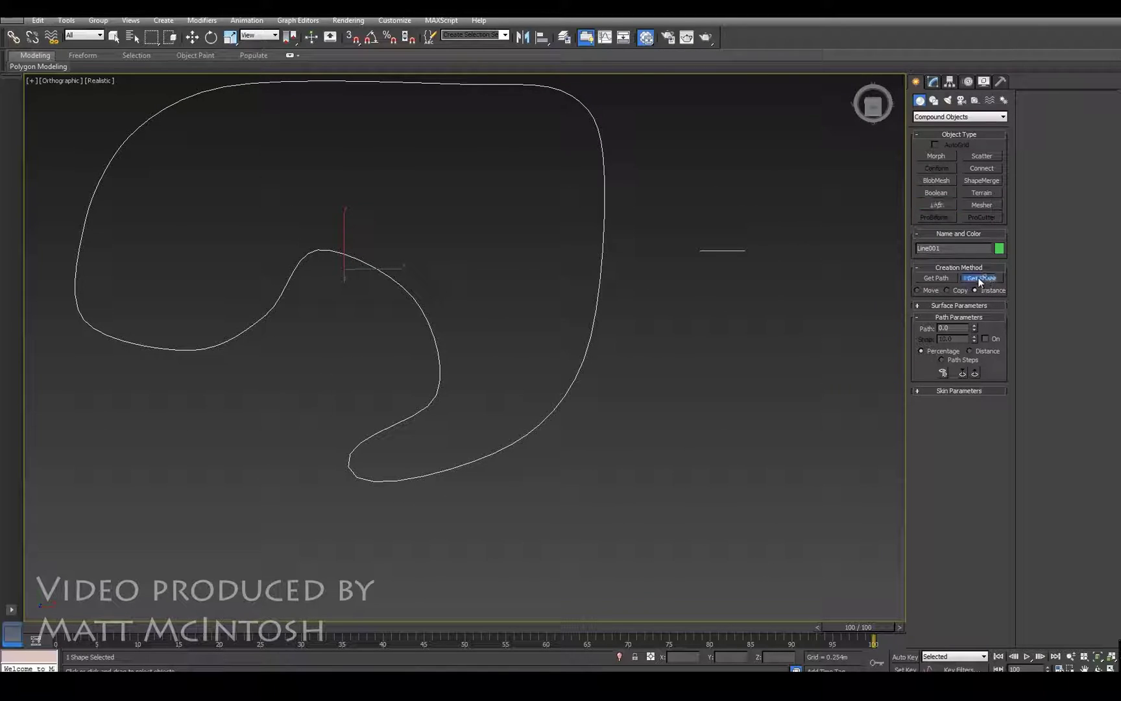
{"action": "left_click", "coordinate": [725, 250]}
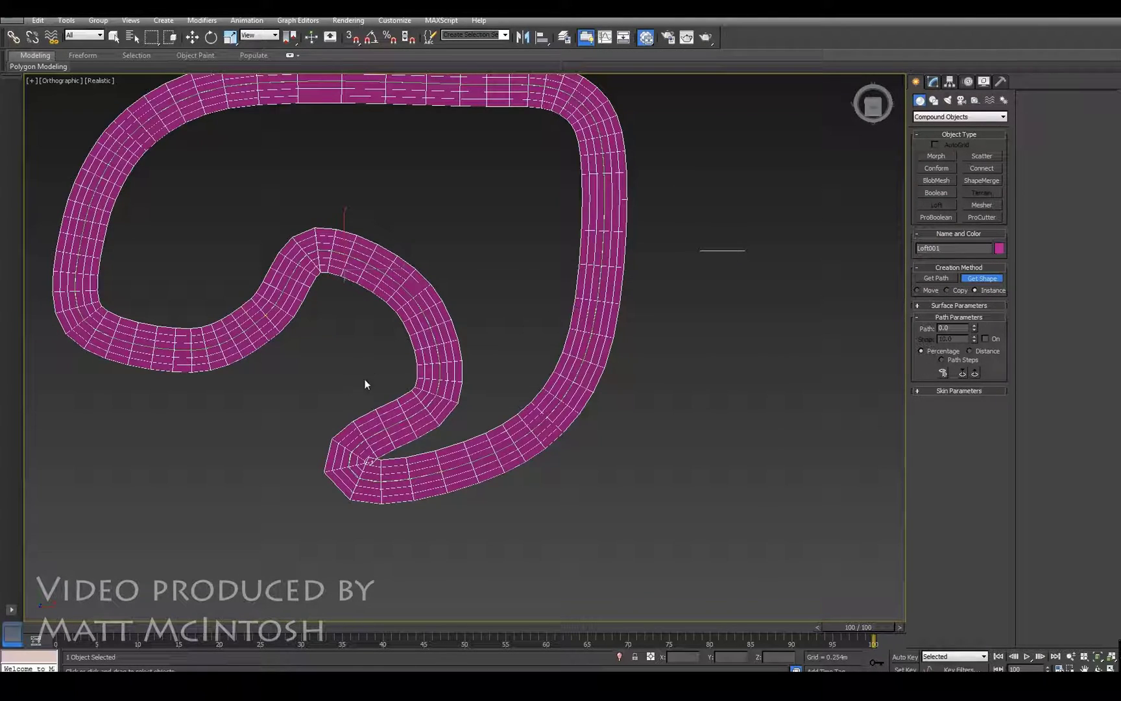
{"action": "middle_click_drag", "start_coordinate": [283, 450], "coordinate": [318, 521]}
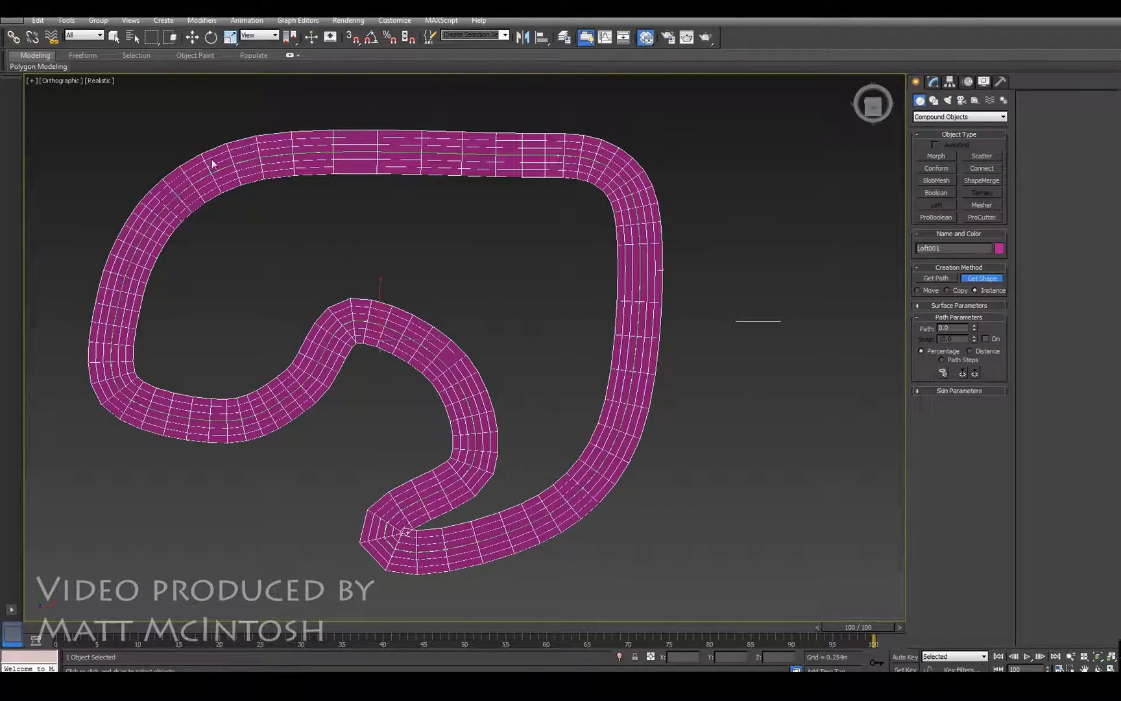
{"action": "middle_click_drag", "start_coordinate": [448, 471], "coordinate": [435, 430]}
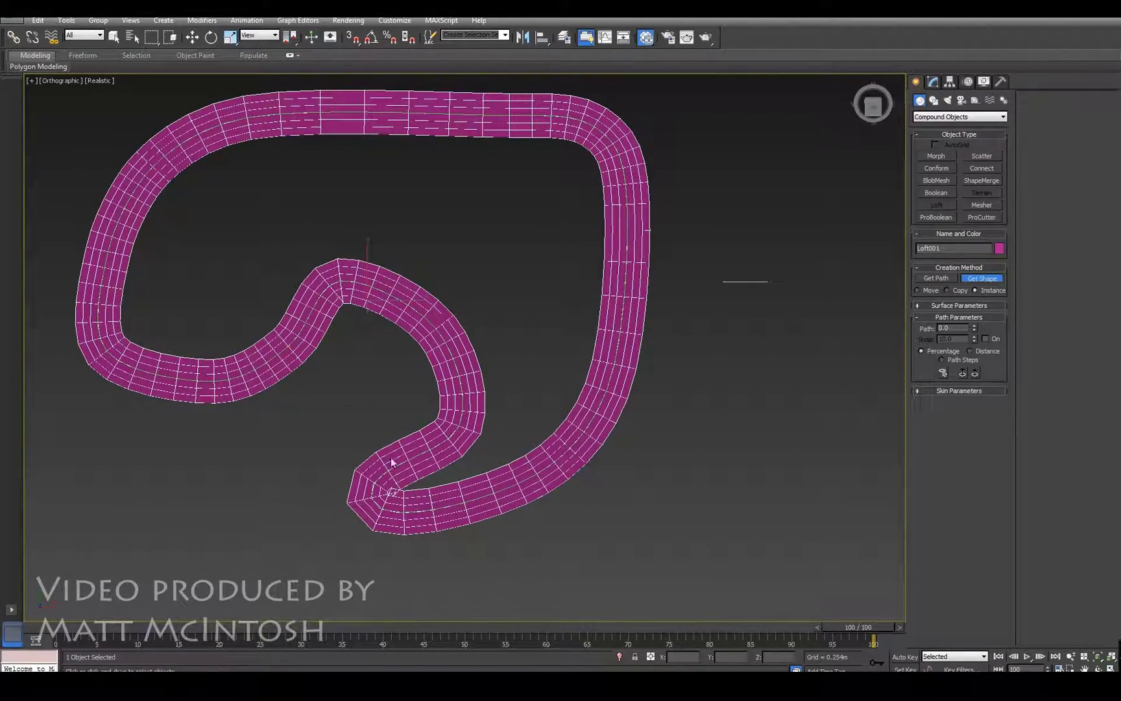
Turn on Apply Mapping in the loft's surface parameters so the road texture follows the track
{"action": "scroll", "coordinate": [394, 491], "scroll_direction": "up", "scroll_amount": 5}
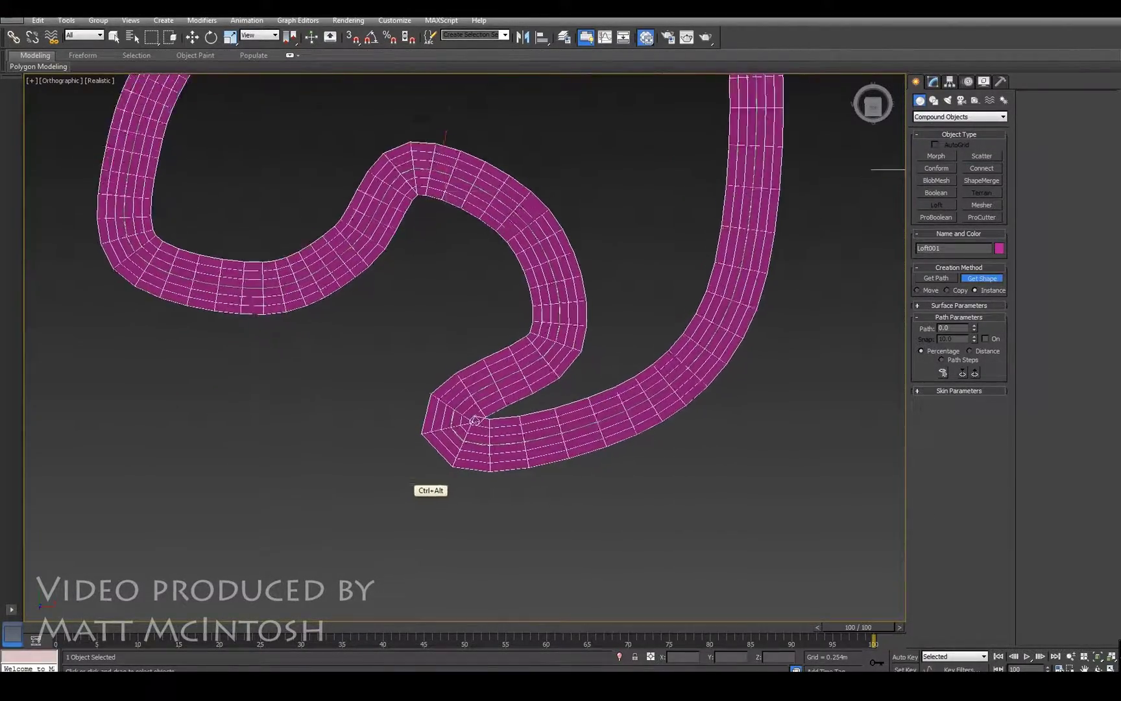
{"action": "middle_click_drag", "start_coordinate": [665, 399], "coordinate": [535, 427]}
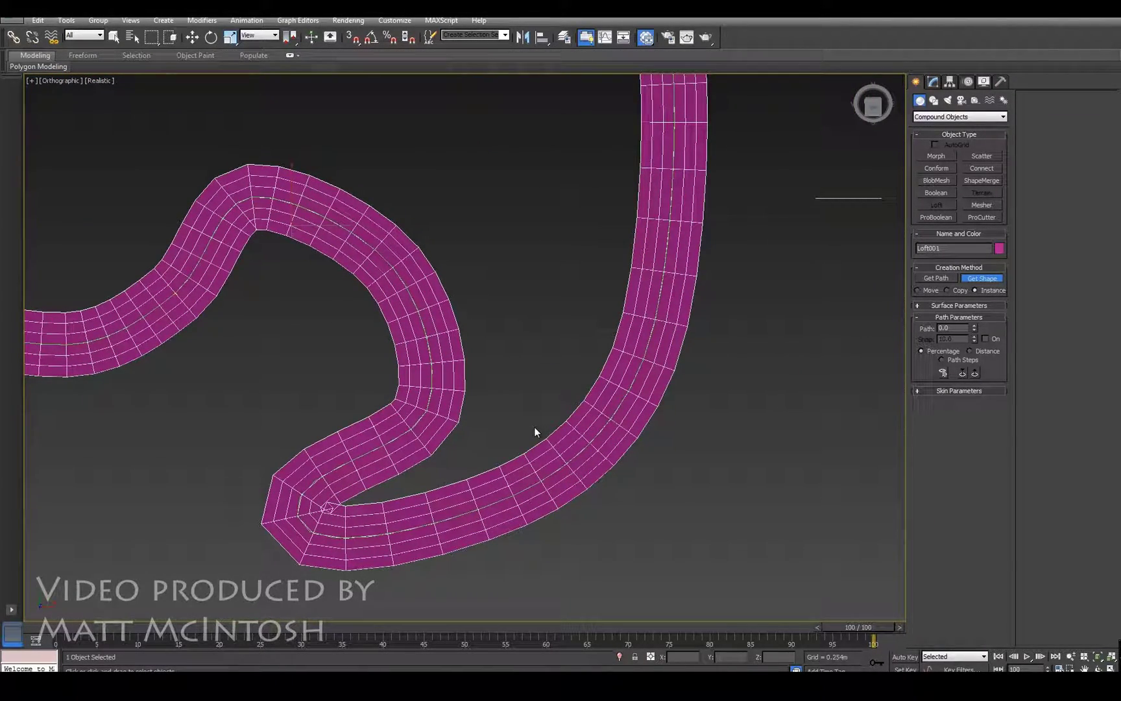
{"action": "scroll", "coordinate": [726, 307], "scroll_direction": "down", "scroll_amount": 4}
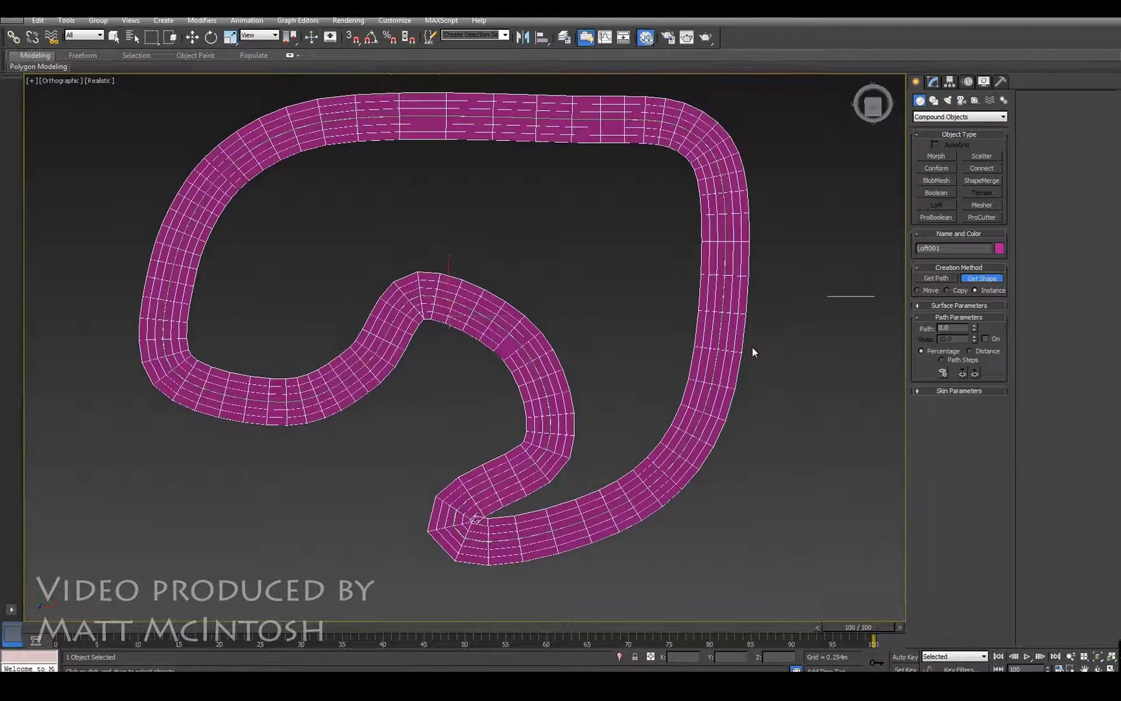
{"action": "left_click", "coordinate": [950, 306]}
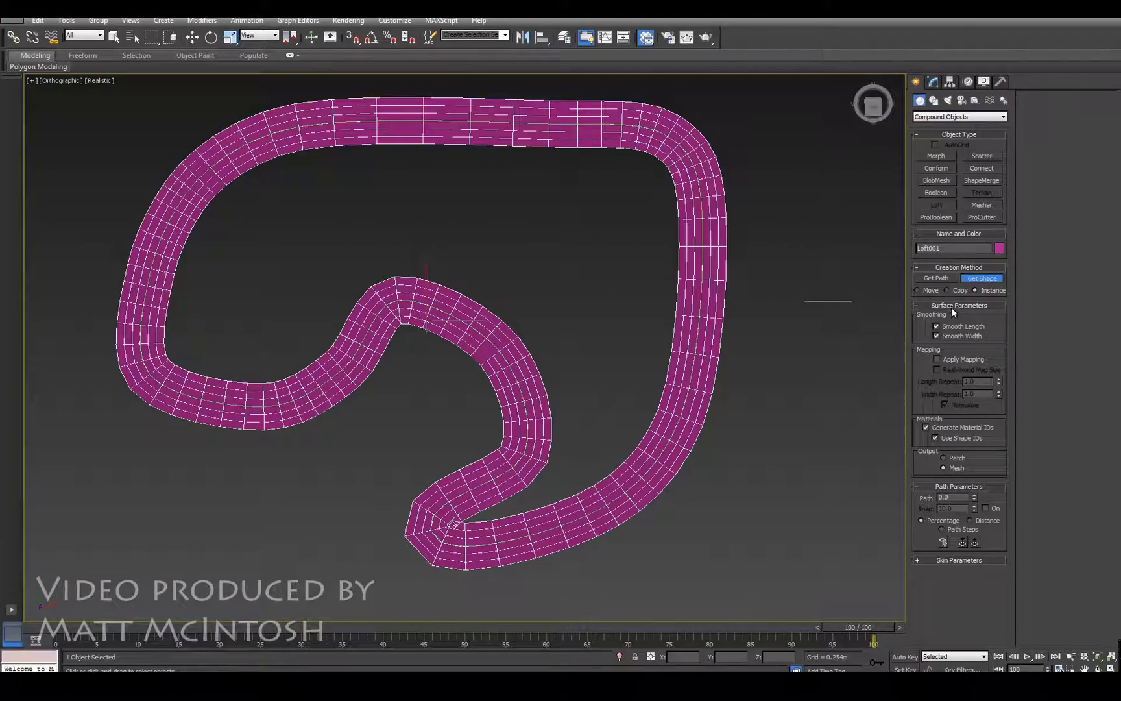
{"action": "left_click", "coordinate": [938, 359]}
{"action": "middle_click_drag", "start_coordinate": [696, 237], "coordinate": [625, 387], "text": "alt"}
{"action": "middle_click_drag", "start_coordinate": [626, 387], "coordinate": [627, 371], "text": "ctrl+alt"}
{"action": "middle_click_drag", "start_coordinate": [676, 372], "coordinate": [610, 383]}
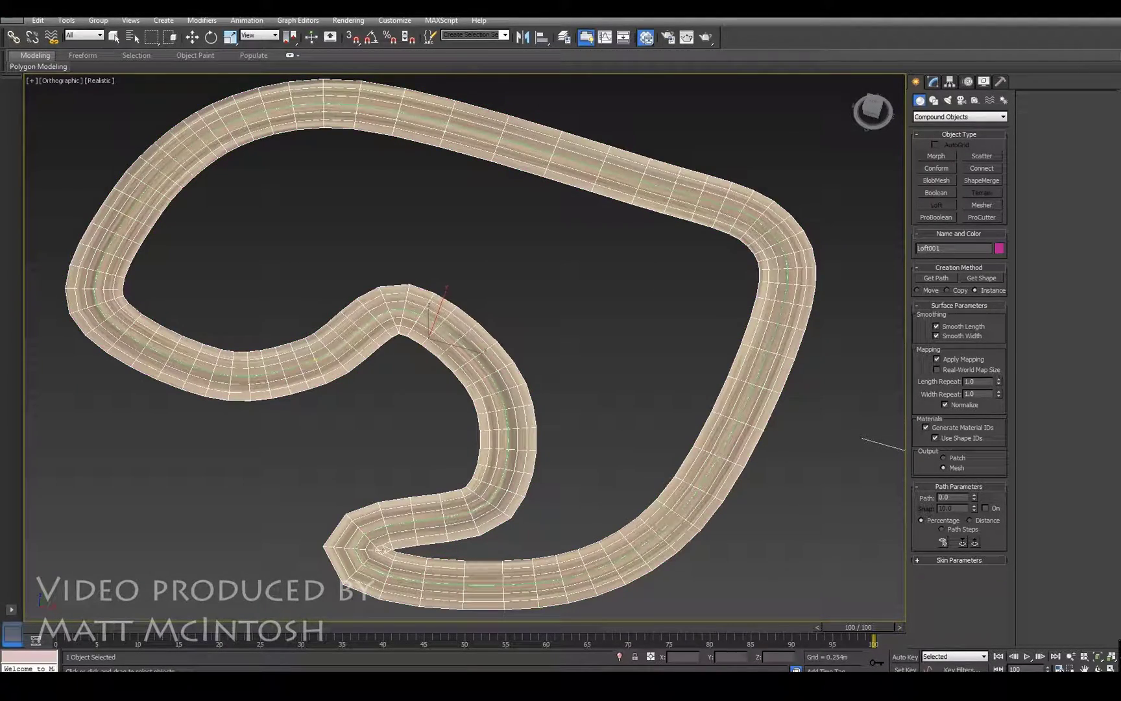
{"action": "middle_click_drag", "start_coordinate": [587, 385], "coordinate": [626, 355]}
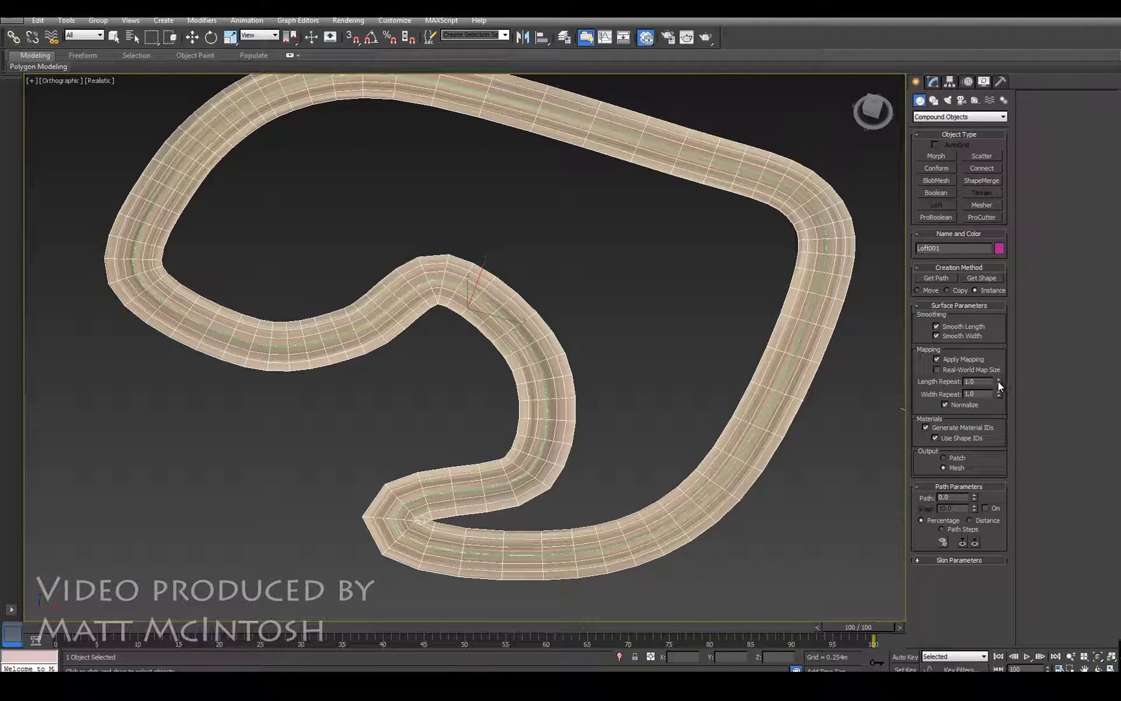
Try a mapping length repeat of 150 on the lofted track
{"action": "mouse_move", "coordinate": [999, 381]}
{"action": "left_mouse_down"}
{"action": "mouse_move", "coordinate": [999, 156]}
{"action": "mouse_move", "coordinate": [1018, 374]}
{"action": "left_mouse_up"}
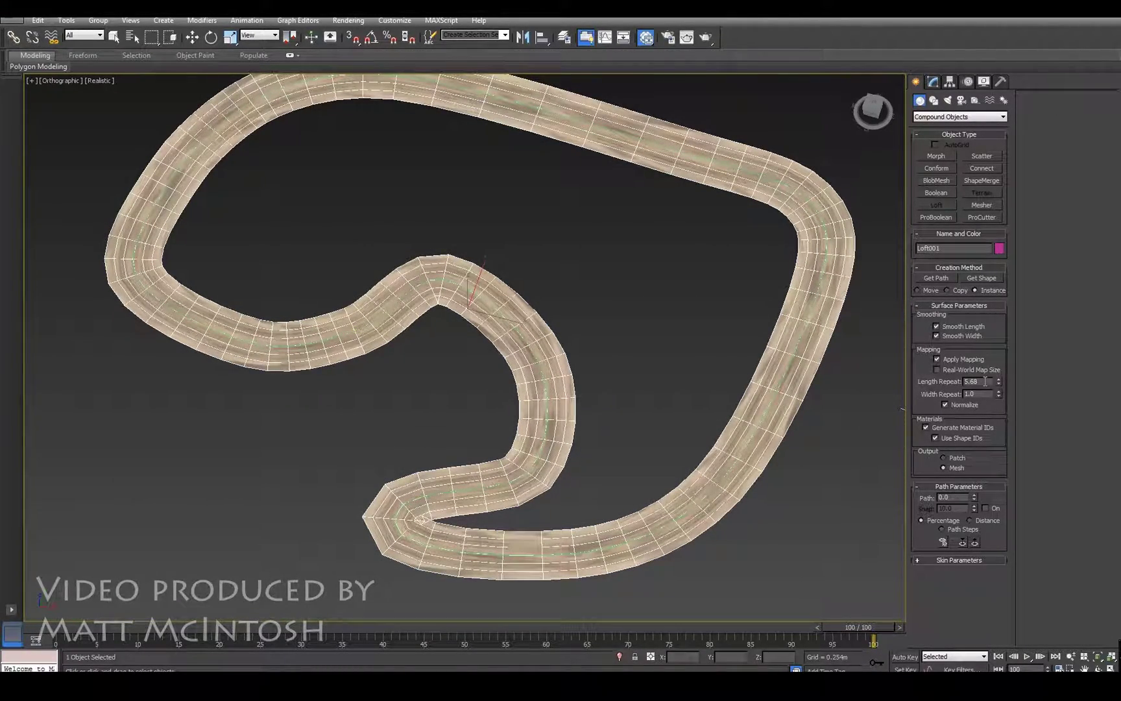
{"action": "type", "text": "150"}
{"action": "key", "text": "Return"}
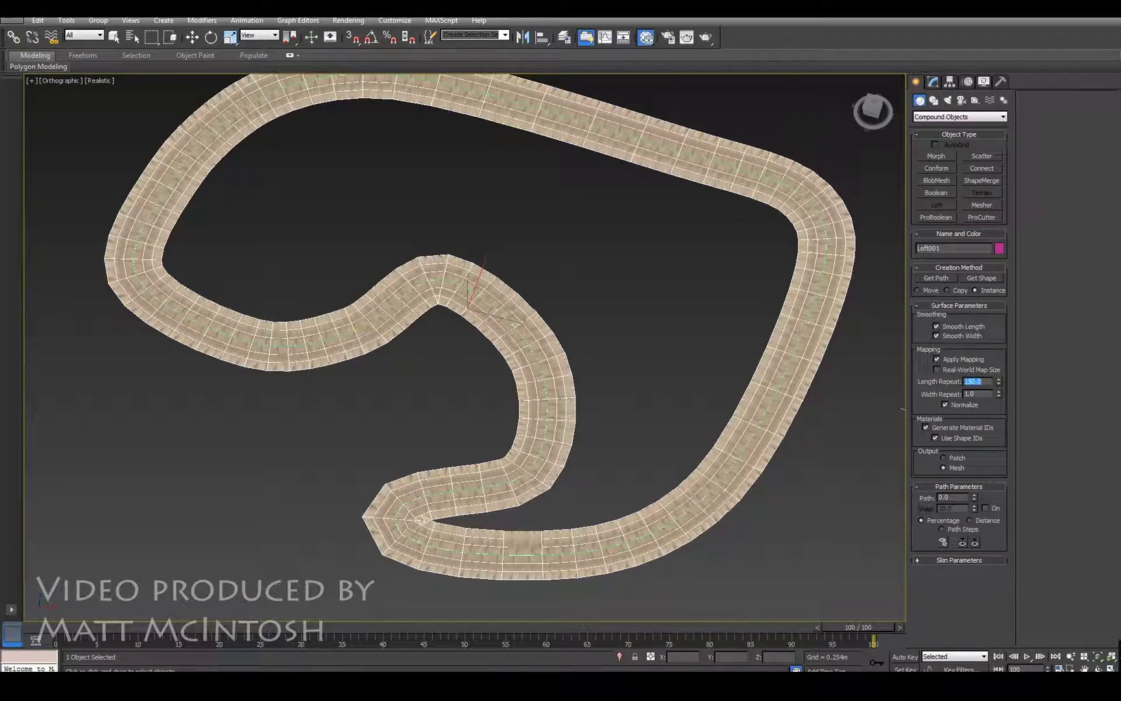
Set the loft's mapping length repeat to 100
{"action": "middle_click_drag", "start_coordinate": [390, 430], "coordinate": [538, 437], "text": "ctrl+alt"}
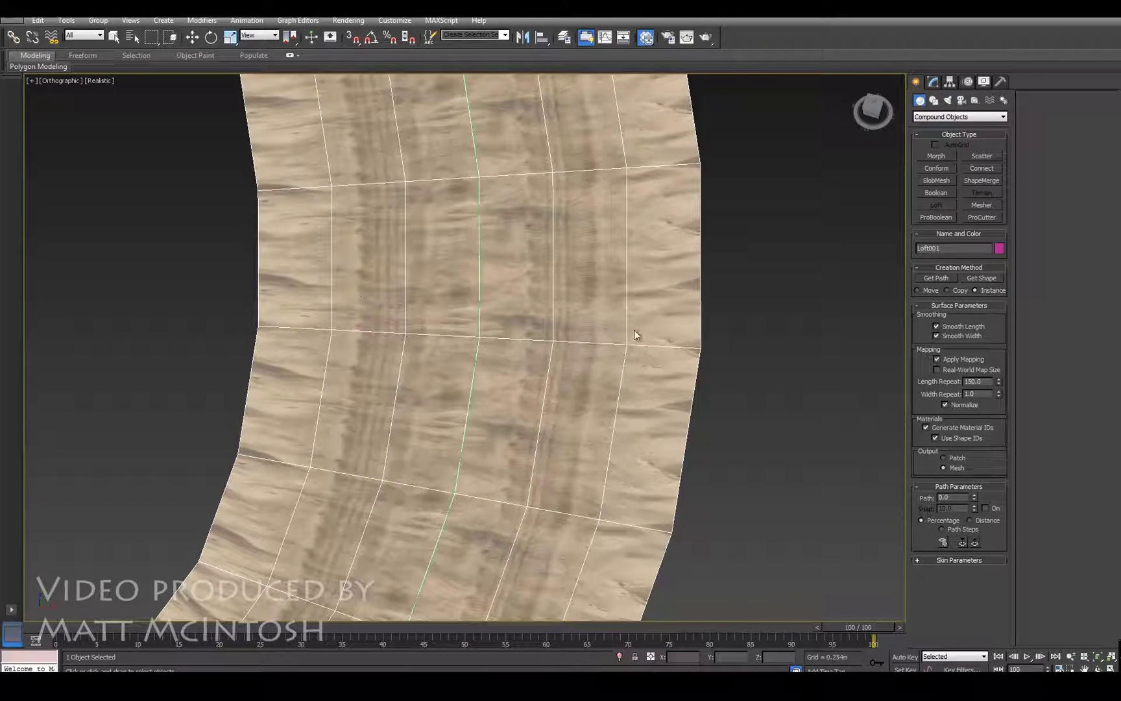
{"action": "double_click", "coordinate": [990, 380]}
{"action": "type", "text": "100"}
{"action": "key", "text": "Return"}
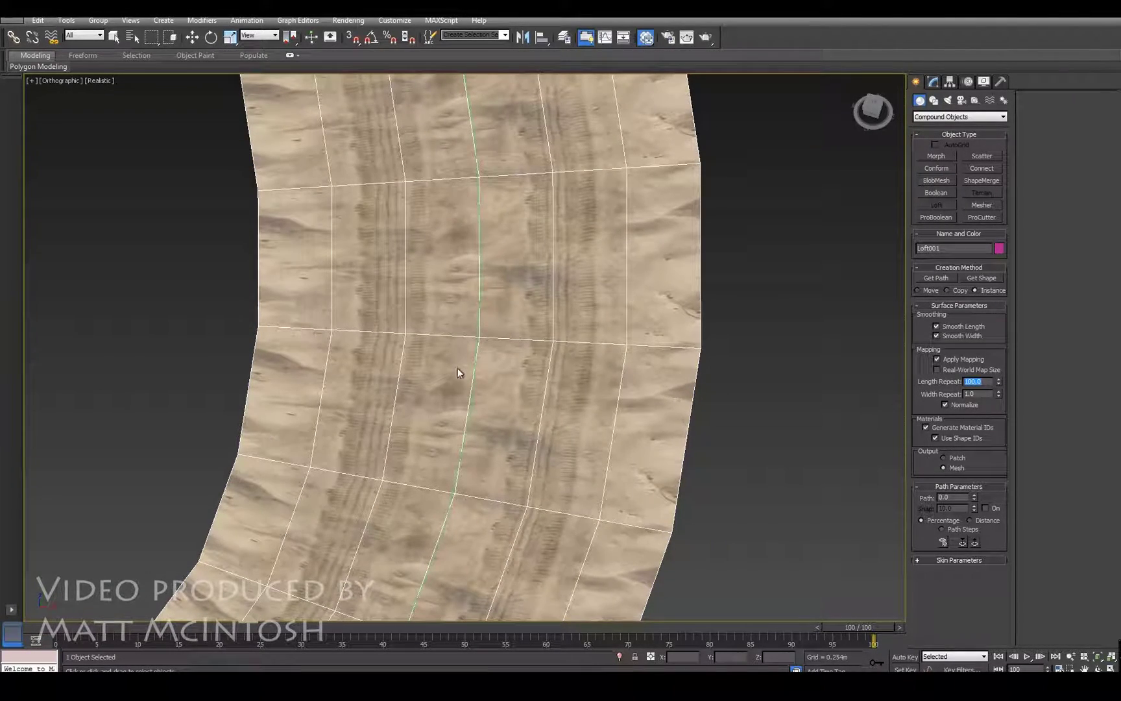
Inspect the tiled road texture along the curves with and without edged faces, leaving the loft deselected and edged faces shown
{"action": "scroll", "coordinate": [452, 384], "scroll_direction": "down", "scroll_amount": 6}
{"action": "scroll", "coordinate": [411, 401], "scroll_direction": "up", "scroll_amount": 2}
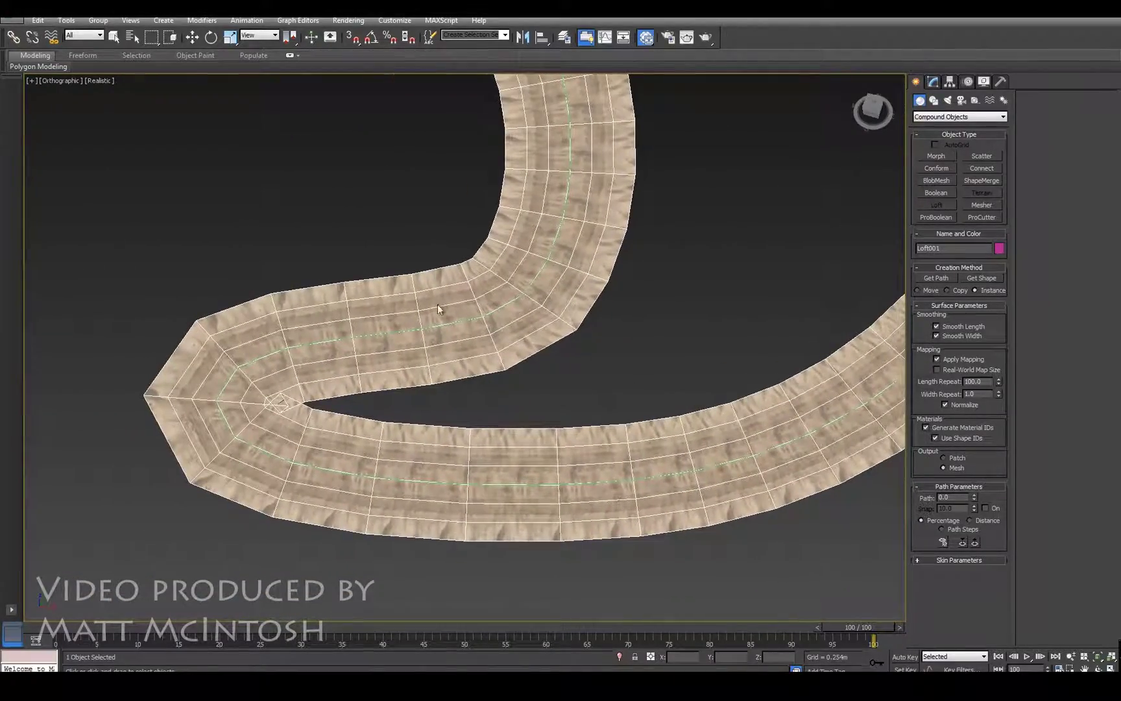
{"action": "scroll", "coordinate": [461, 488], "scroll_direction": "up", "scroll_amount": 5}
{"action": "key", "text": "F4"}
{"action": "middle_click_drag", "start_coordinate": [517, 391], "coordinate": [501, 322]}
{"action": "scroll", "coordinate": [502, 367], "scroll_direction": "down", "scroll_amount": 3}
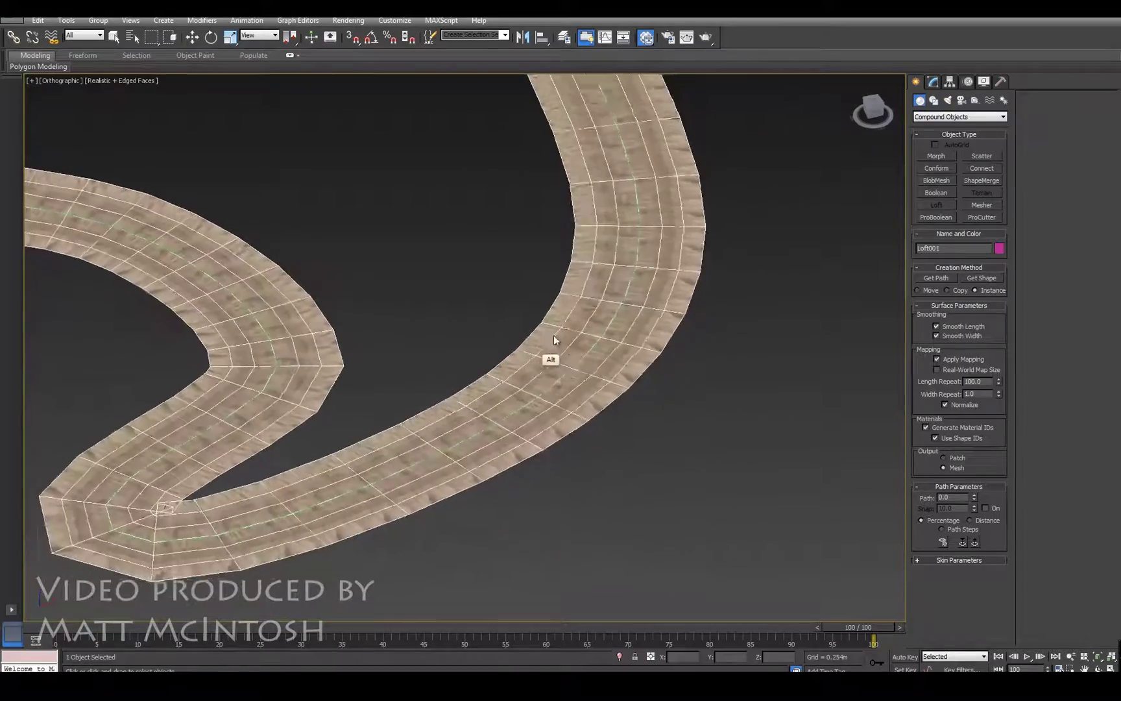
{"action": "scroll", "coordinate": [691, 373], "scroll_direction": "up", "scroll_amount": 3}
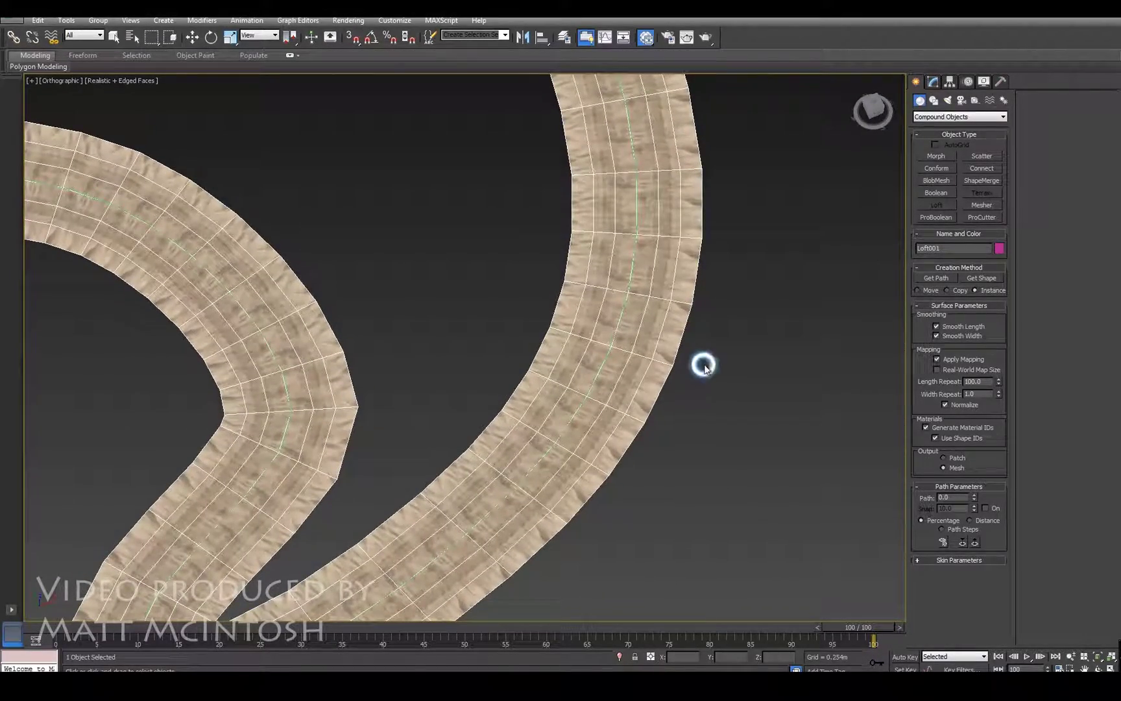
{"action": "key", "text": "w"}
{"action": "left_click", "coordinate": [737, 367]}
{"action": "key", "text": "F4"}
{"action": "middle_click_drag", "start_coordinate": [709, 388], "coordinate": [588, 373], "text": "alt"}
{"action": "key", "text": "F4"}
Select the loft and examine the flat track from several low angles
{"action": "left_click", "coordinate": [337, 417]}
{"action": "middle_click_drag", "start_coordinate": [338, 417], "coordinate": [502, 461]}
{"action": "middle_click_drag", "start_coordinate": [354, 329], "coordinate": [385, 467], "text": "alt"}
{"action": "scroll", "coordinate": [395, 329], "scroll_direction": "down", "scroll_amount": 5}
{"action": "middle_click_drag", "start_coordinate": [384, 389], "coordinate": [467, 384], "text": "alt"}
{"action": "scroll", "coordinate": [373, 328], "scroll_direction": "up", "scroll_amount": 3}
{"action": "middle_click_drag", "start_coordinate": [467, 384], "coordinate": [395, 388]}
{"action": "middle_click_drag", "start_coordinate": [397, 338], "coordinate": [483, 346], "text": "ctrl+alt"}
{"action": "middle_click_drag", "start_coordinate": [456, 441], "coordinate": [492, 419], "text": "ctrl+alt"}
{"action": "middle_click_drag", "start_coordinate": [491, 418], "coordinate": [420, 321]}
{"action": "scroll", "coordinate": [373, 330], "scroll_direction": "down", "scroll_amount": 3}
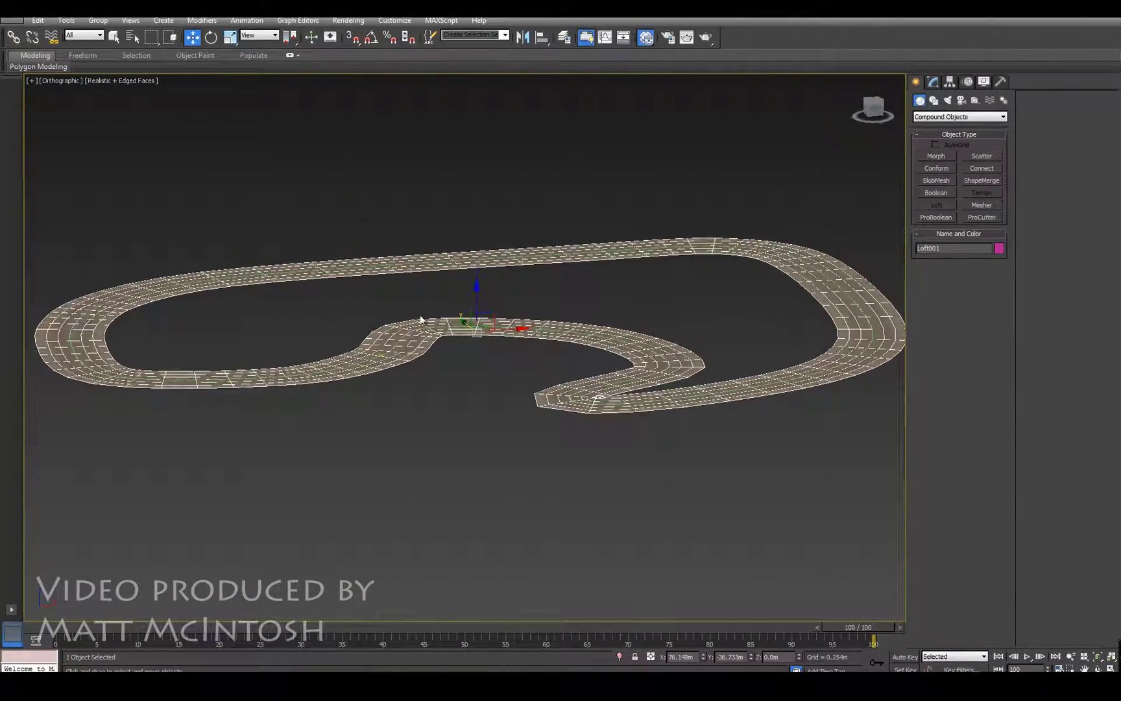
Select the loft's path spline and, at vertex level, raise the group of vertices at one end of the track
{"action": "left_click", "coordinate": [278, 273]}
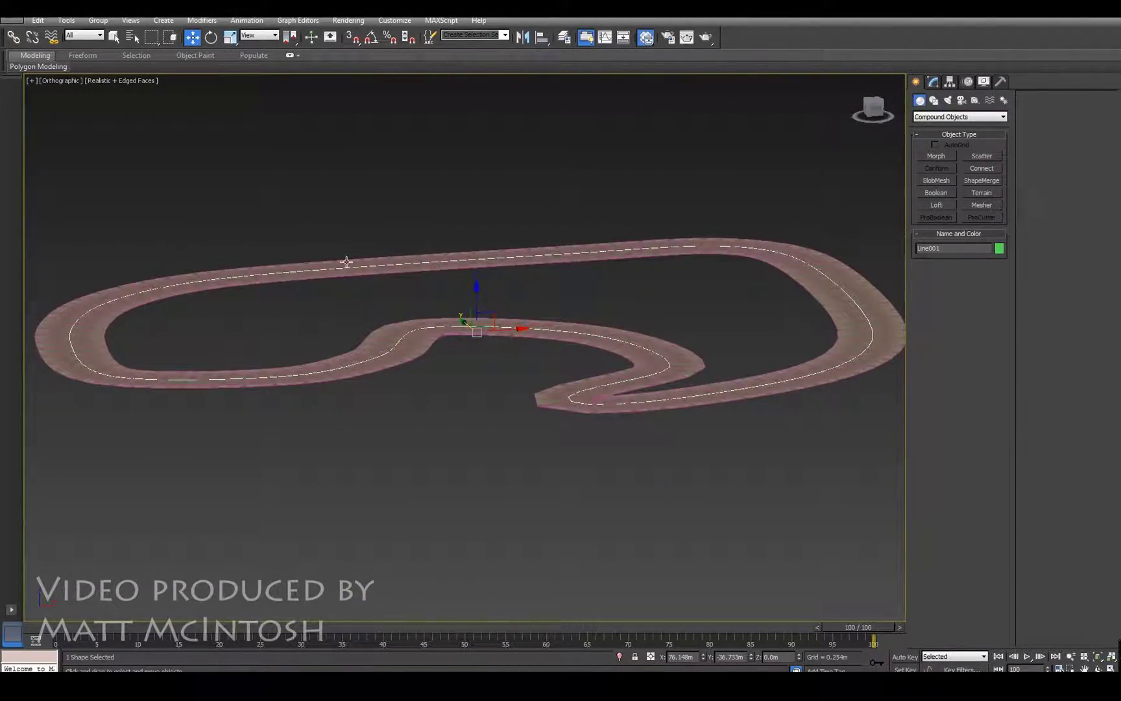
{"action": "left_click", "coordinate": [932, 85]}
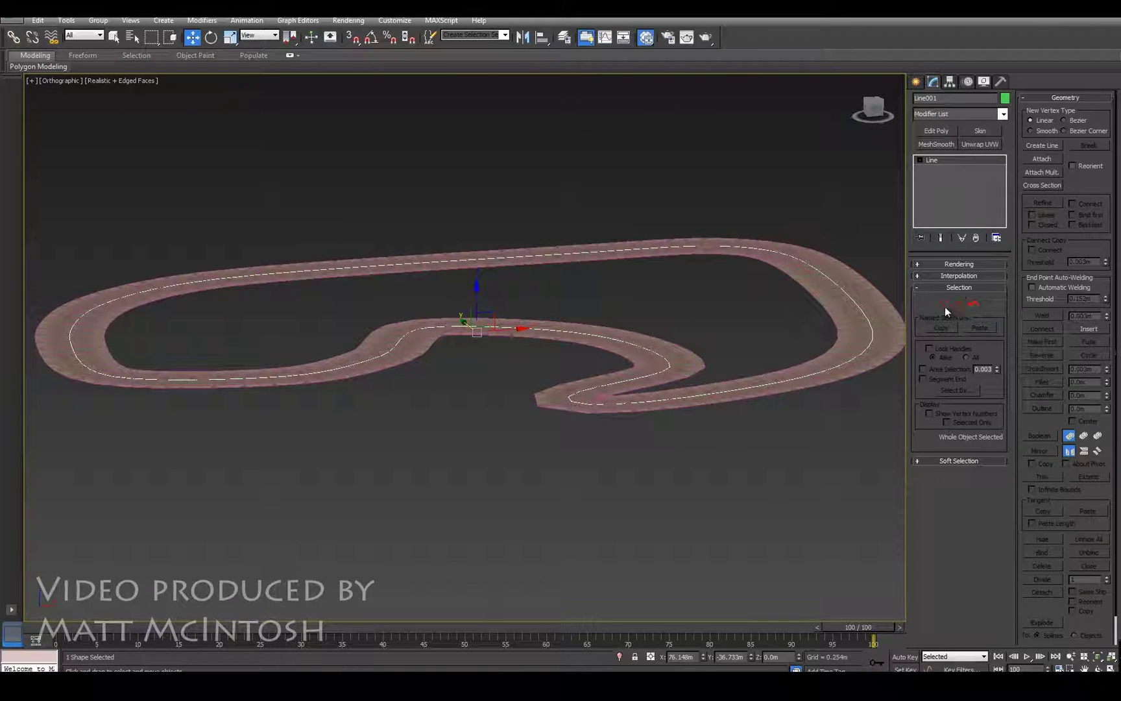
{"action": "left_click", "coordinate": [945, 303]}
{"action": "middle_click_drag", "start_coordinate": [284, 338], "coordinate": [102, 362], "text": "alt"}
{"action": "left_click_drag", "start_coordinate": [50, 450], "coordinate": [486, 219]}
{"action": "left_click_drag", "start_coordinate": [415, 312], "coordinate": [430, 267]}
{"action": "left_click_drag", "start_coordinate": [440, 250], "coordinate": [499, 218]}
Raise the path vertex on the inner curve leading up from the lower tip to a height of about 11.5 m
{"action": "middle_click_drag", "start_coordinate": [725, 287], "coordinate": [550, 436], "text": "alt"}
{"action": "left_click_drag", "start_coordinate": [479, 454], "coordinate": [477, 453]}
{"action": "middle_click_drag", "start_coordinate": [477, 454], "coordinate": [493, 399], "text": "alt"}
{"action": "left_click_drag", "start_coordinate": [504, 441], "coordinate": [467, 390]}
{"action": "scroll", "coordinate": [467, 390], "scroll_direction": "up", "scroll_amount": 3}
{"action": "middle_click_drag", "start_coordinate": [467, 389], "coordinate": [378, 390], "text": "alt"}
{"action": "middle_click_drag", "start_coordinate": [378, 391], "coordinate": [564, 389]}
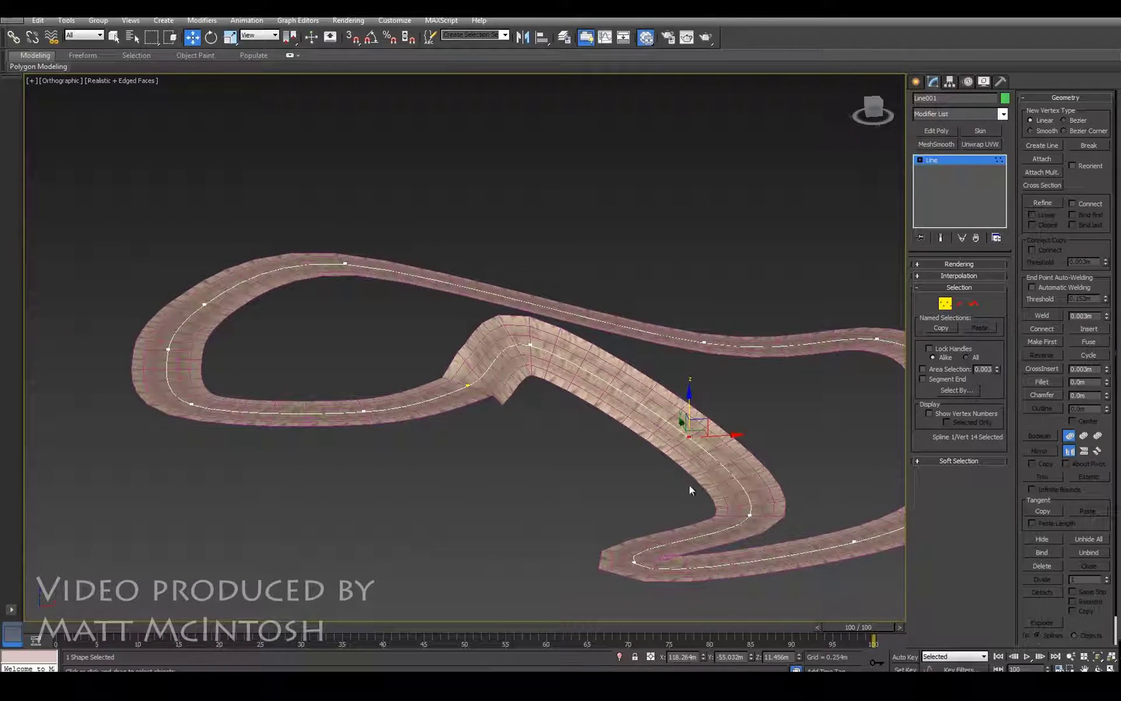
Raise the spline's first vertex to about 30.3 m where the inner curve meets the elevated end, and leave vertex editing
{"action": "left_click", "coordinate": [530, 345]}
{"action": "middle_click_drag", "start_coordinate": [531, 374], "coordinate": [466, 374], "text": "alt"}
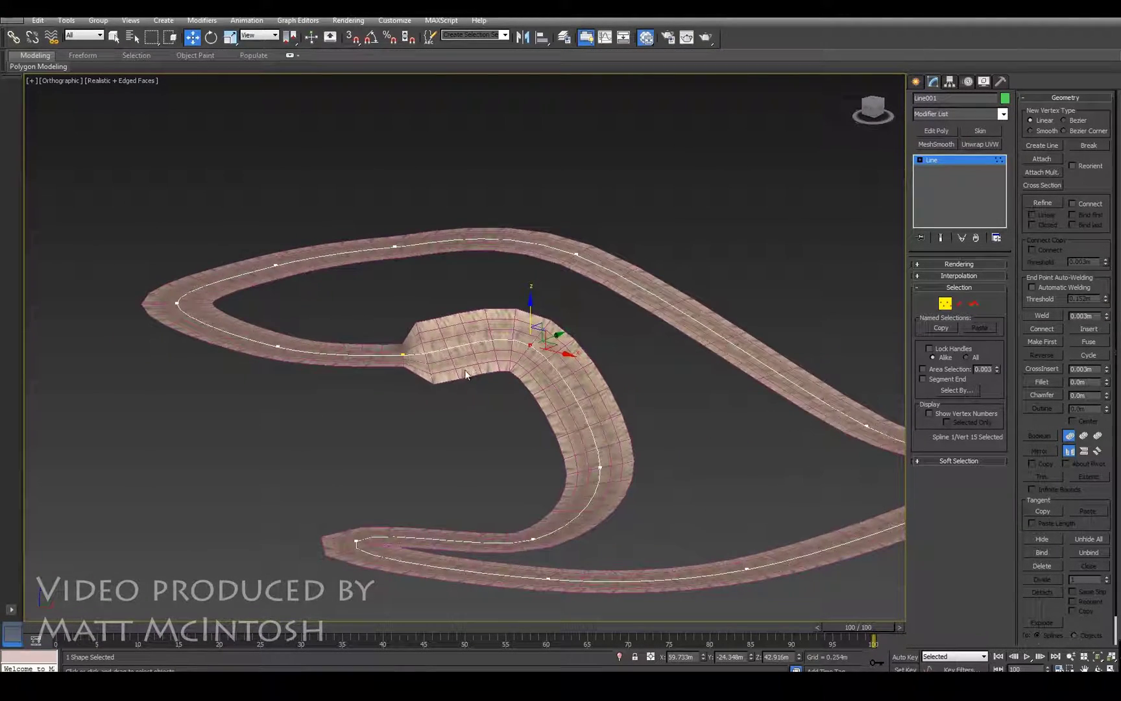
{"action": "left_click", "coordinate": [404, 356], "text": "ctrl"}
{"action": "middle_click_drag", "start_coordinate": [401, 319], "coordinate": [488, 461], "text": "alt"}
{"action": "middle_click_drag", "start_coordinate": [306, 344], "coordinate": [442, 384], "text": "alt"}
{"action": "left_click", "coordinate": [403, 393]}
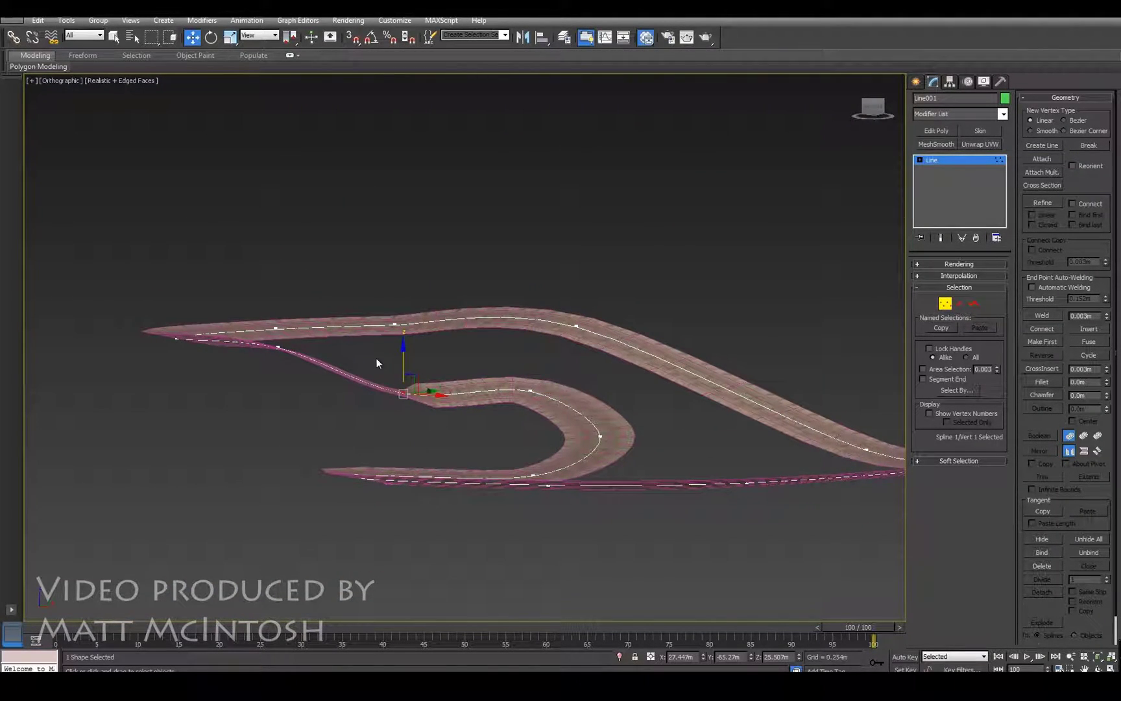
{"action": "left_click_drag", "start_coordinate": [403, 369], "coordinate": [403, 358]}
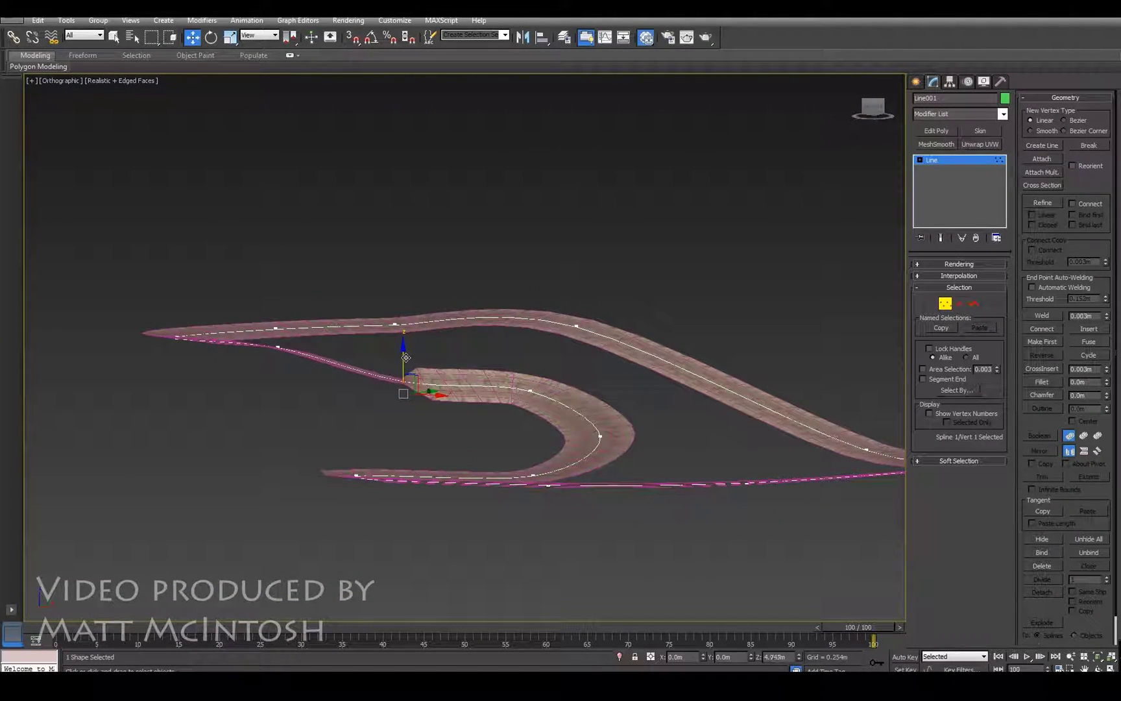
{"action": "left_click", "coordinate": [938, 310]}
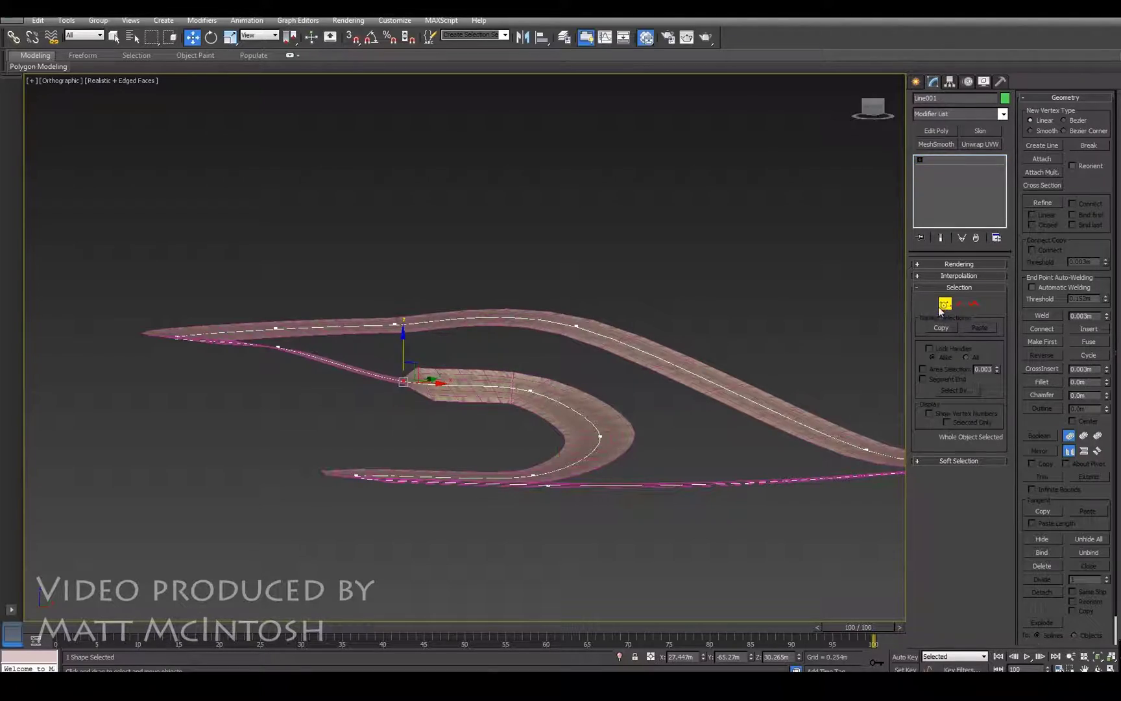
Select the loft and disable Banking in its skin parameters
{"action": "left_click", "coordinate": [751, 338]}
{"action": "left_click", "coordinate": [708, 370]}
{"action": "middle_click_drag", "start_coordinate": [765, 338], "coordinate": [666, 330]}
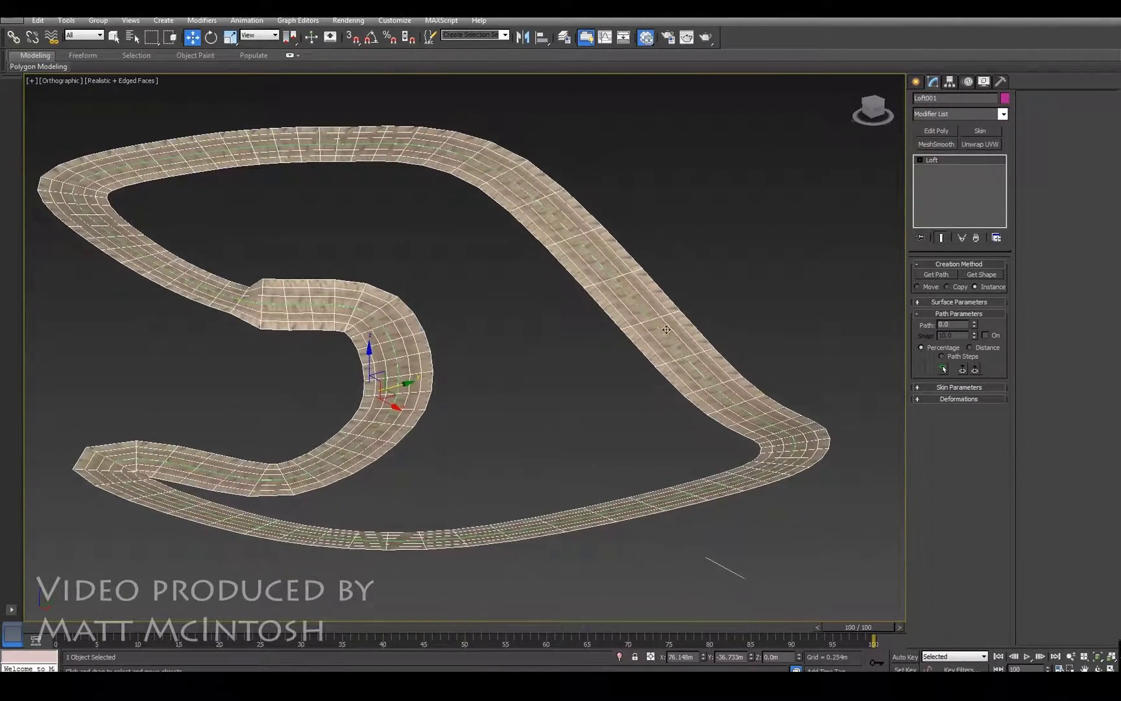
{"action": "left_click", "coordinate": [967, 387]}
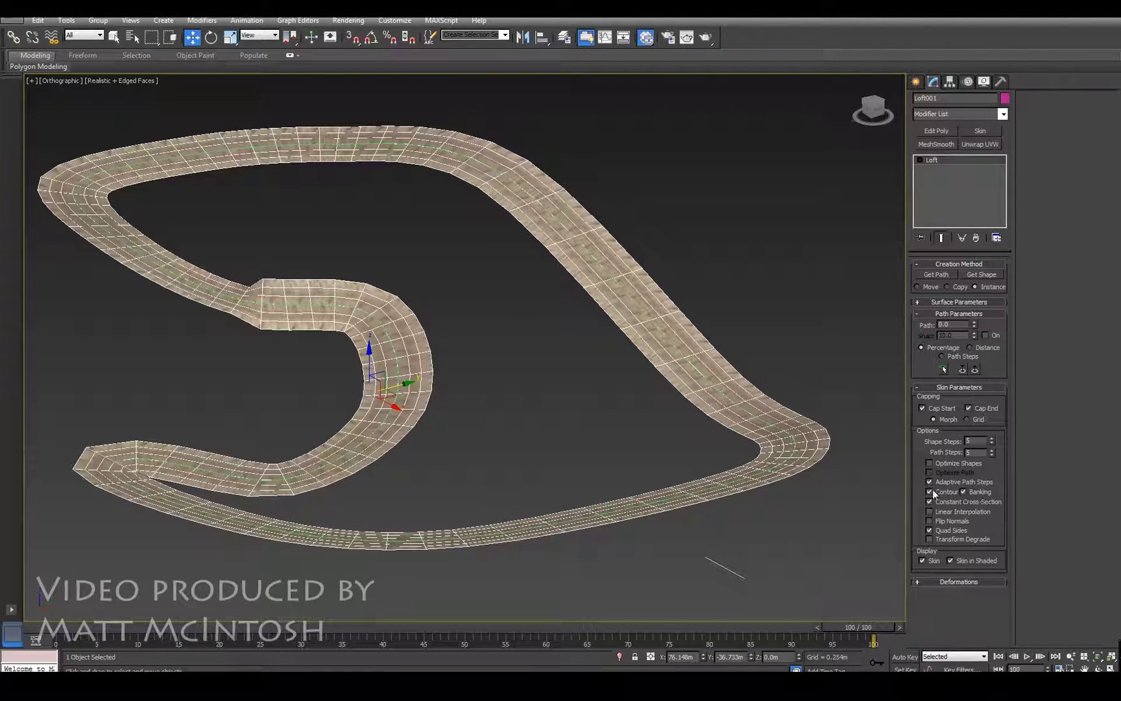
{"action": "left_click", "coordinate": [964, 492]}
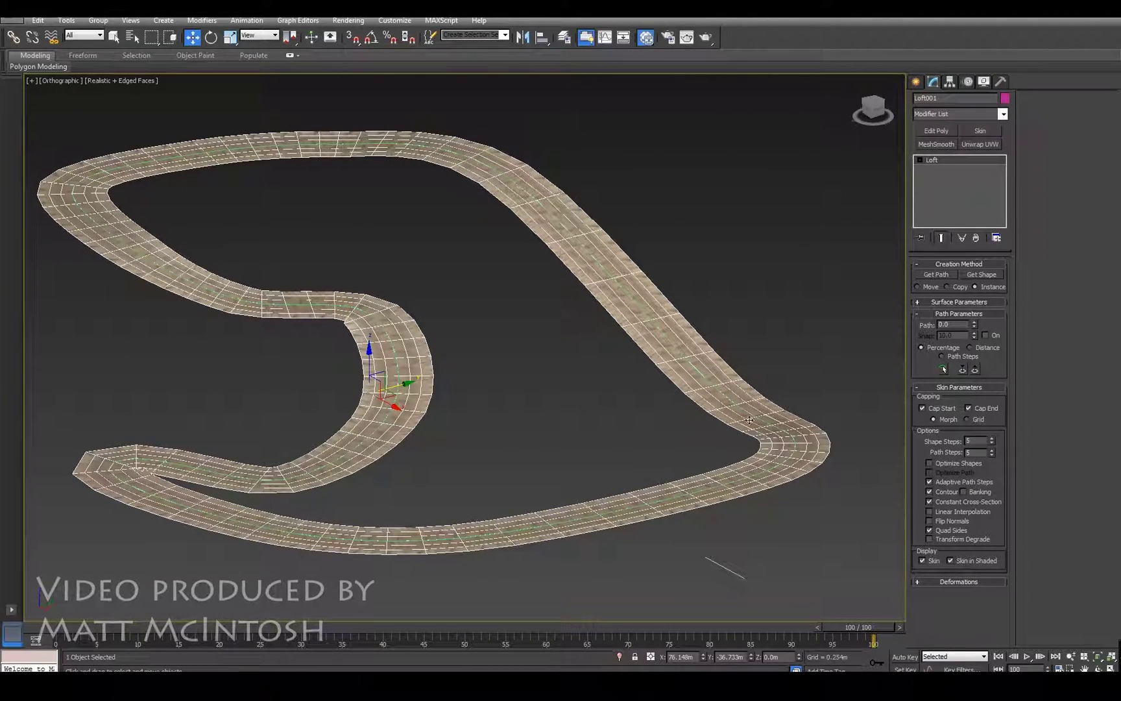
Return to the path spline's vertices and lower the one on the near side of the elevated end
{"action": "middle_click_drag", "start_coordinate": [181, 474], "coordinate": [288, 321], "text": "alt"}
{"action": "scroll", "coordinate": [327, 458], "scroll_direction": "up", "scroll_amount": 3}
{"action": "left_click", "coordinate": [422, 210]}
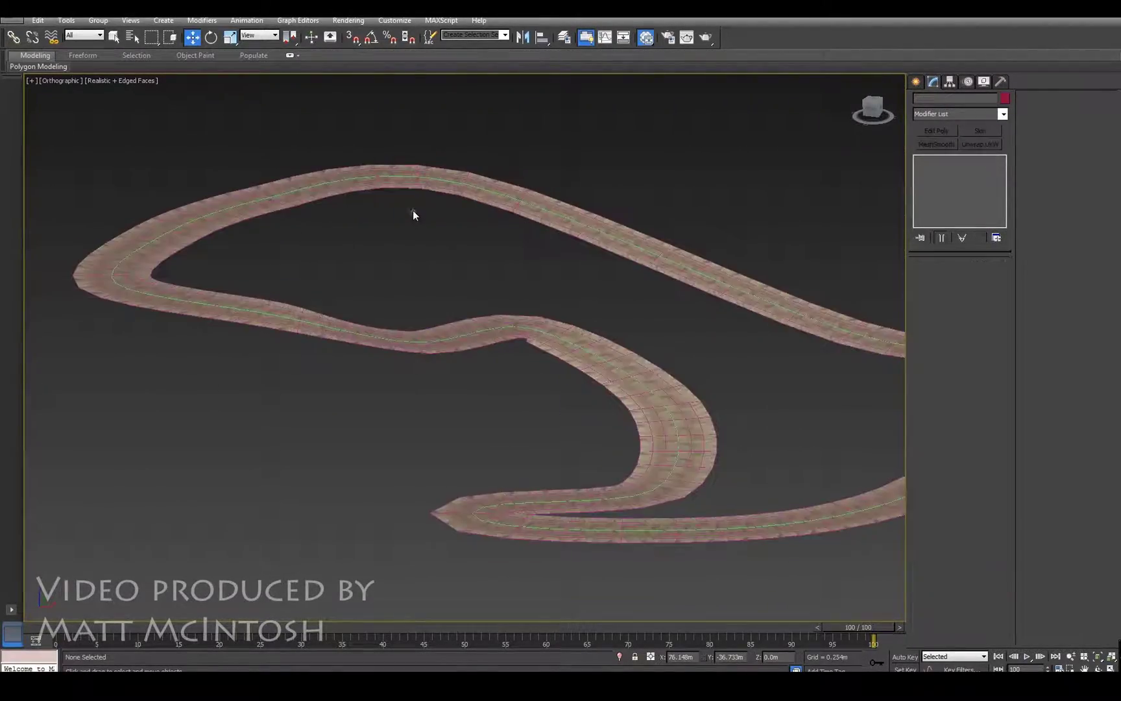
{"action": "left_click", "coordinate": [391, 176]}
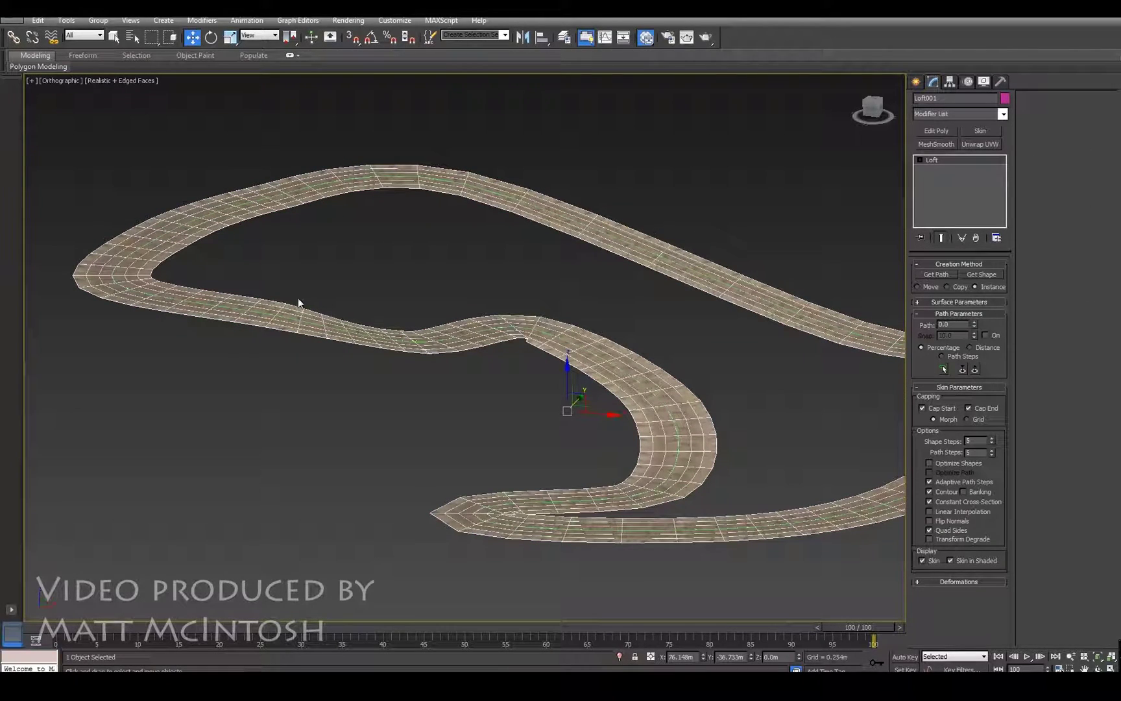
{"action": "left_click", "coordinate": [268, 314]}
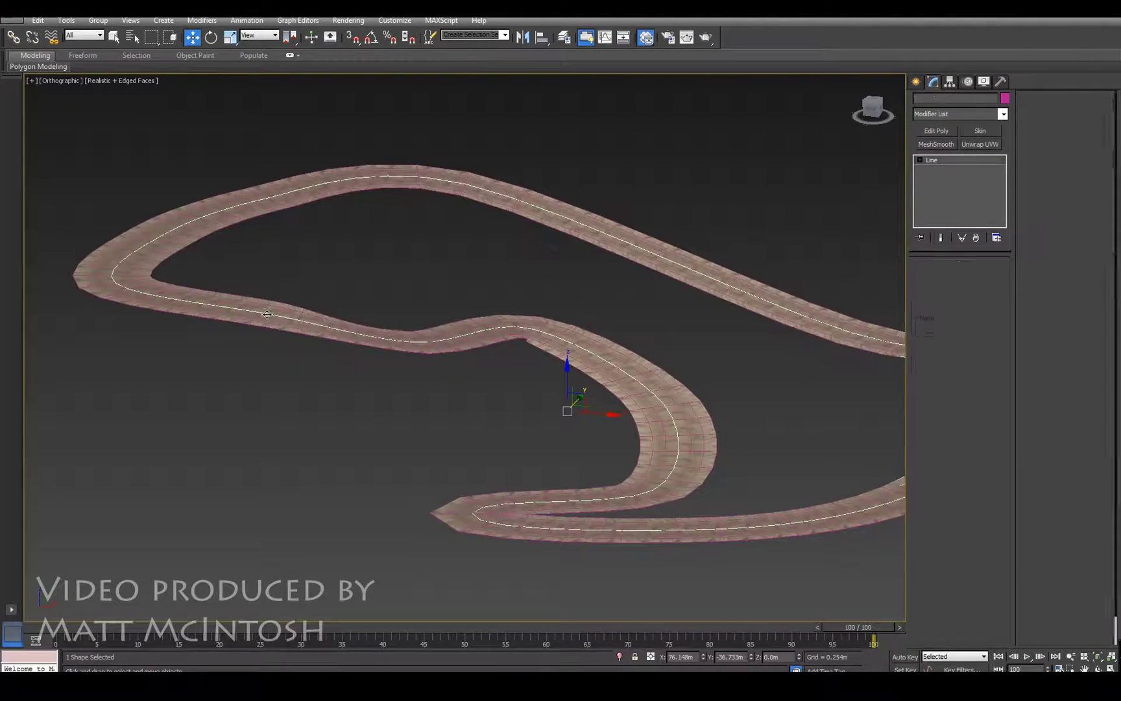
{"action": "left_click", "coordinate": [942, 303]}
{"action": "left_click", "coordinate": [278, 314]}
{"action": "left_click_drag", "start_coordinate": [276, 281], "coordinate": [267, 303]}
Slightly raise neighbouring vertices along the elevated end, bringing the spline's fourth vertex to about 45.5 m
{"action": "middle_click_drag", "start_coordinate": [267, 304], "coordinate": [431, 310], "text": "alt"}
{"action": "middle_click_drag", "start_coordinate": [369, 340], "coordinate": [366, 313], "text": "alt"}
{"action": "left_click_drag", "start_coordinate": [415, 257], "coordinate": [415, 257]}
{"action": "middle_click_drag", "start_coordinate": [415, 257], "coordinate": [472, 274], "text": "alt"}
{"action": "left_click", "coordinate": [667, 308]}
{"action": "left_click_drag", "start_coordinate": [666, 276], "coordinate": [659, 271]}
{"action": "left_click", "coordinate": [524, 305]}
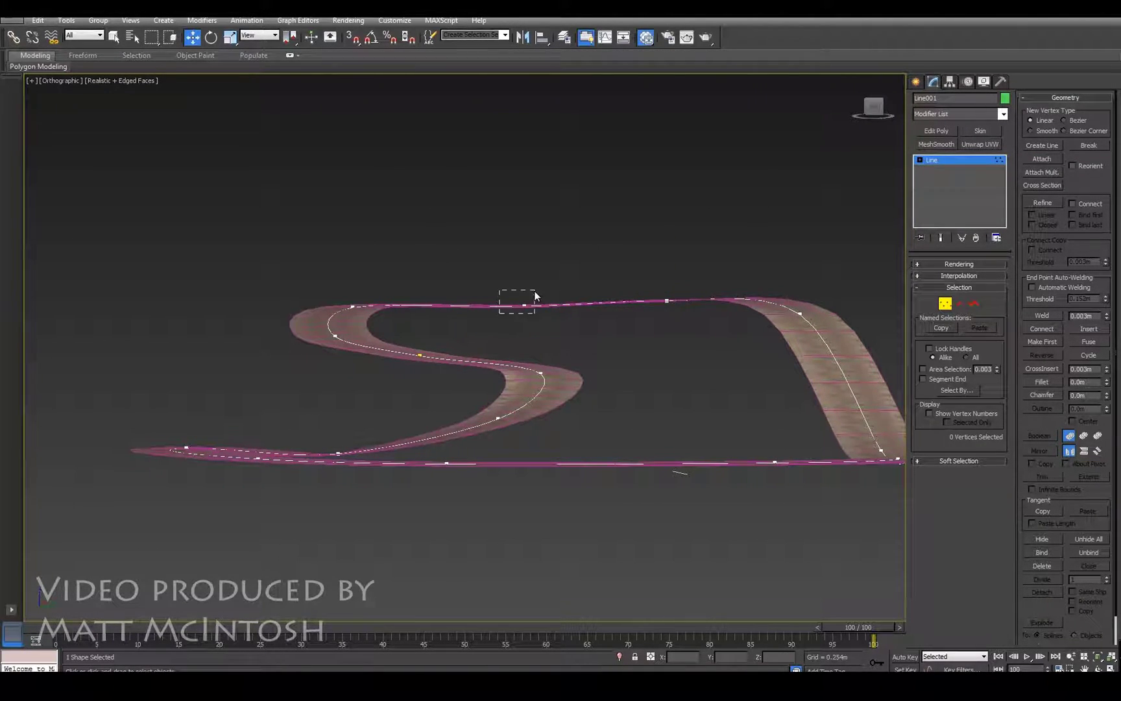
{"action": "left_click_drag", "start_coordinate": [525, 277], "coordinate": [526, 270]}
Lift the spline's seventh vertex on the long descent to about 7.4 m, shift it slightly sideways, and leave vertex editing
{"action": "middle_click_drag", "start_coordinate": [591, 286], "coordinate": [476, 326], "text": "alt"}
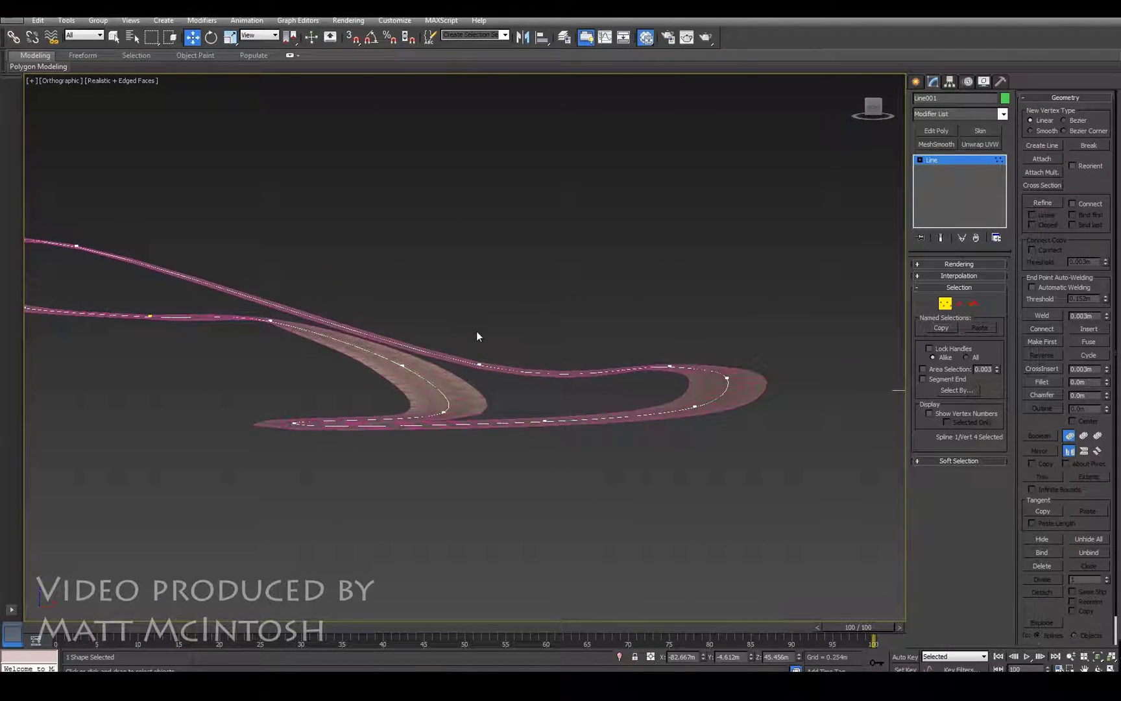
{"action": "left_click", "coordinate": [479, 364]}
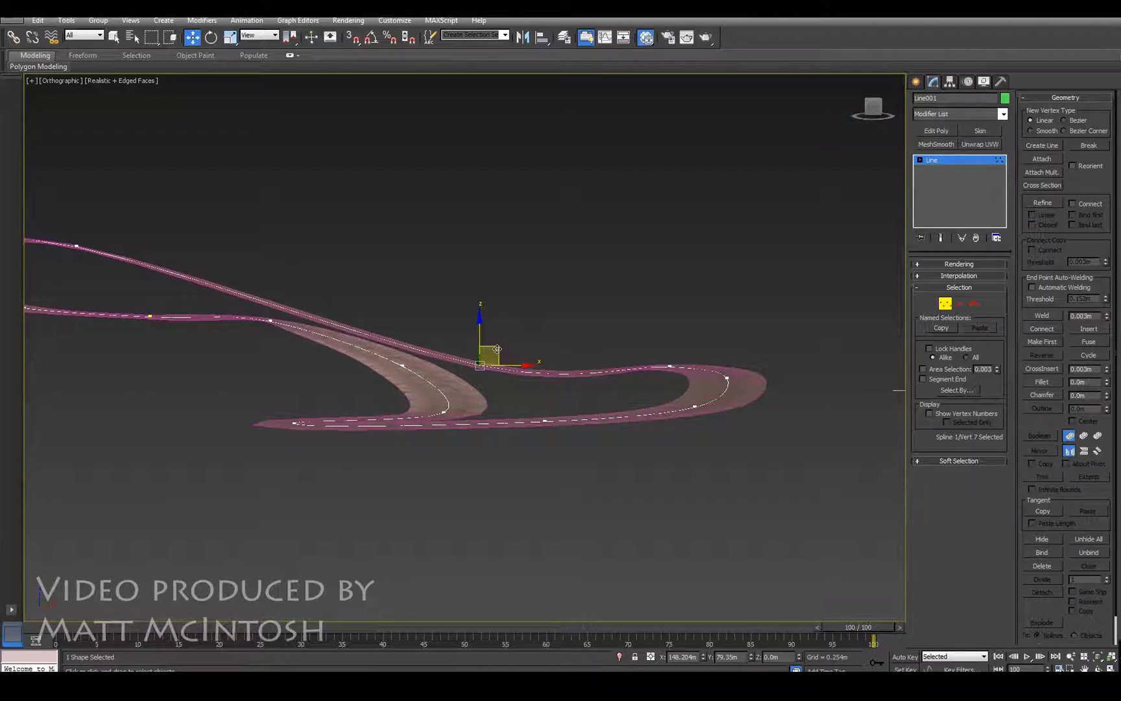
{"action": "left_click_drag", "start_coordinate": [479, 343], "coordinate": [453, 326]}
{"action": "middle_click_drag", "start_coordinate": [526, 327], "coordinate": [452, 400], "text": "alt"}
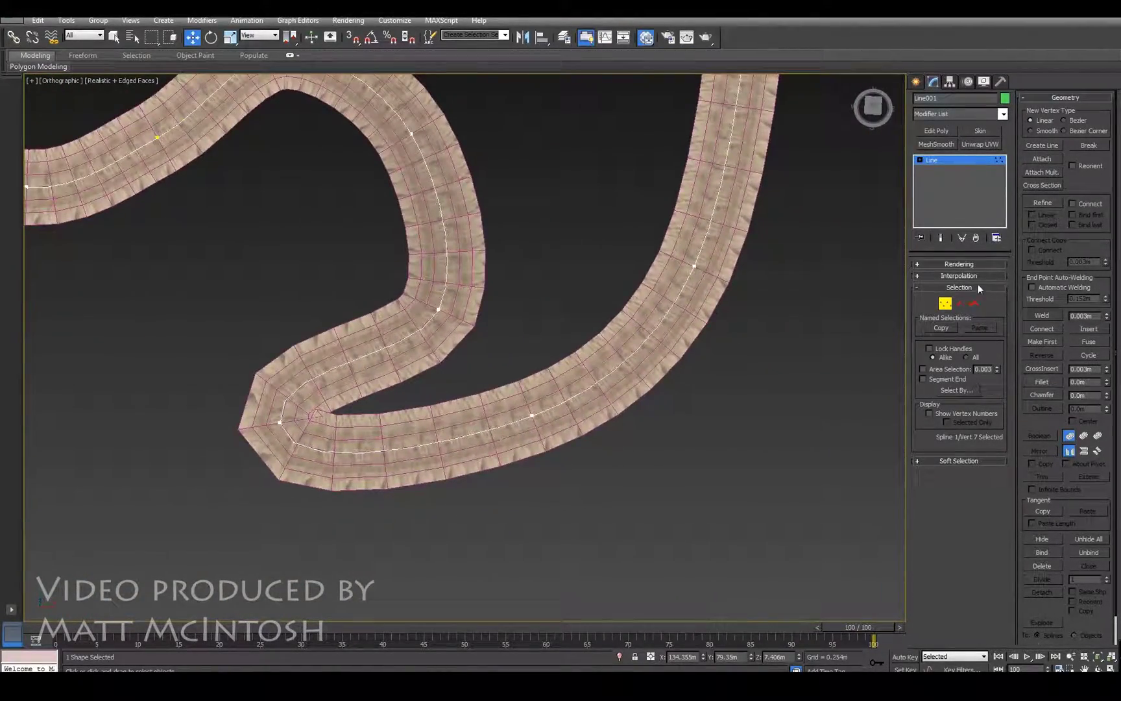
{"action": "left_click", "coordinate": [946, 304]}
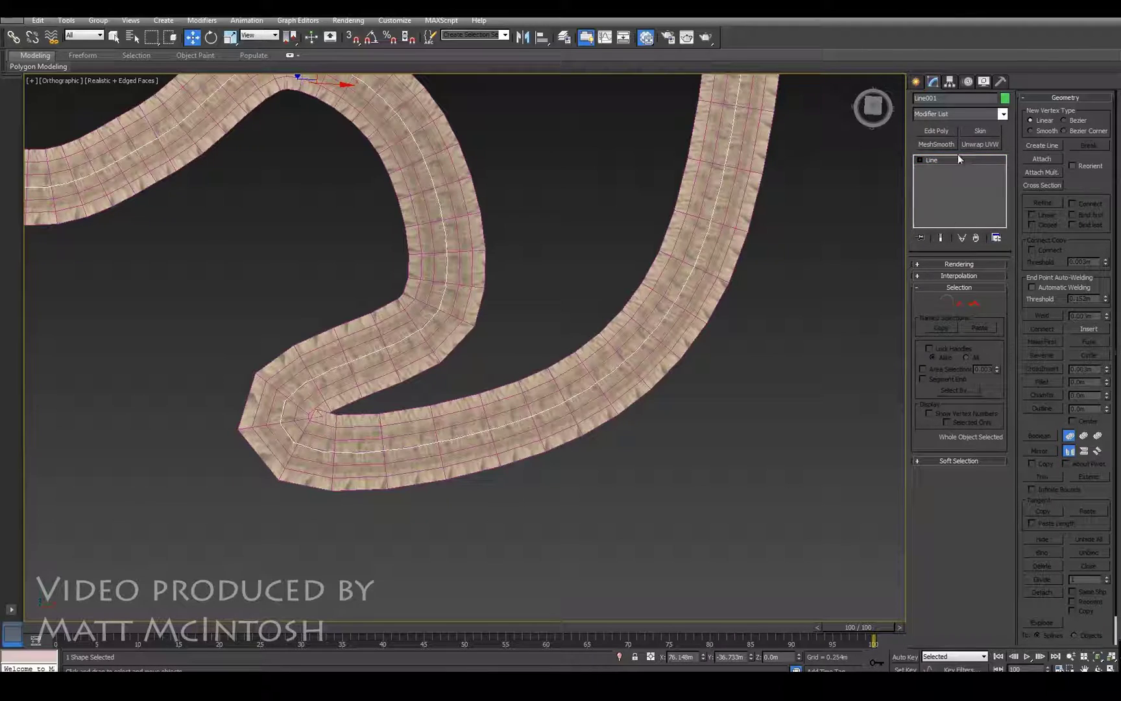
Add a Normalize Spl. modifier to the track's path spline
{"action": "left_click", "coordinate": [944, 113]}
{"action": "left_click_drag", "start_coordinate": [1003, 137], "coordinate": [1022, 273]}
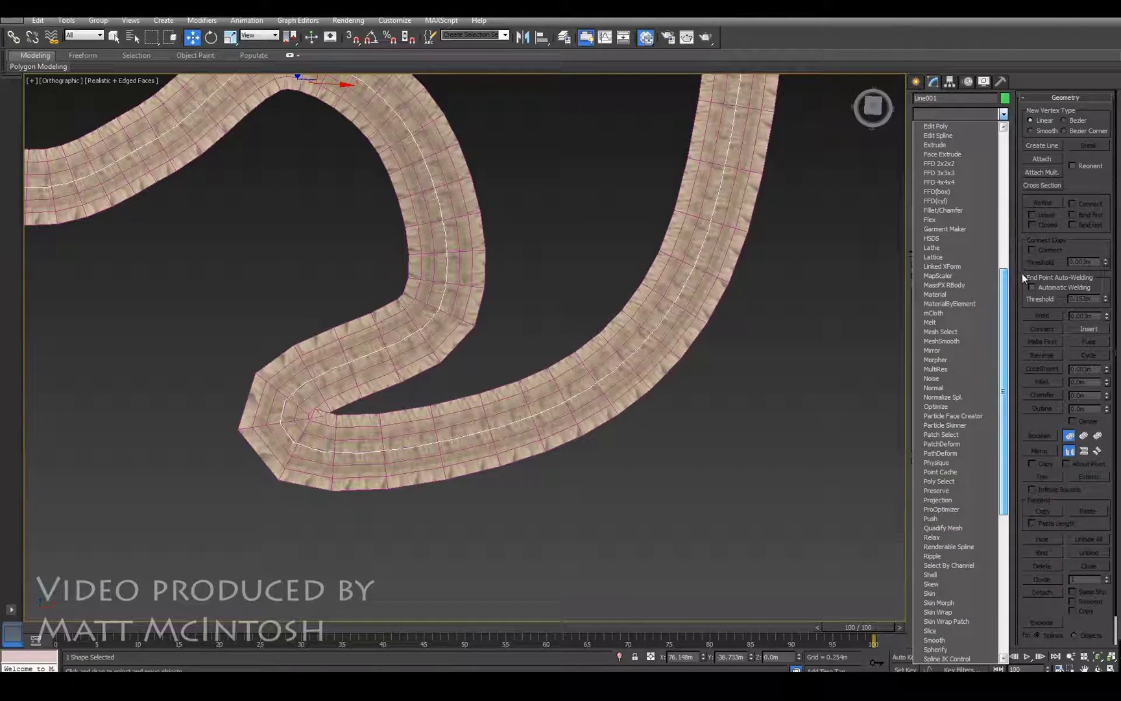
{"action": "left_click", "coordinate": [957, 397]}
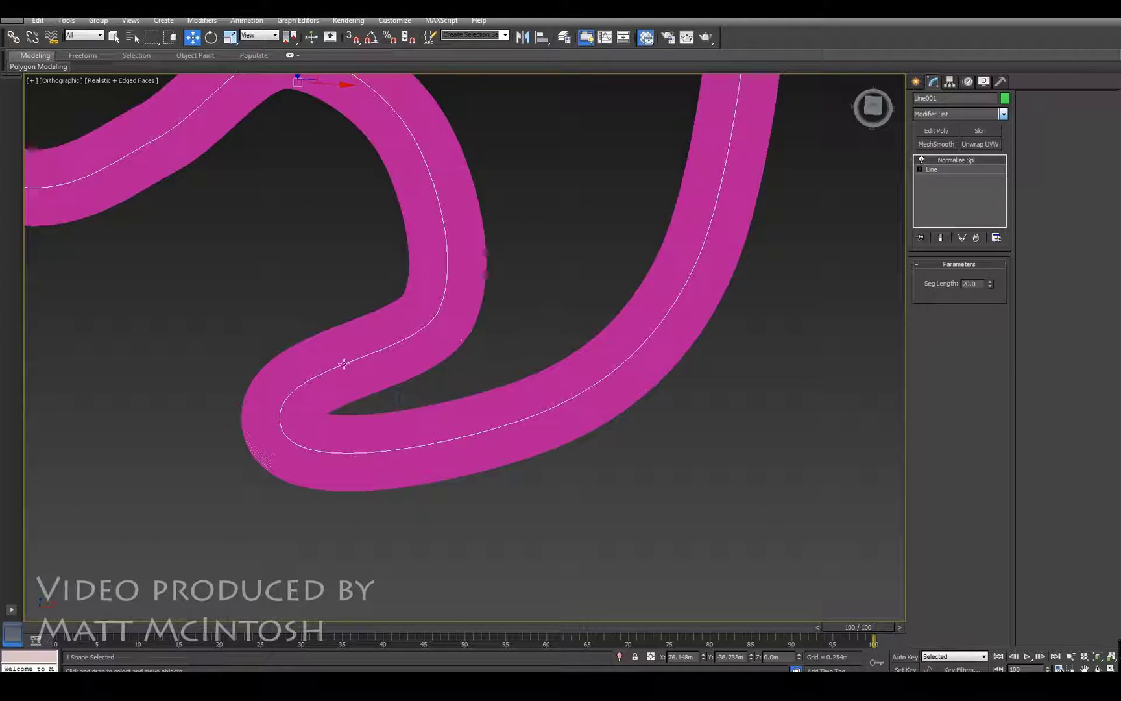
{"action": "middle_click_drag", "start_coordinate": [509, 272], "coordinate": [848, 325]}
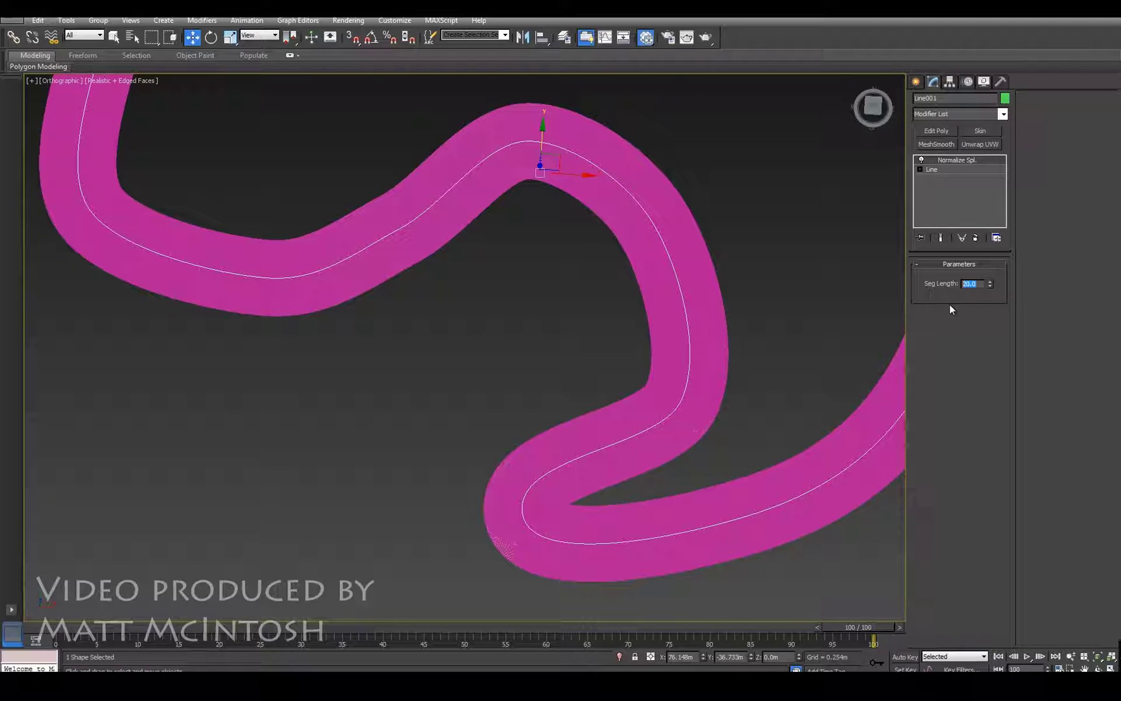
Set the Normalize Spl. segment length to 150 and inspect the mesh at the track's tight hairpin
{"action": "type", "text": "150"}
{"action": "key", "text": "Return"}
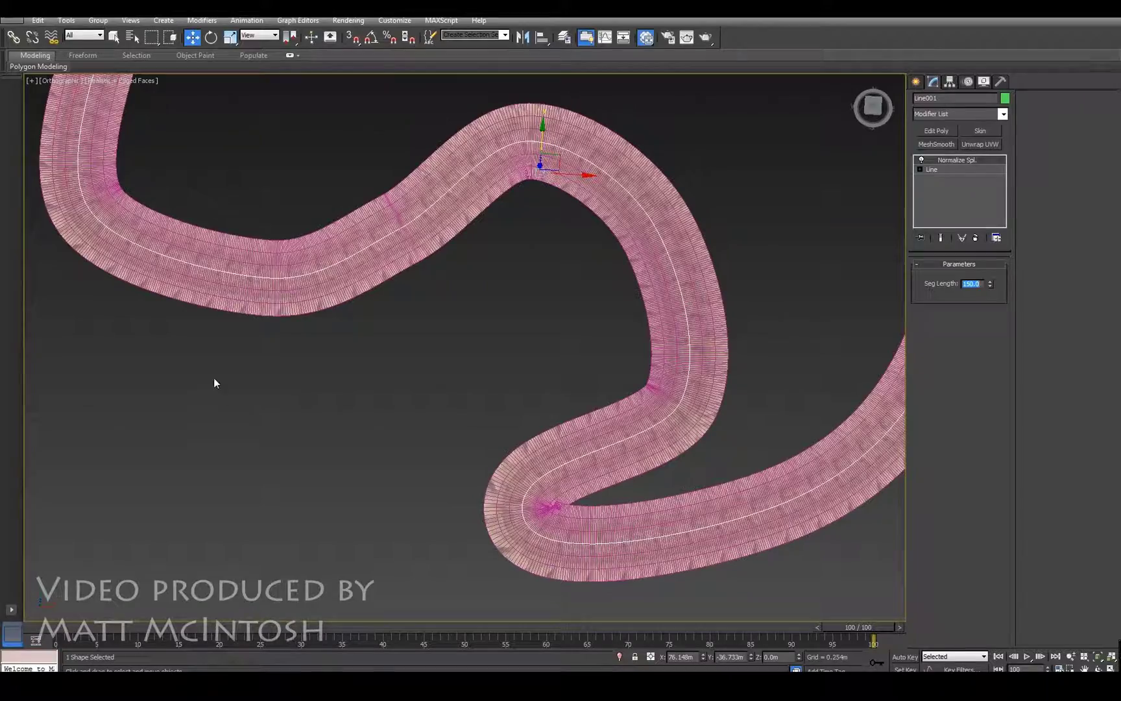
{"action": "scroll", "coordinate": [323, 333], "scroll_direction": "up", "scroll_amount": 8}
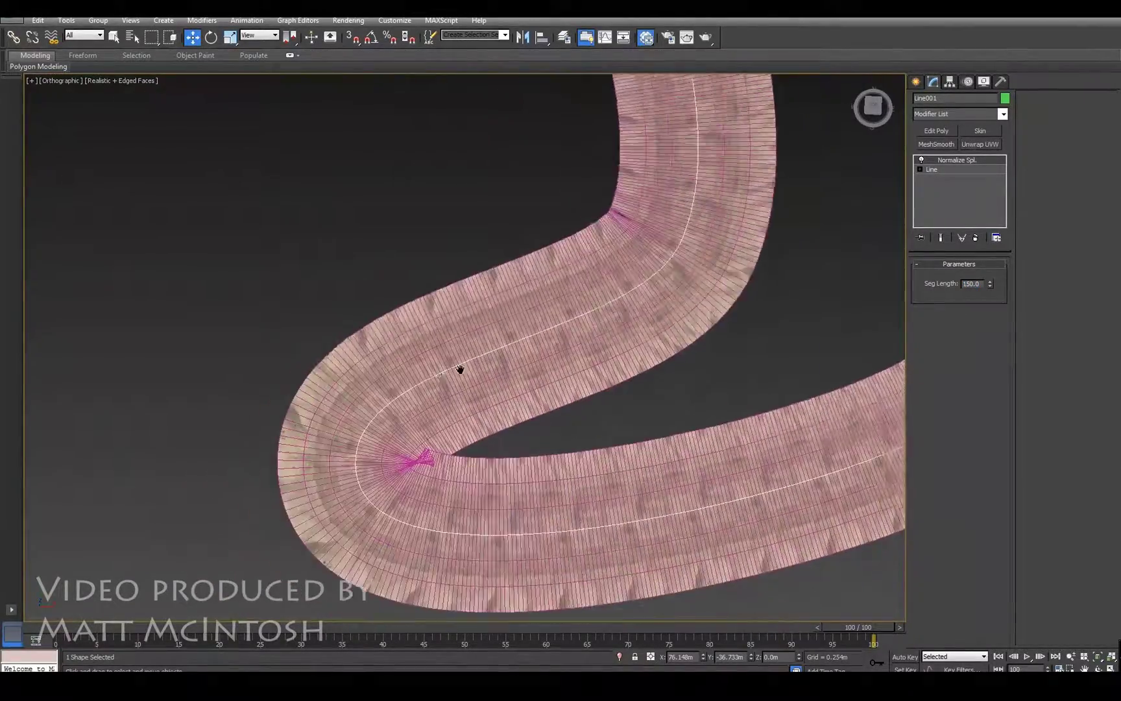
{"action": "scroll", "coordinate": [459, 369], "scroll_direction": "up", "scroll_amount": 6}
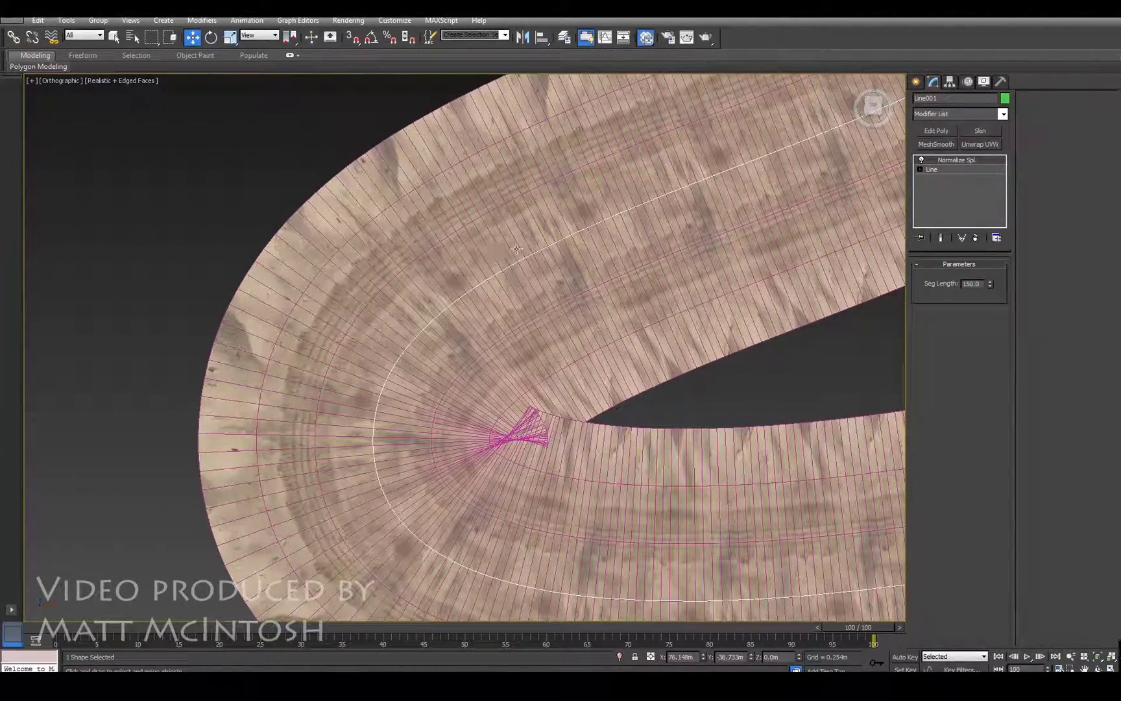
{"action": "scroll", "coordinate": [552, 508], "scroll_direction": "up", "scroll_amount": 2}
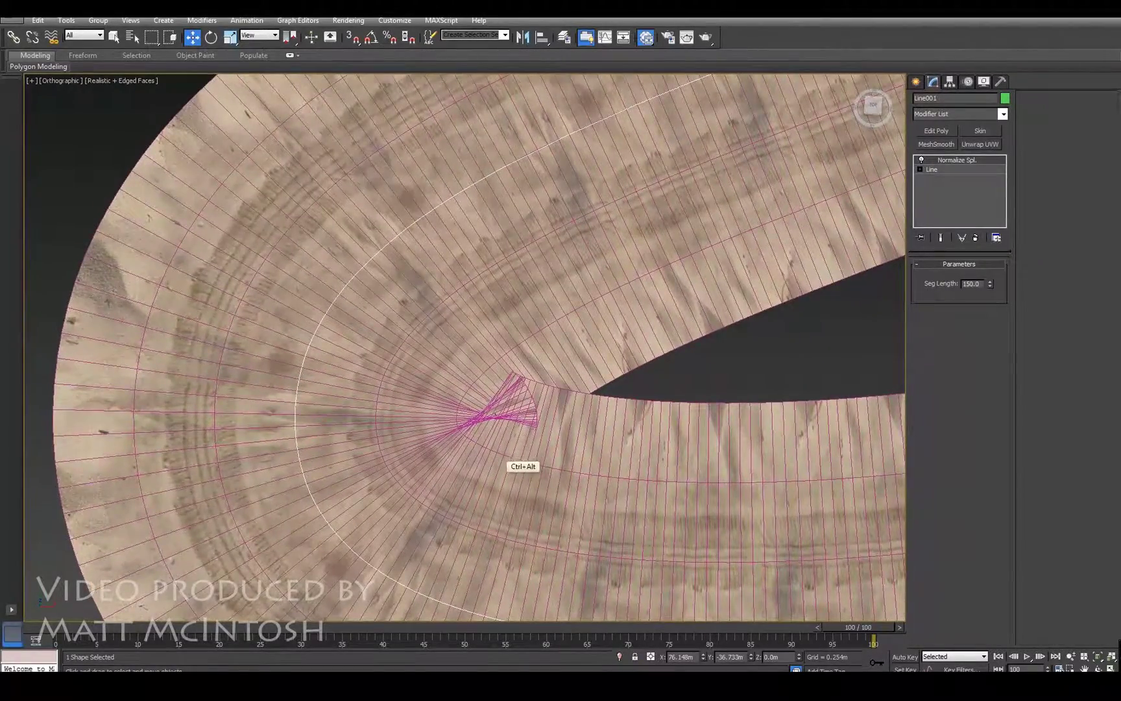
{"action": "scroll", "coordinate": [461, 425], "scroll_direction": "down", "scroll_amount": 5}
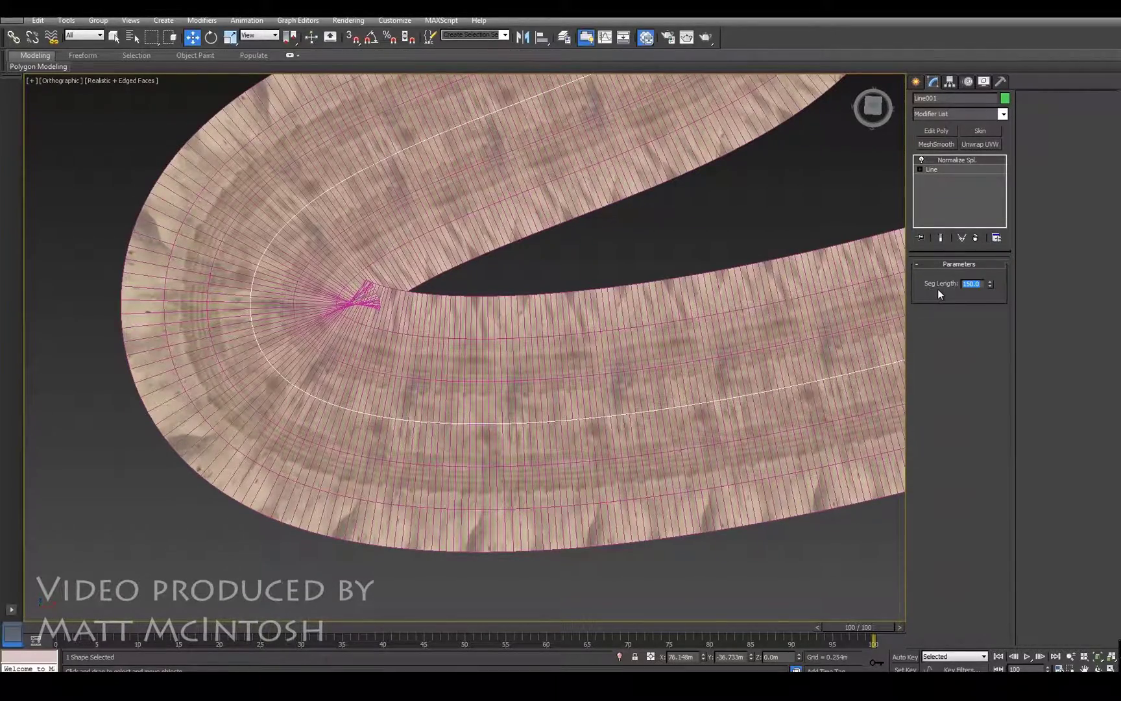
Try segment lengths of 300 and 500 in the path's Normalize Spl. modifier and check the track mesh
{"action": "type", "text": "300"}
{"action": "key", "text": "Return"}
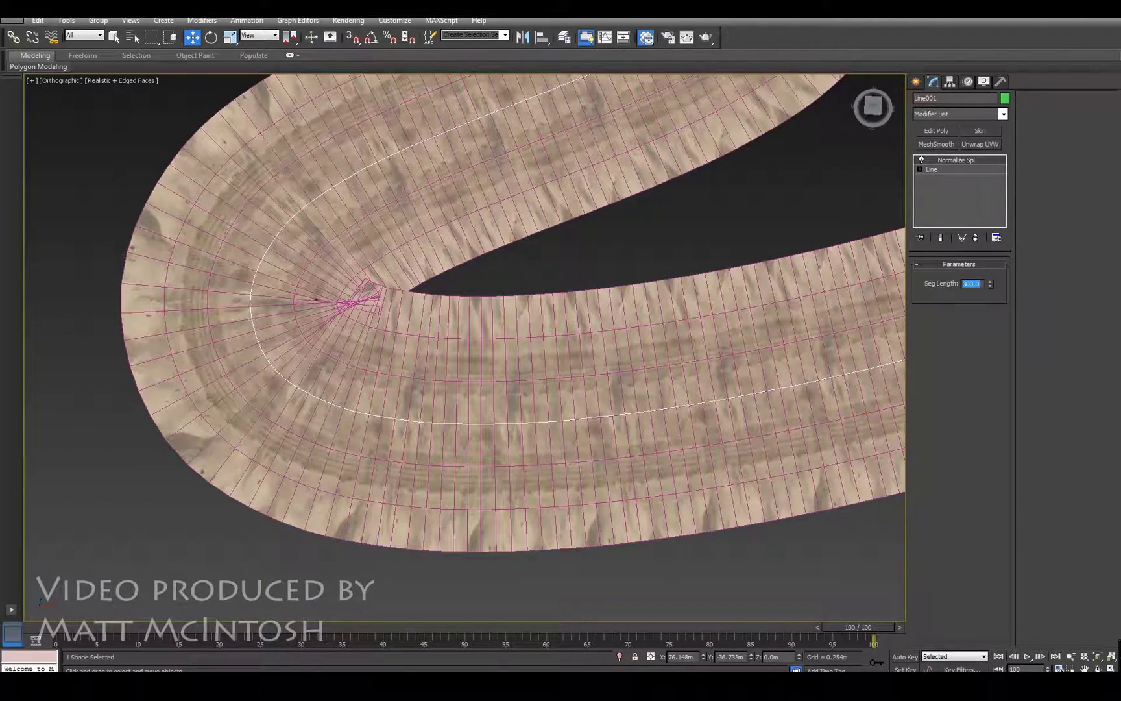
{"action": "type", "text": "500"}
{"action": "key", "text": "Return"}
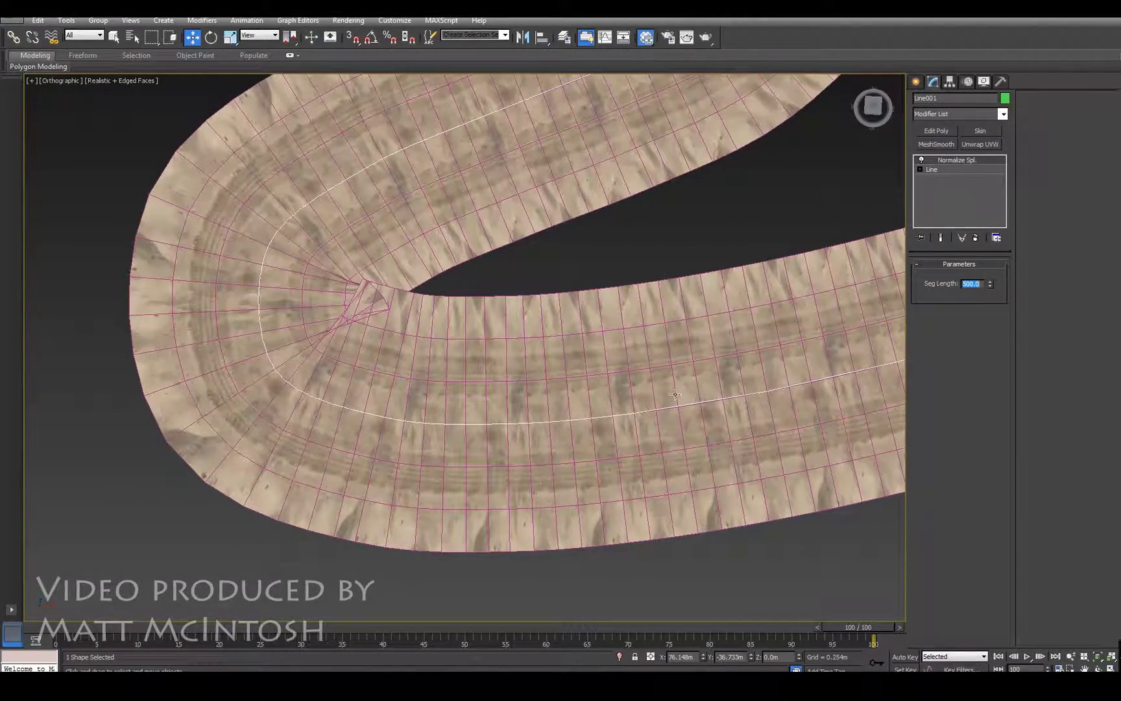
{"action": "scroll", "coordinate": [671, 396], "scroll_direction": "down", "scroll_amount": 5}
{"action": "middle_click_drag", "start_coordinate": [488, 400], "coordinate": [226, 463]}
{"action": "middle_click_drag", "start_coordinate": [658, 219], "coordinate": [823, 316]}
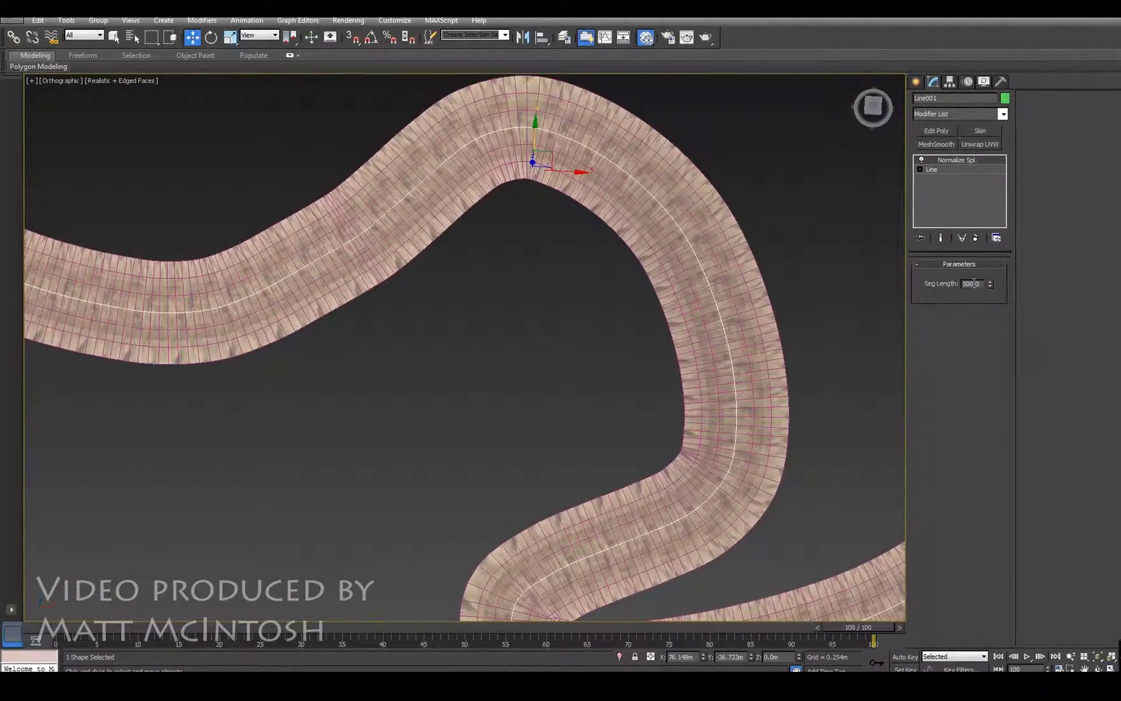
Set the Normalize Spl. segment length to 750 and check the hairpin and the curve beyond it
{"action": "middle_click_drag", "start_coordinate": [642, 461], "coordinate": [514, 453]}
{"action": "scroll", "coordinate": [513, 453], "scroll_direction": "up", "scroll_amount": 8}
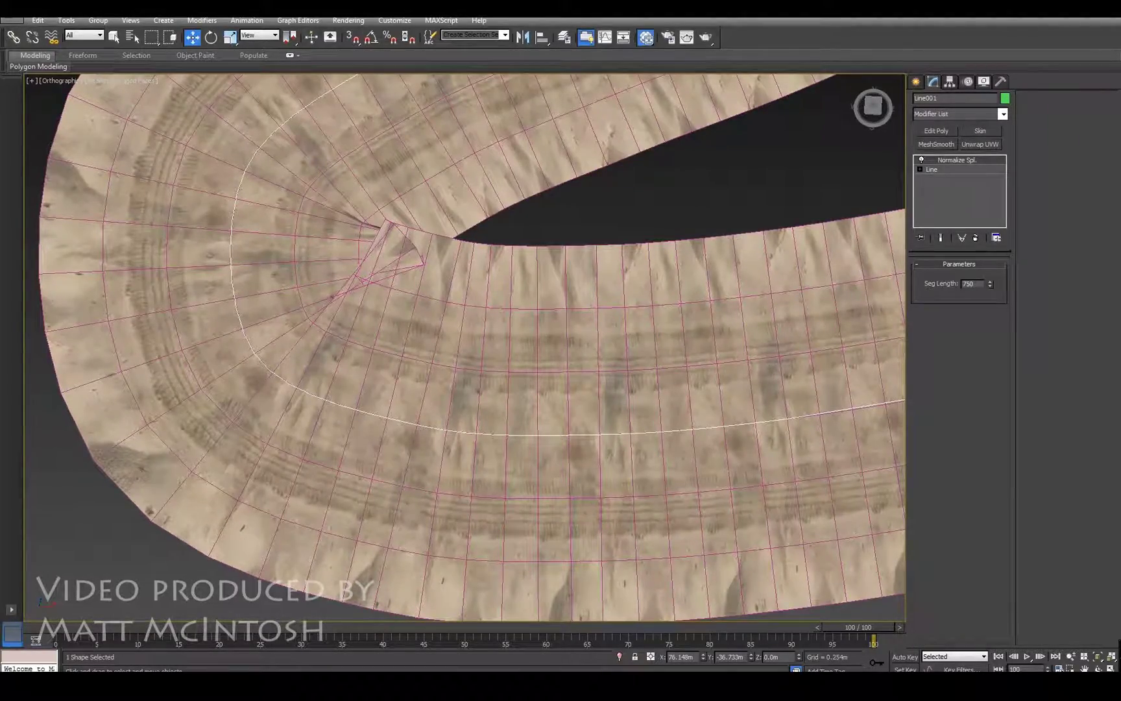
{"action": "key", "text": "Return"}
{"action": "scroll", "coordinate": [413, 338], "scroll_direction": "down", "scroll_amount": 5}
{"action": "middle_click_drag", "start_coordinate": [413, 338], "coordinate": [578, 425]}
{"action": "scroll", "coordinate": [393, 404], "scroll_direction": "up", "scroll_amount": 5}
{"action": "middle_click_drag", "start_coordinate": [393, 404], "coordinate": [435, 325]}
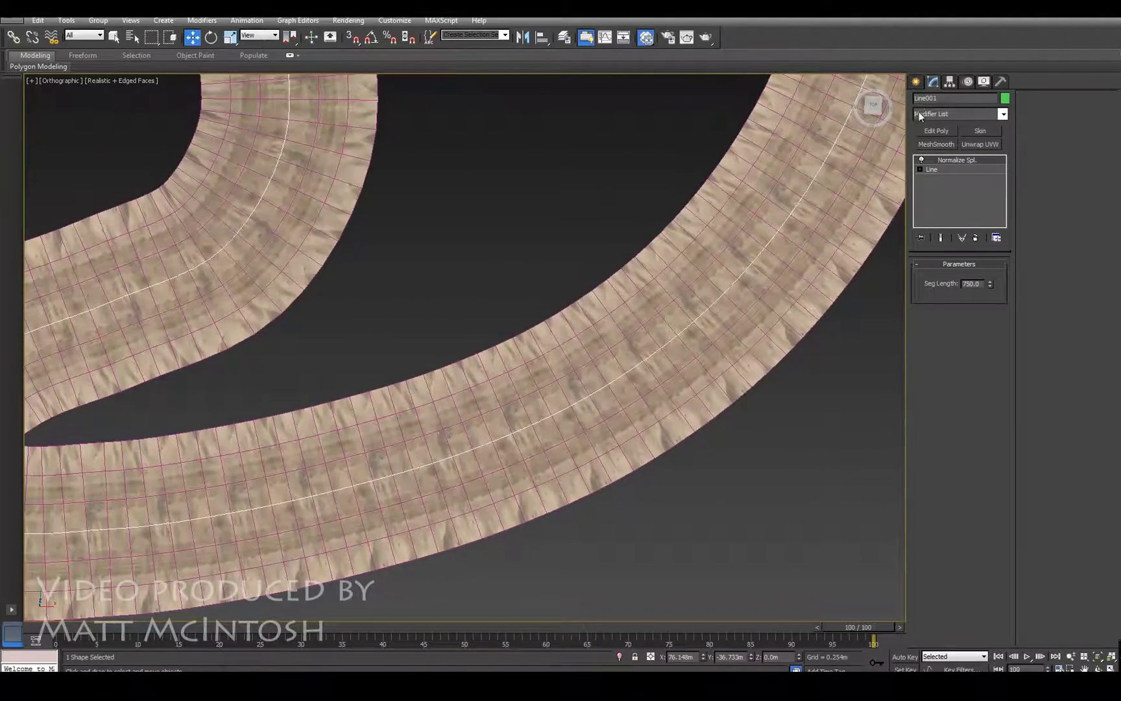
{"action": "scroll", "coordinate": [174, 488], "scroll_direction": "down", "scroll_amount": 4}
{"action": "middle_click_drag", "start_coordinate": [173, 488], "coordinate": [549, 333]}
{"action": "scroll", "coordinate": [300, 358], "scroll_direction": "up", "scroll_amount": 3}
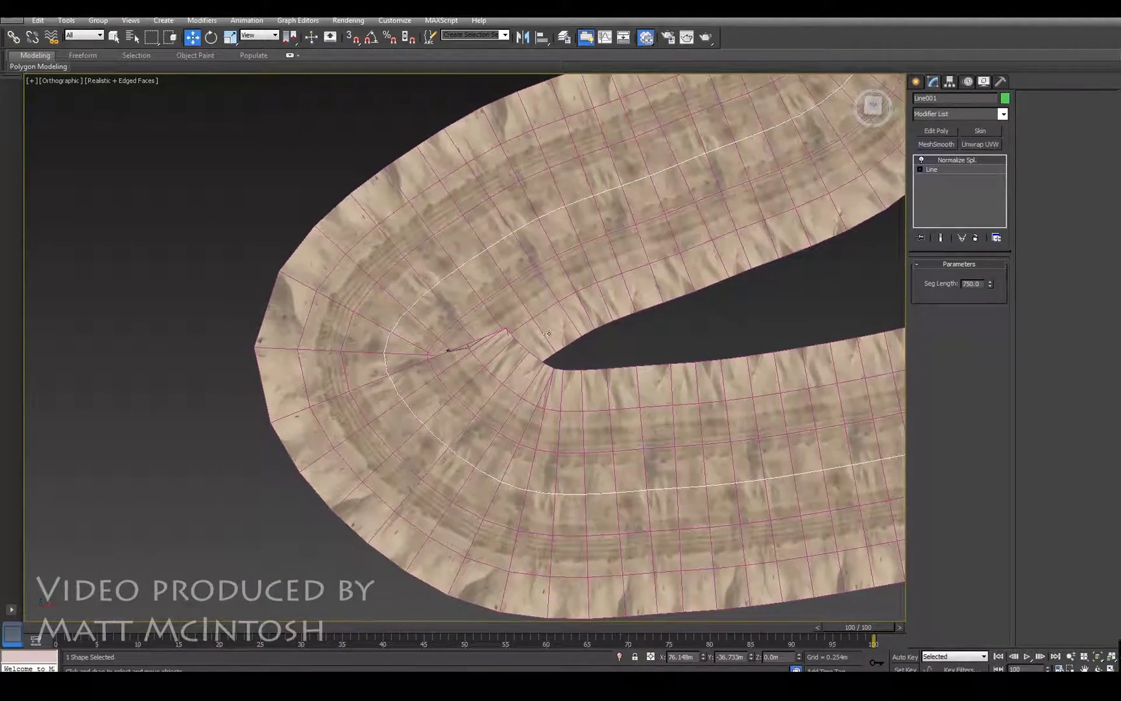
Show the end result while editing the base line's vertices, and move the hairpin's twelfth vertex outward to open the inner bend
{"action": "left_click", "coordinate": [952, 170]}
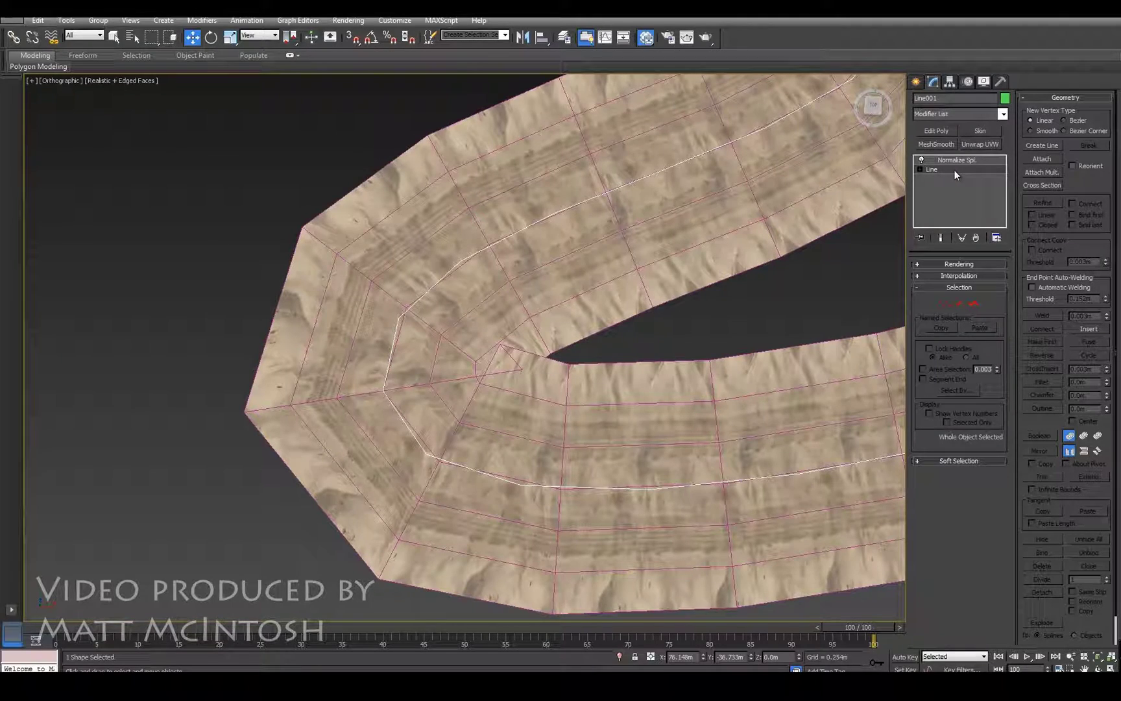
{"action": "left_click", "coordinate": [942, 238]}
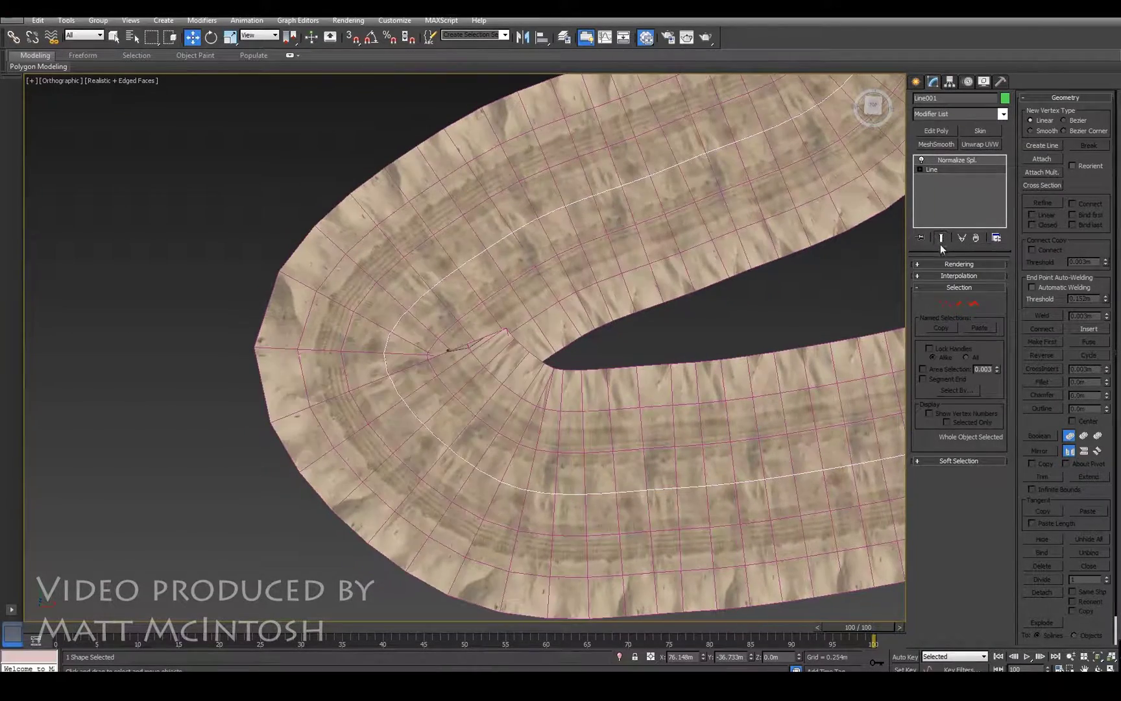
{"action": "left_click", "coordinate": [945, 303]}
{"action": "left_click", "coordinate": [384, 384]}
{"action": "mouse_move", "coordinate": [352, 198]}
{"action": "left_mouse_down"}
{"action": "mouse_move", "coordinate": [379, 173]}
{"action": "mouse_move", "coordinate": [366, 207]}
{"action": "left_mouse_up"}
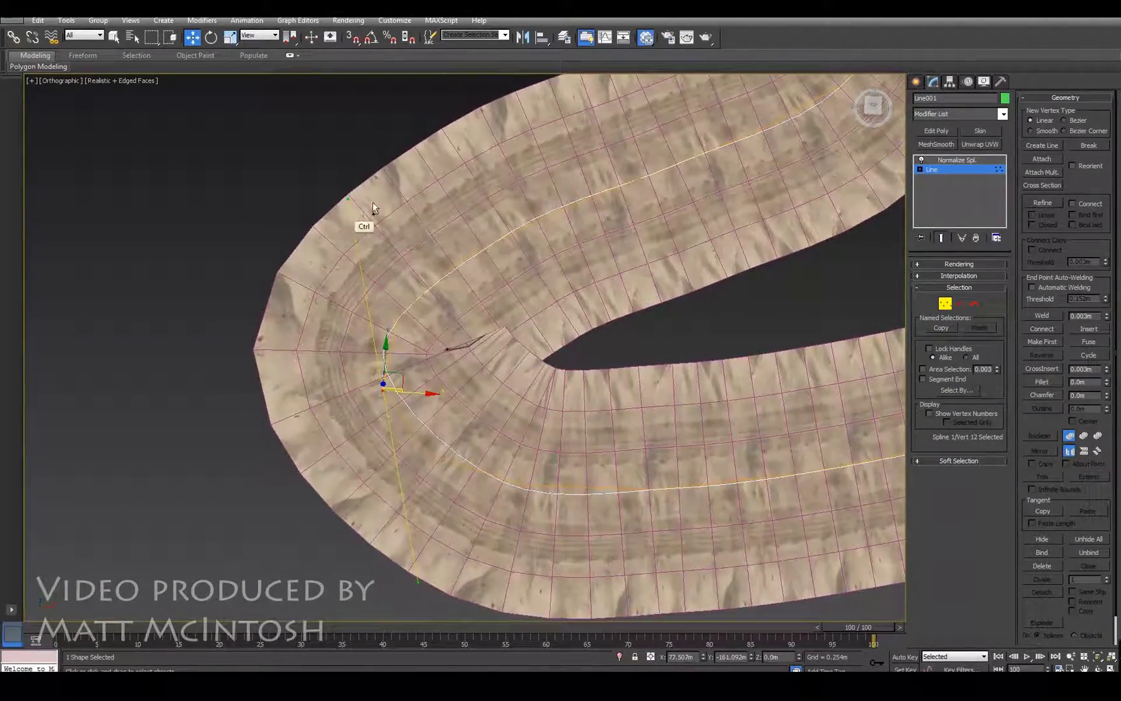
{"action": "key", "text": "ctrl+z"}
{"action": "middle_click_drag", "start_coordinate": [477, 429], "coordinate": [396, 433], "text": "alt"}
{"action": "left_click_drag", "start_coordinate": [395, 434], "coordinate": [358, 481]}
{"action": "middle_click_drag", "start_coordinate": [362, 519], "coordinate": [396, 317]}
{"action": "middle_click_drag", "start_coordinate": [536, 299], "coordinate": [672, 299], "text": "alt"}
Move the spline's thirteenth vertex, at the bend beside the hairpin, to about X 140.4 m, Y -110.5 m and leave vertex editing
{"action": "left_click", "coordinate": [603, 279]}
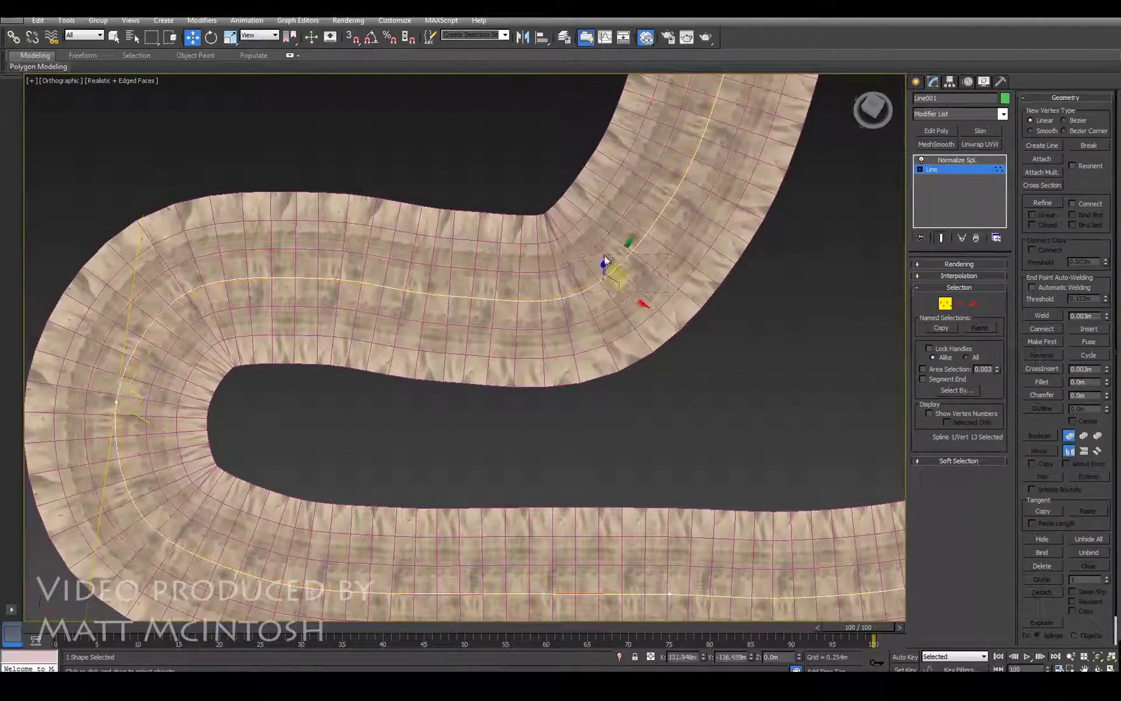
{"action": "left_click_drag", "start_coordinate": [627, 276], "coordinate": [696, 272]}
{"action": "scroll", "coordinate": [678, 245], "scroll_direction": "down", "scroll_amount": 5}
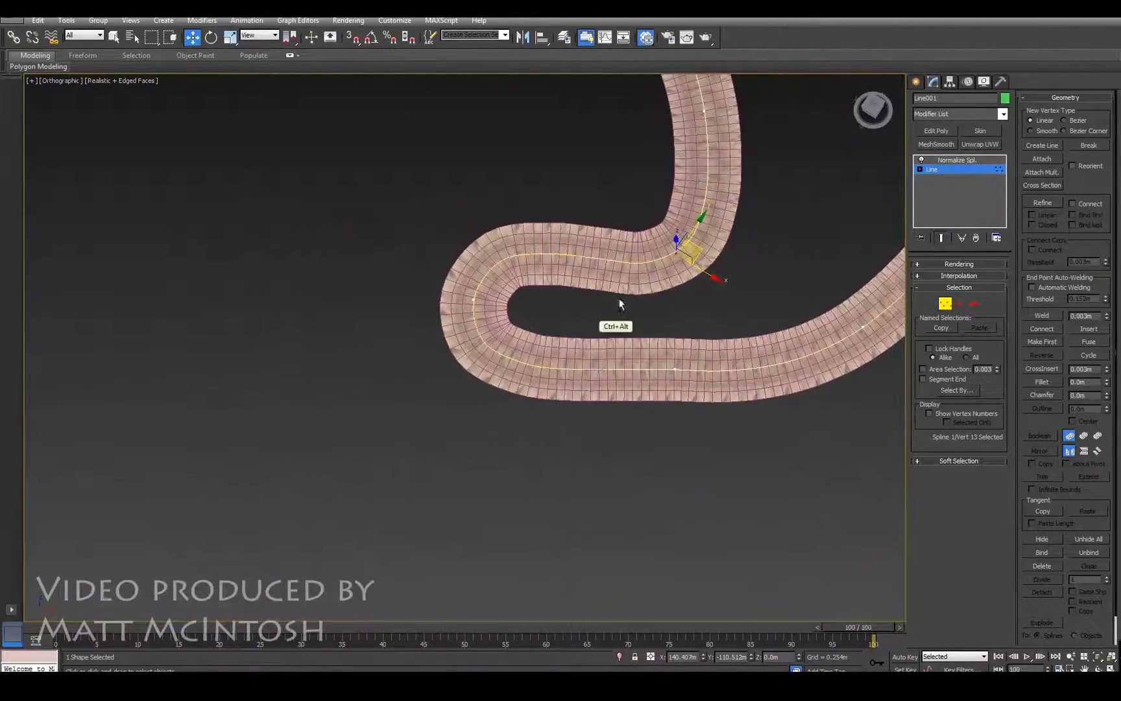
{"action": "middle_click_drag", "start_coordinate": [718, 255], "coordinate": [411, 328]}
{"action": "middle_click_drag", "start_coordinate": [447, 197], "coordinate": [425, 289]}
{"action": "middle_click_drag", "start_coordinate": [725, 256], "coordinate": [434, 368]}
{"action": "left_click", "coordinate": [945, 304]}
Select the lofted track and start exporting it in FBX format to the Junk_Dump (E:) drive
{"action": "middle_click_drag", "start_coordinate": [461, 302], "coordinate": [524, 338], "text": "alt"}
{"action": "left_click_drag", "start_coordinate": [691, 302], "coordinate": [566, 312]}
{"action": "middle_click_drag", "start_coordinate": [565, 311], "coordinate": [662, 297], "text": "alt"}
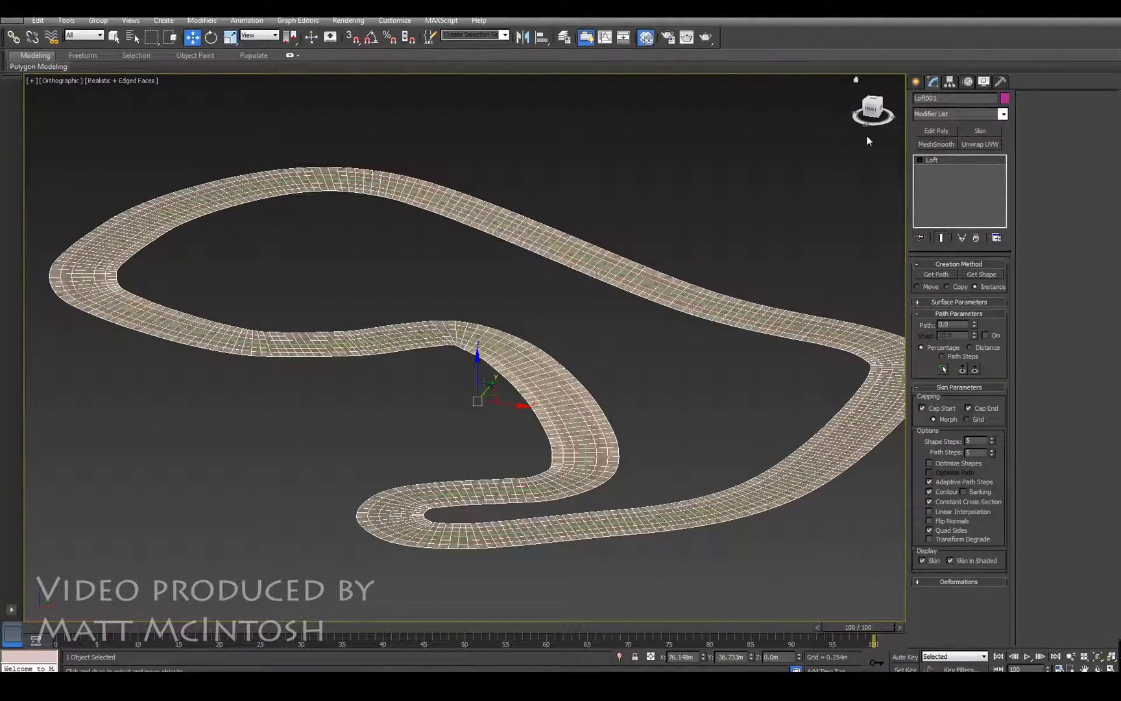
{"action": "left_click", "coordinate": [12, 20]}
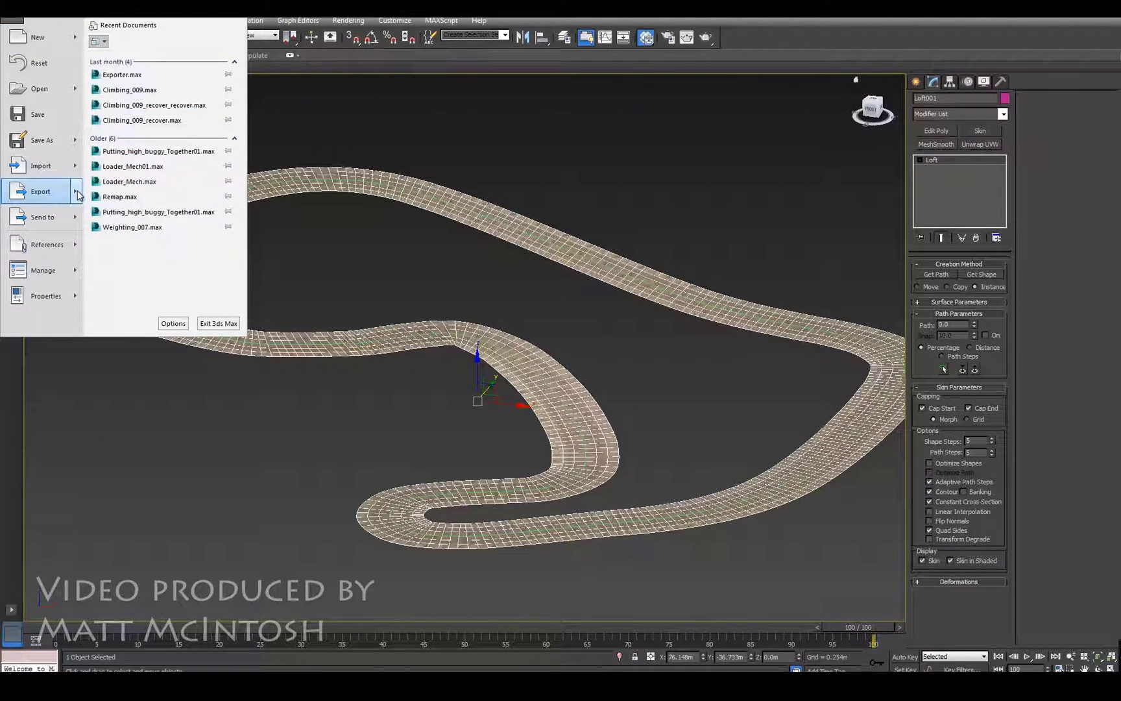
{"action": "mouse_move", "coordinate": [79, 194]}
{"action": "left_click", "coordinate": [185, 94]}
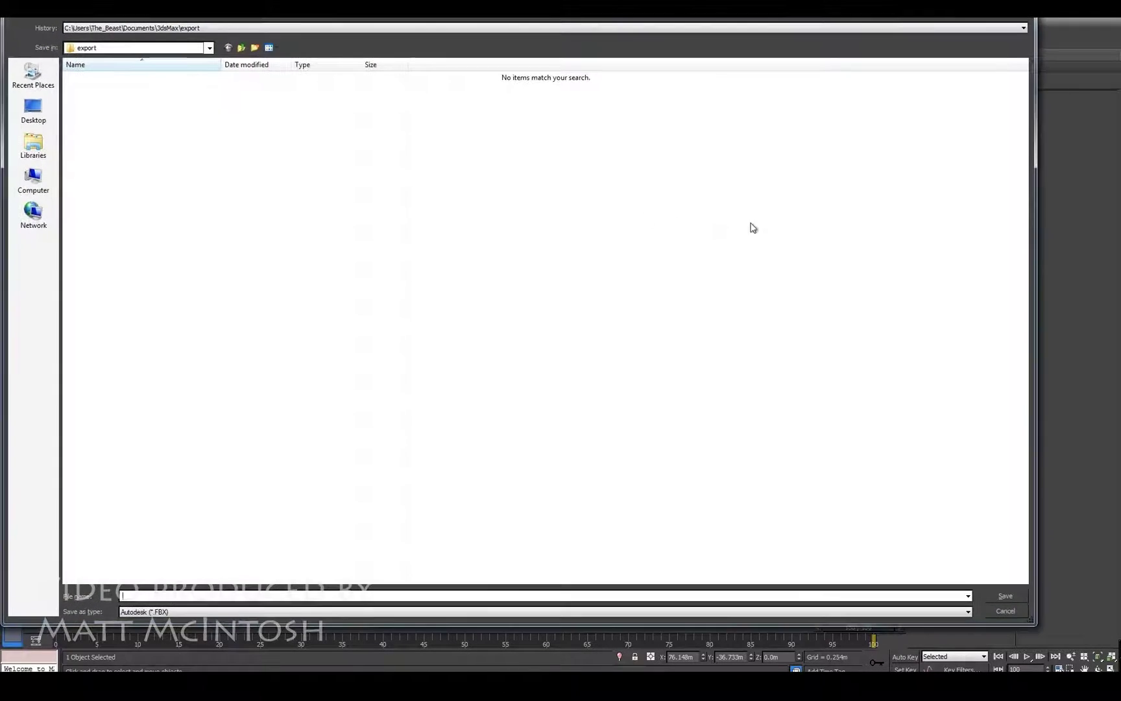
{"action": "left_click", "coordinate": [168, 48]}
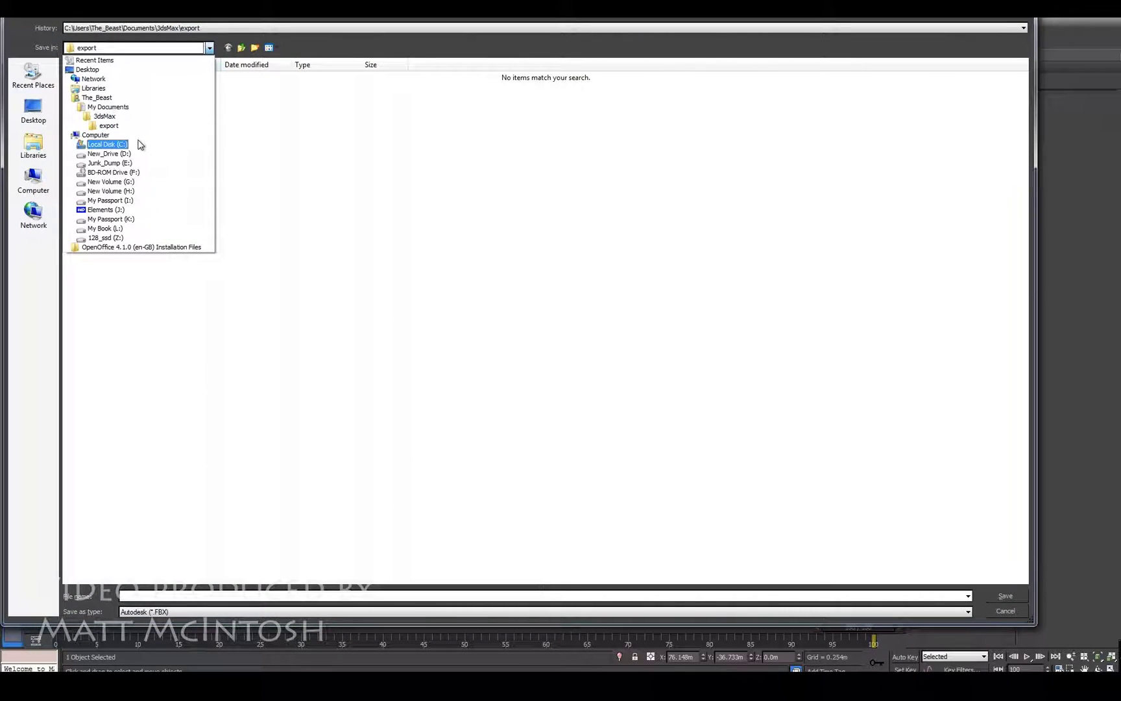
{"action": "left_click", "coordinate": [151, 154]}
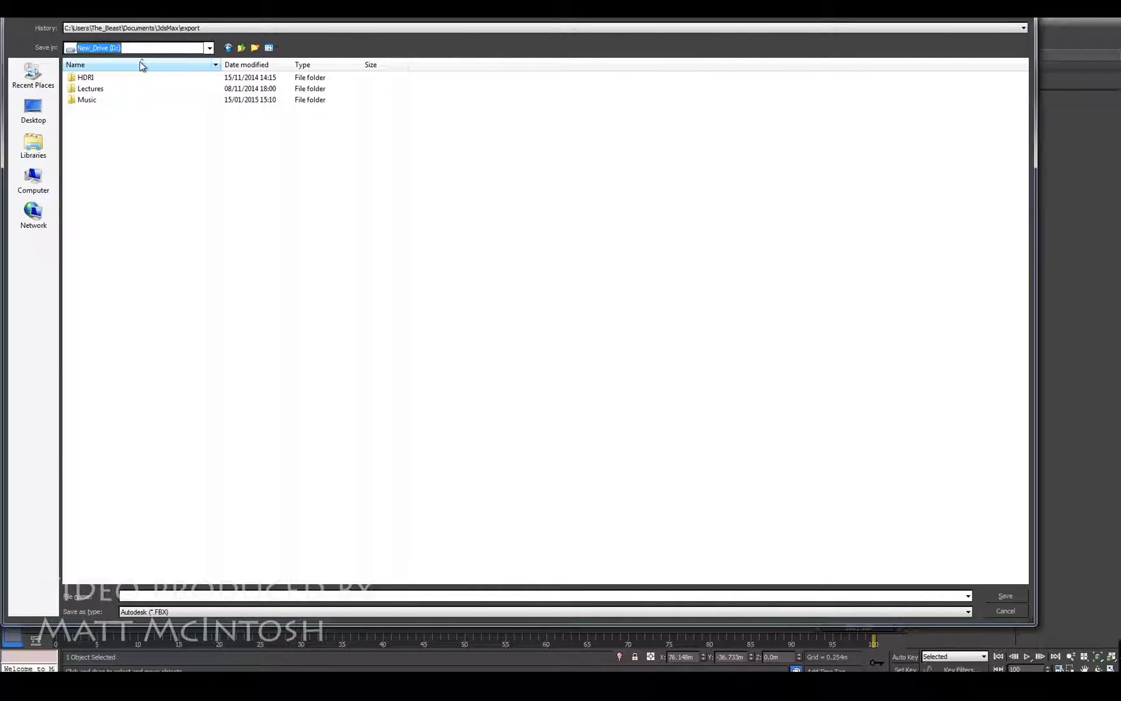
{"action": "left_click", "coordinate": [182, 48]}
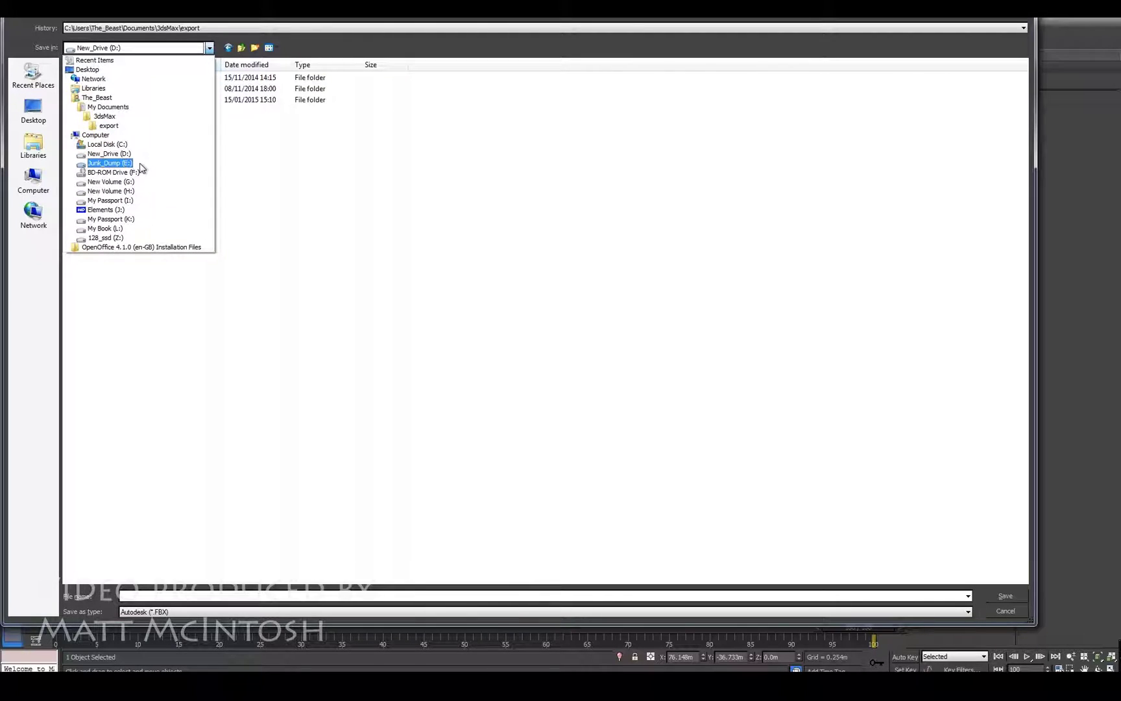
{"action": "left_click", "coordinate": [110, 162]}
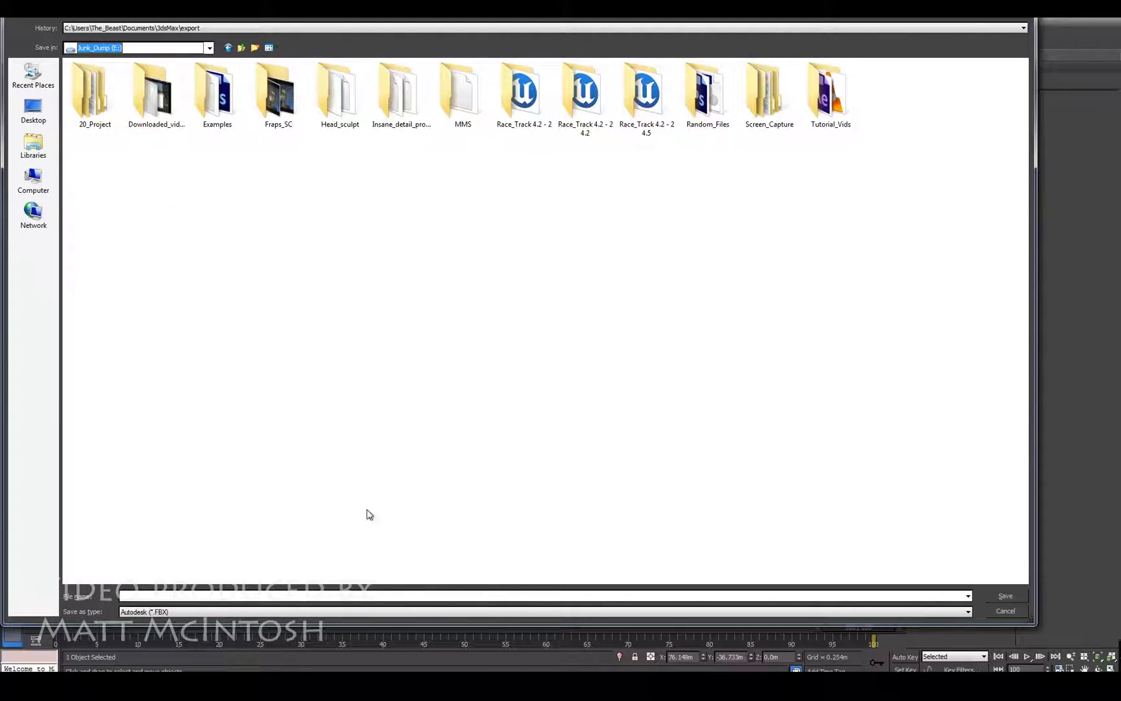
Name the FBX export file Test_Track and save it
{"action": "left_click", "coordinate": [228, 595]}
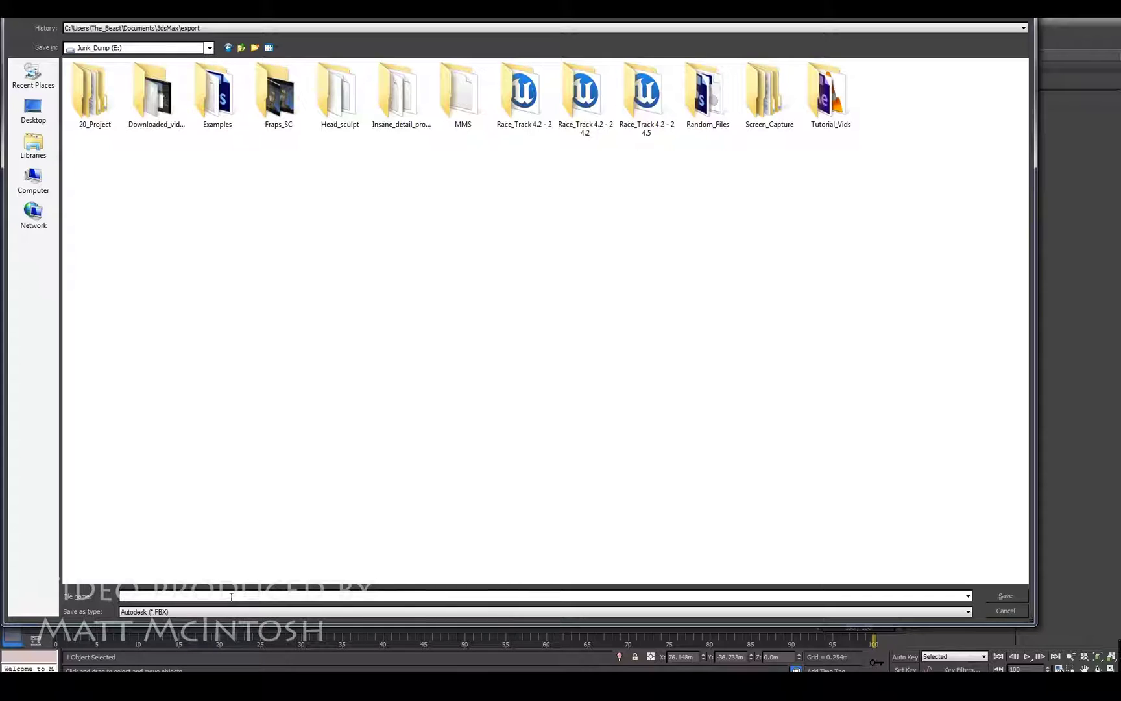
{"action": "type", "text": "Test"}
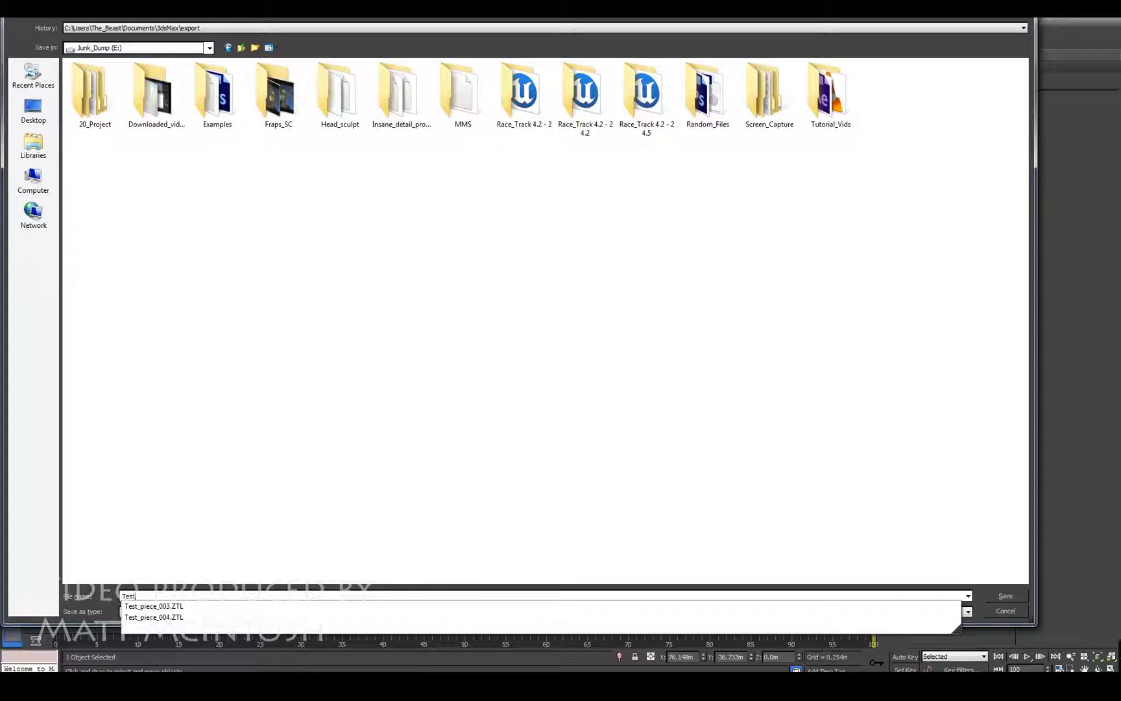
{"action": "type", "text": "_Track"}
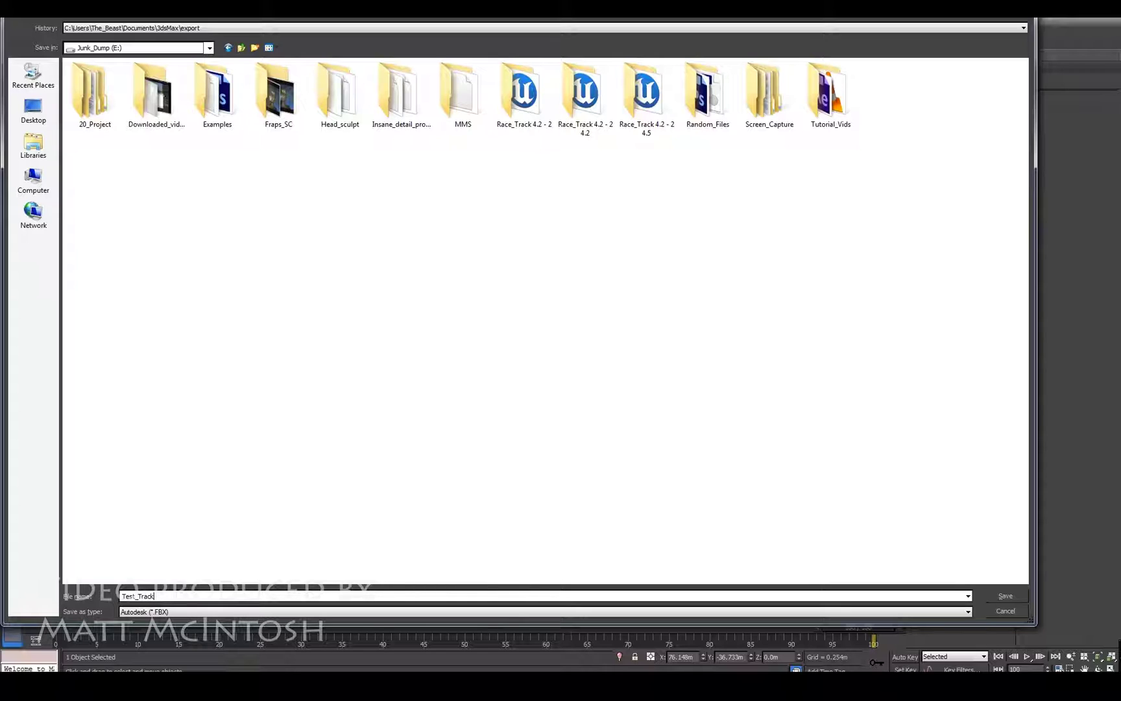
{"action": "key", "text": "Return"}
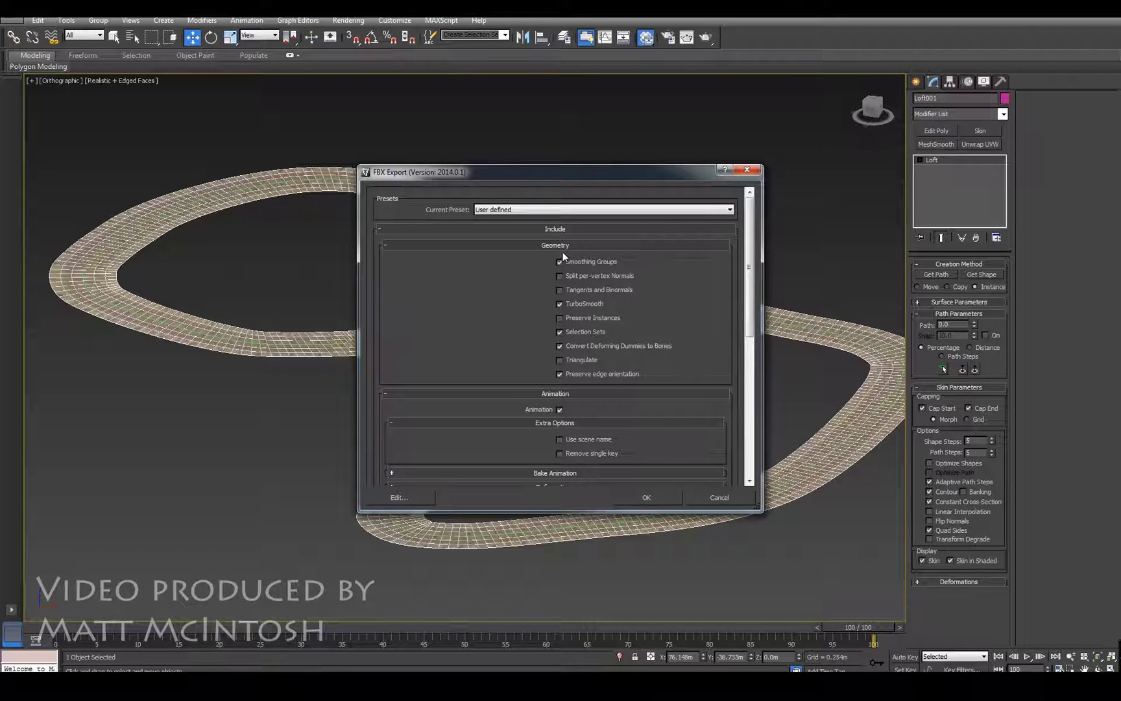
Review the FBX export options, keep the Binary type and FBX 2014 version, and complete the export
{"action": "left_click_drag", "start_coordinate": [751, 235], "coordinate": [604, 318]}
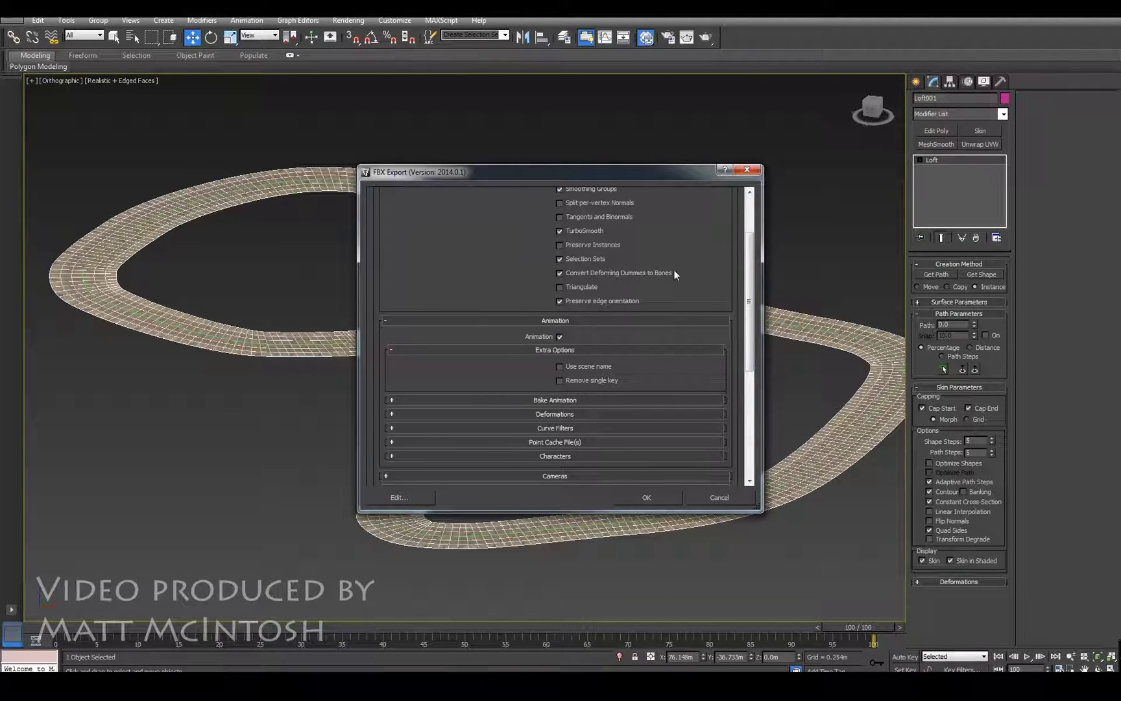
{"action": "scroll", "coordinate": [567, 407], "scroll_direction": "down", "scroll_amount": 3}
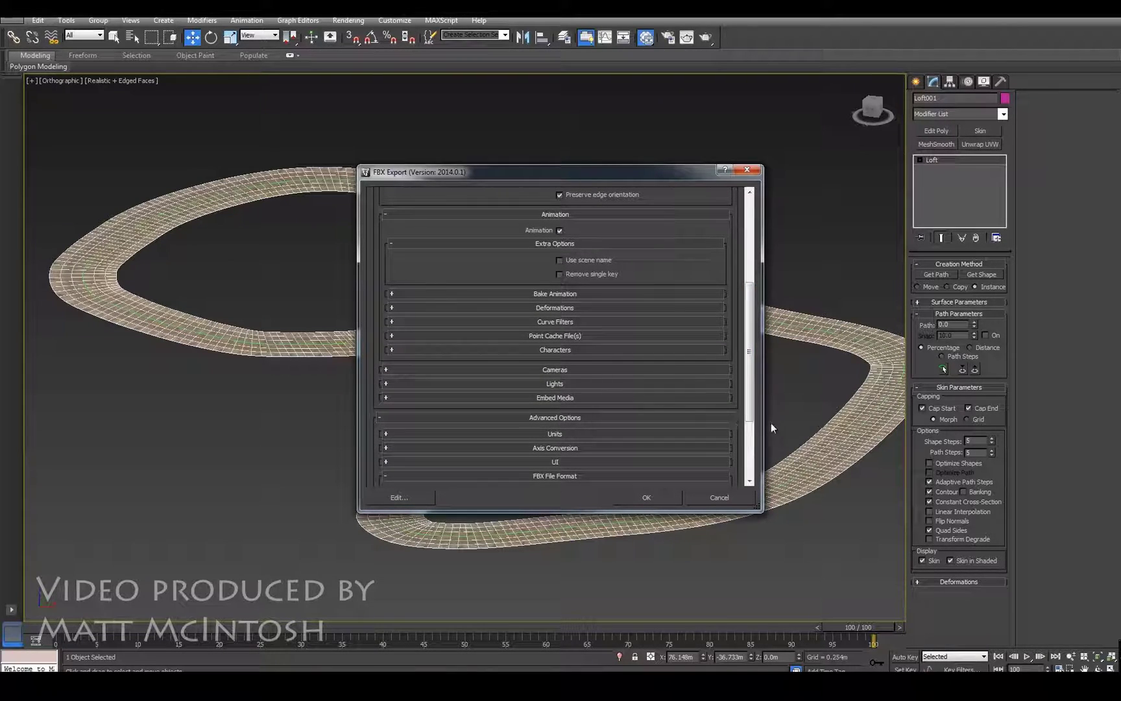
{"action": "scroll", "coordinate": [753, 386], "scroll_direction": "down", "scroll_amount": 3}
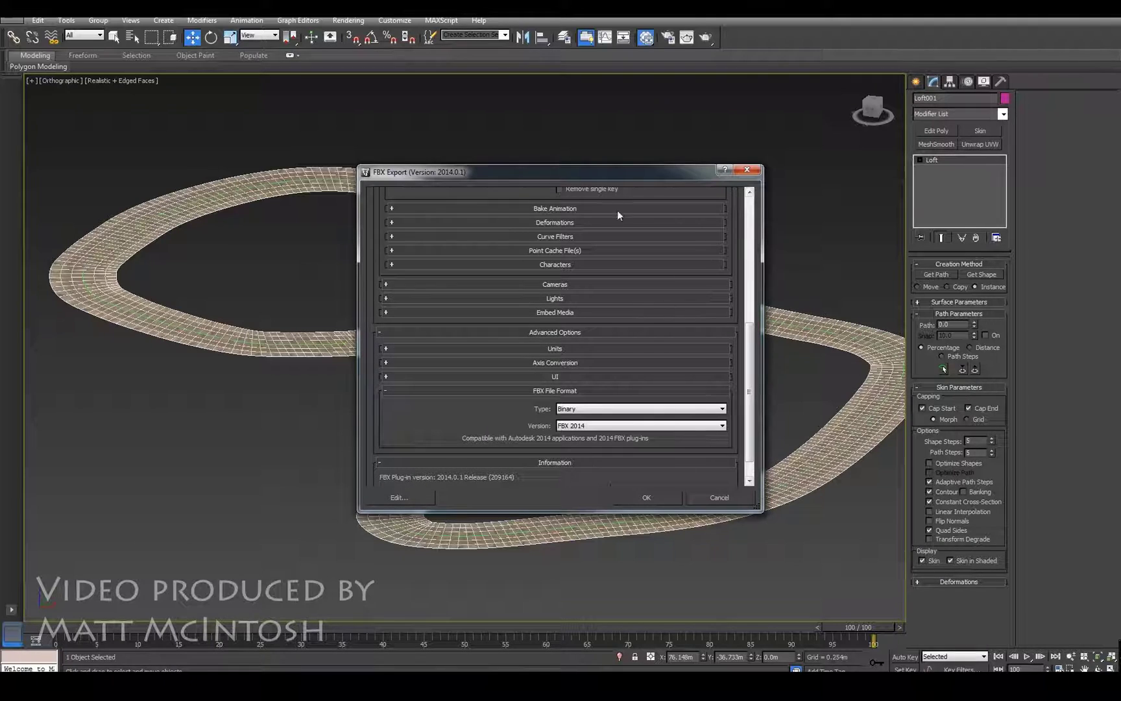
{"action": "left_click", "coordinate": [651, 497]}
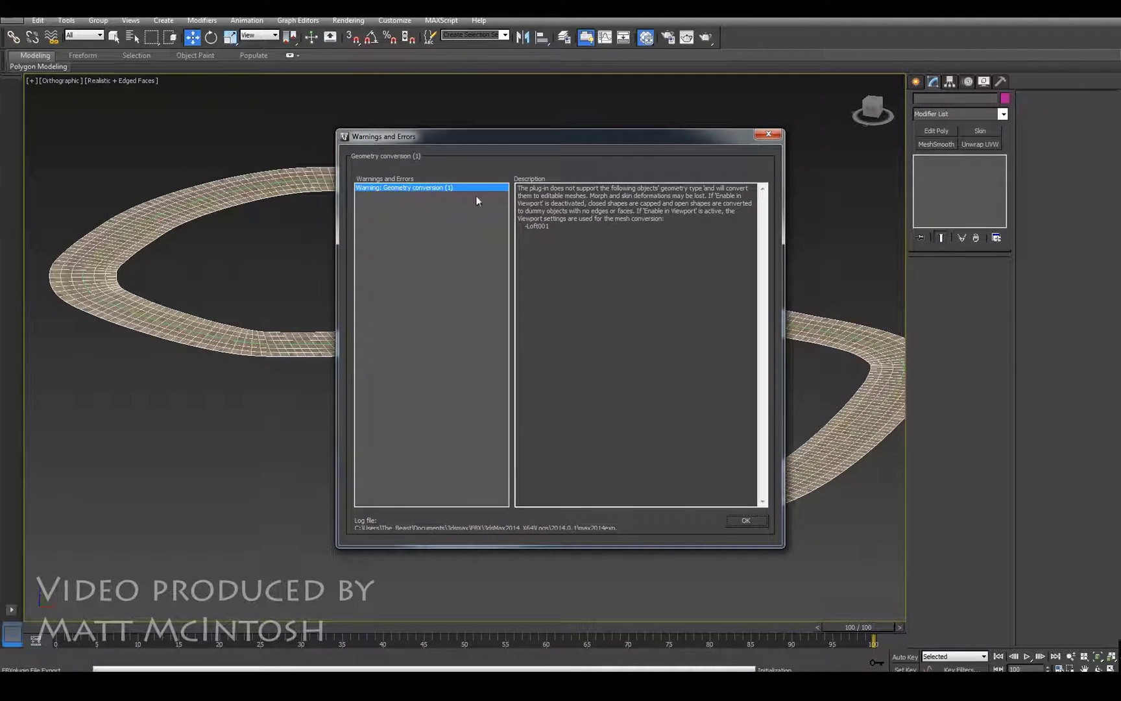
{"action": "left_click_drag", "start_coordinate": [562, 226], "coordinate": [517, 187]}
{"action": "left_click", "coordinate": [577, 254]}
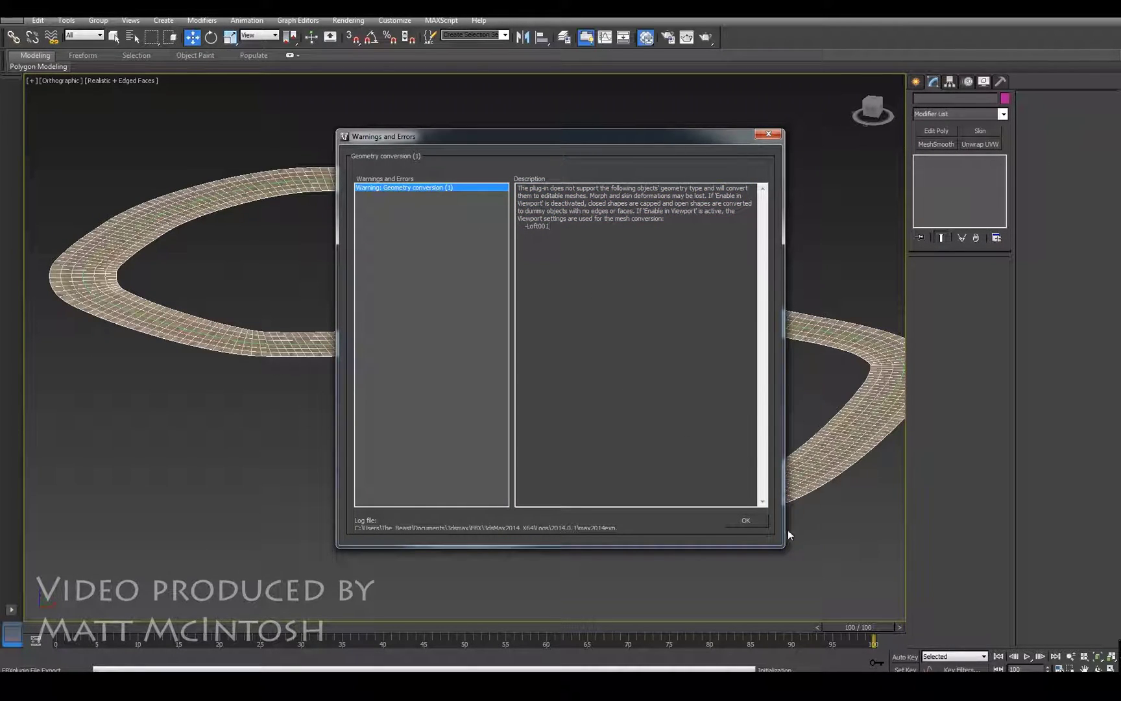
{"action": "left_click", "coordinate": [748, 520]}
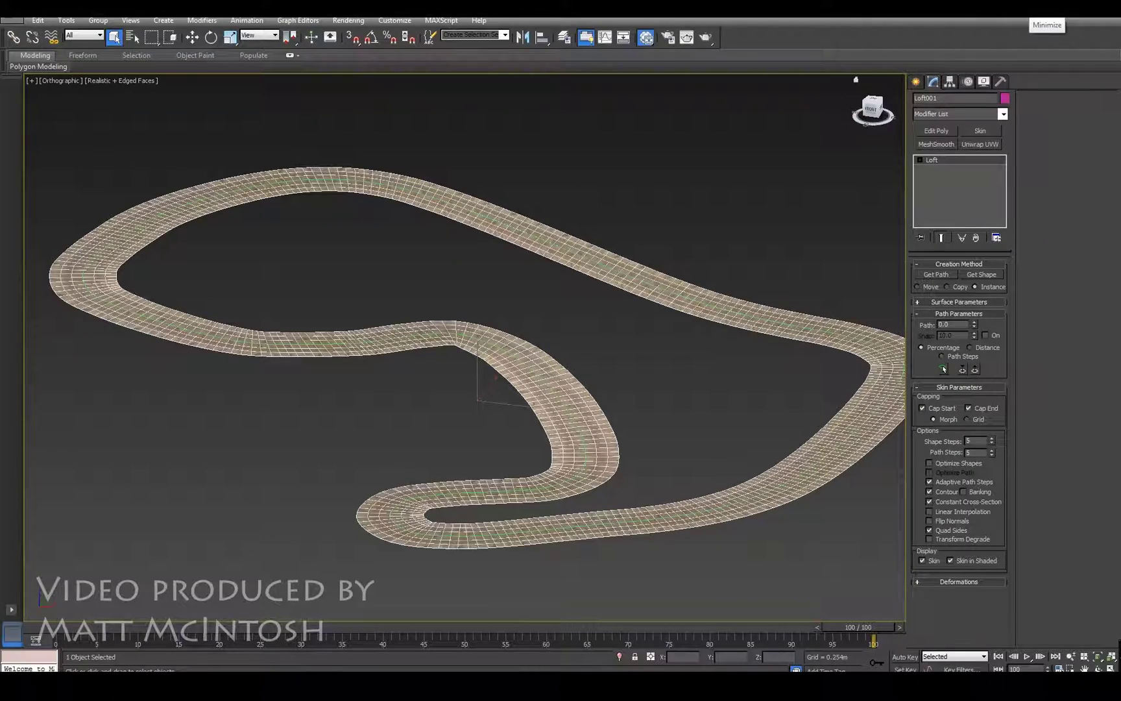
Switch from 3ds Max to the Epic Games Launcher and launch Unreal Engine version 4.6.1
{"action": "left_click", "coordinate": [1043, 13]}
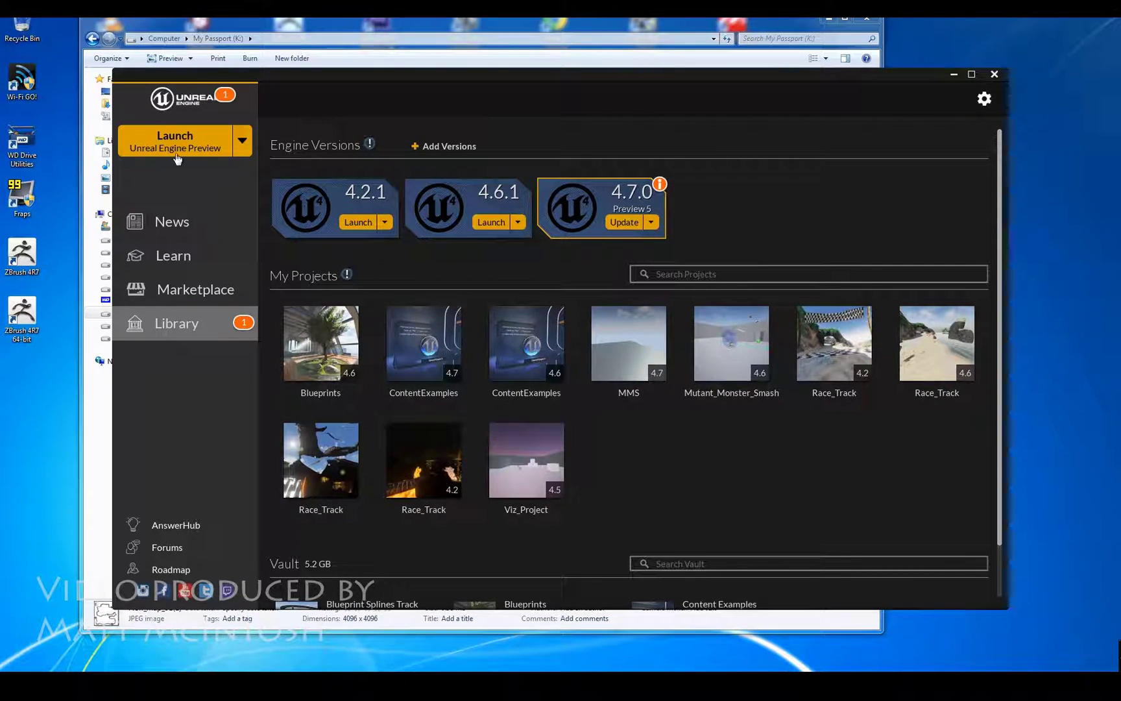
{"action": "left_click", "coordinate": [650, 223]}
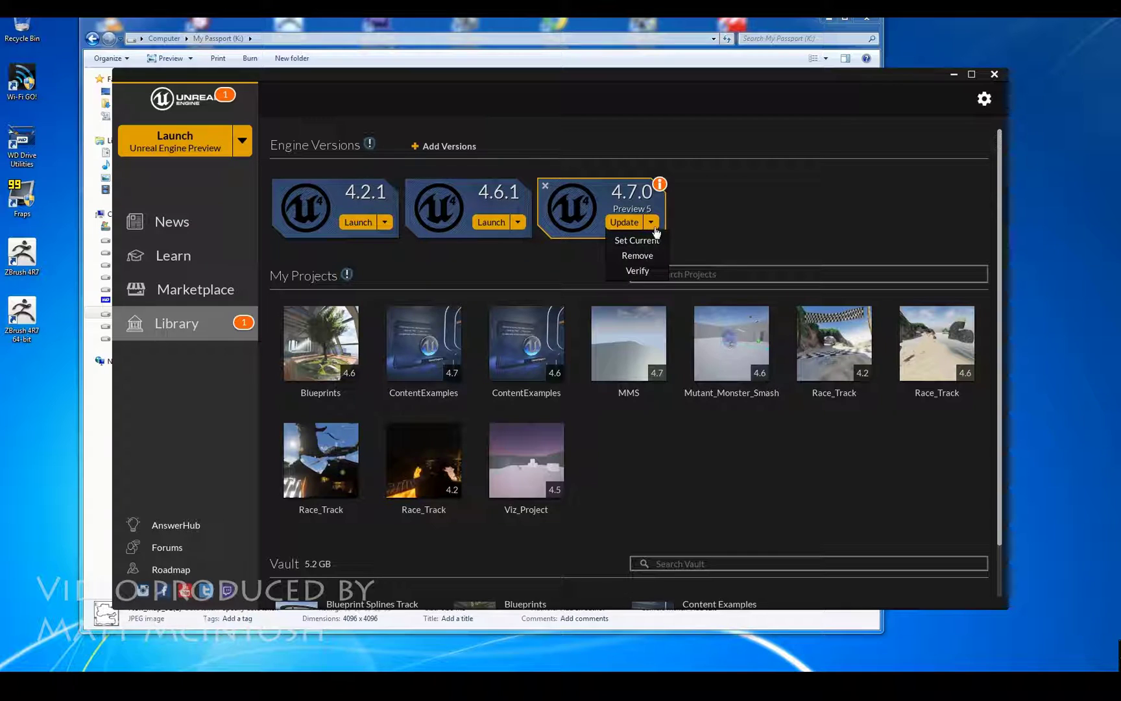
{"action": "left_click", "coordinate": [491, 223]}
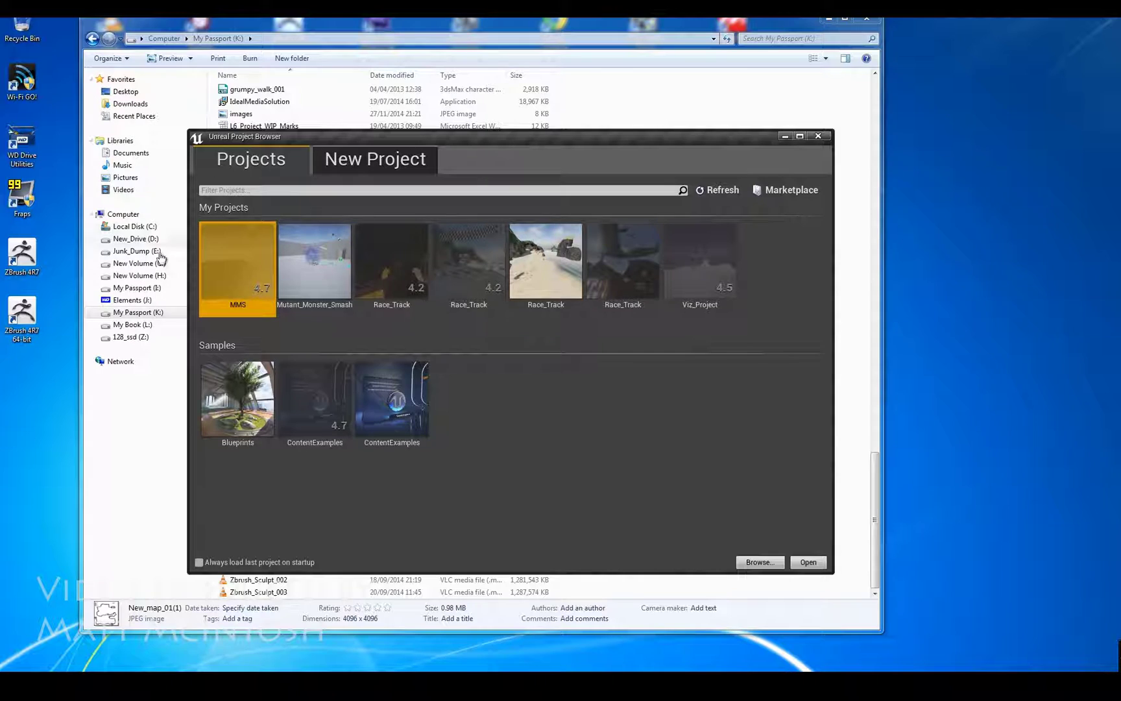
Create a new project named Rollin from the Blueprint Vehicle template, keeping Desktop / Console, Maximum Quality and With Starter Content
{"action": "left_click", "coordinate": [399, 164]}
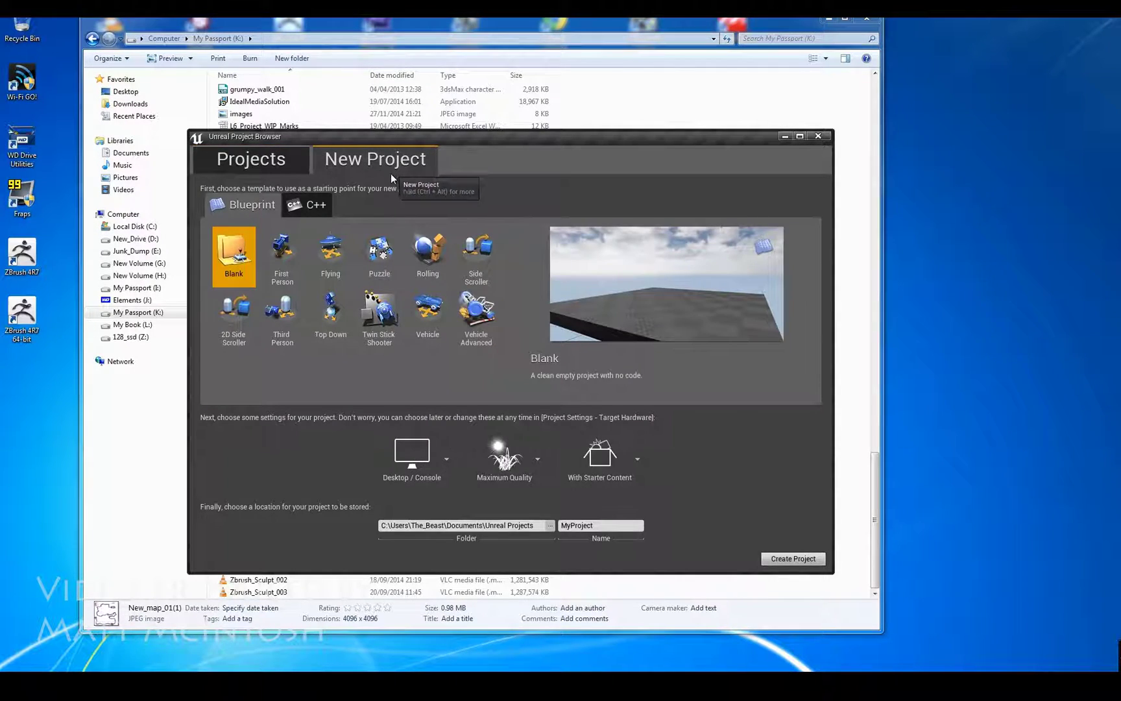
{"action": "left_click", "coordinate": [430, 315]}
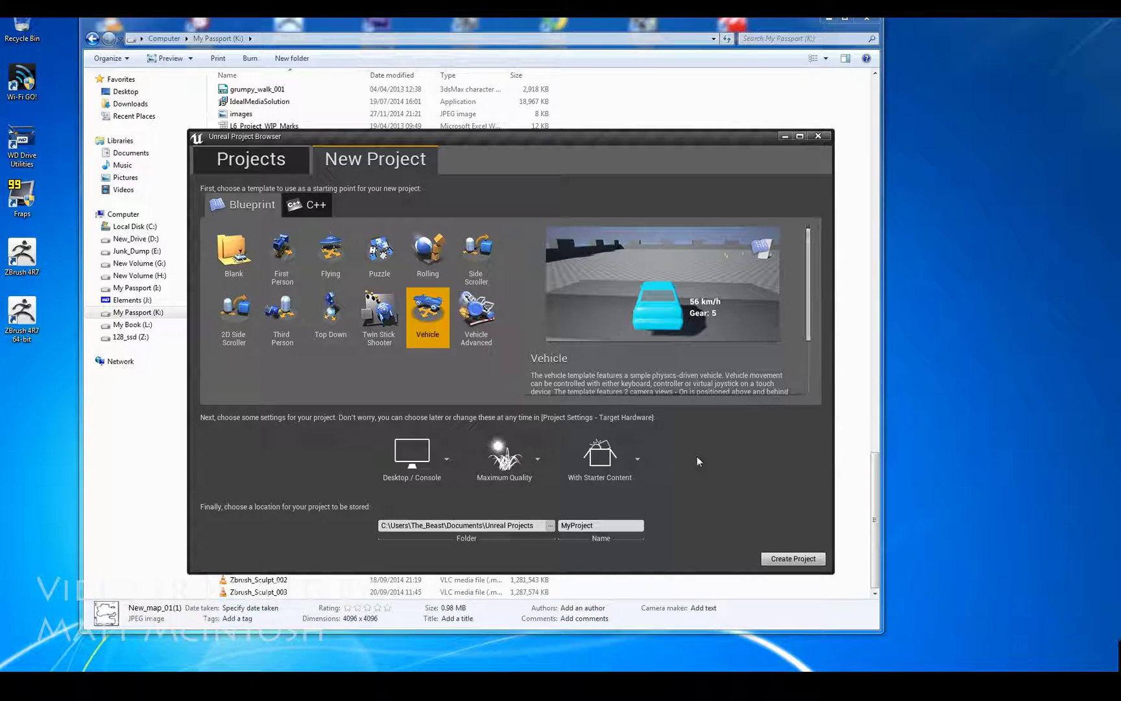
{"action": "left_click_drag", "start_coordinate": [584, 525], "coordinate": [559, 525]}
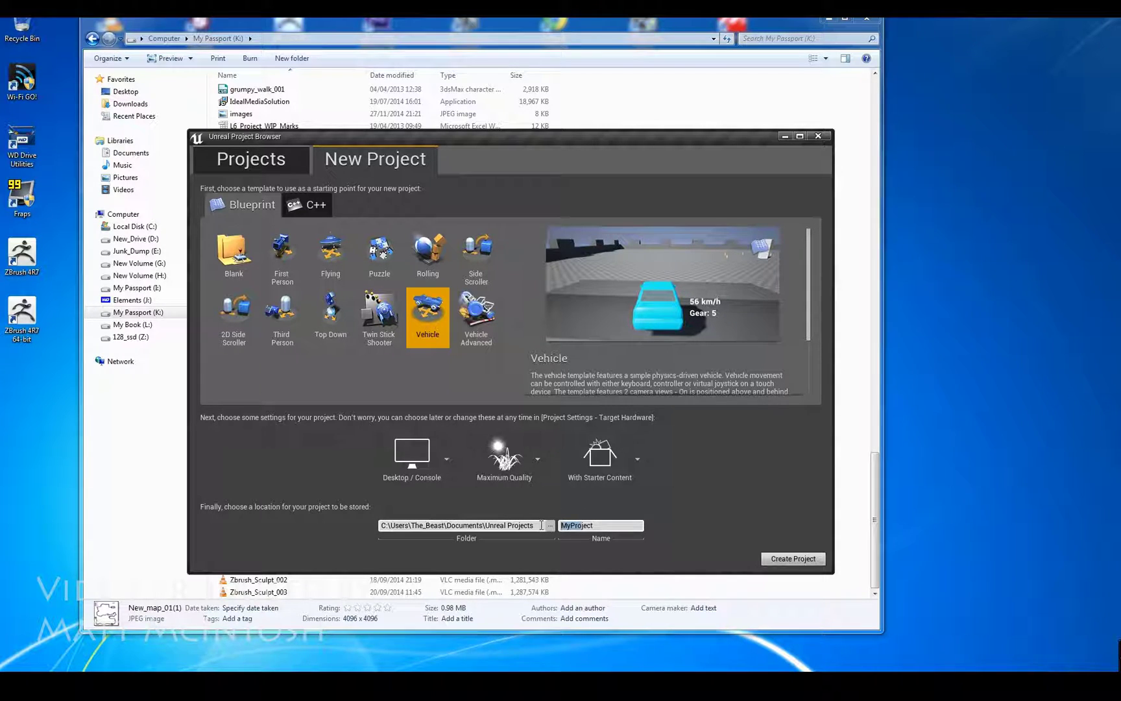
{"action": "key", "text": "BackSpace"}
{"action": "key", "text": "Delete"}
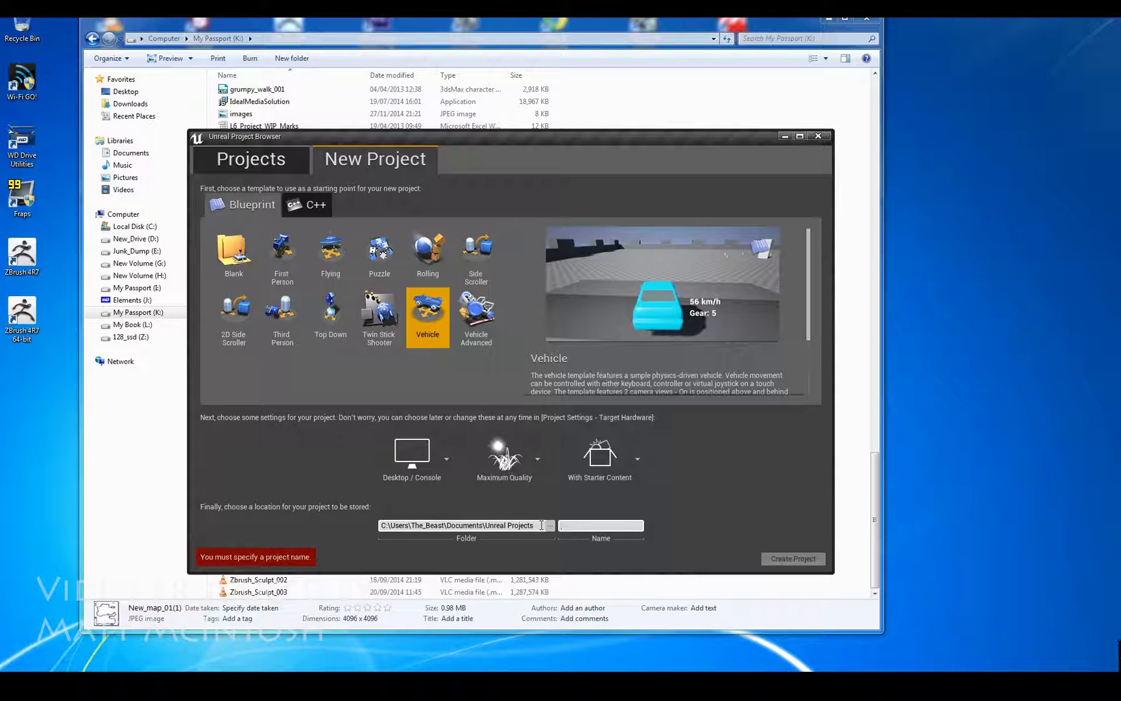
{"action": "type", "text": "Rollin"}
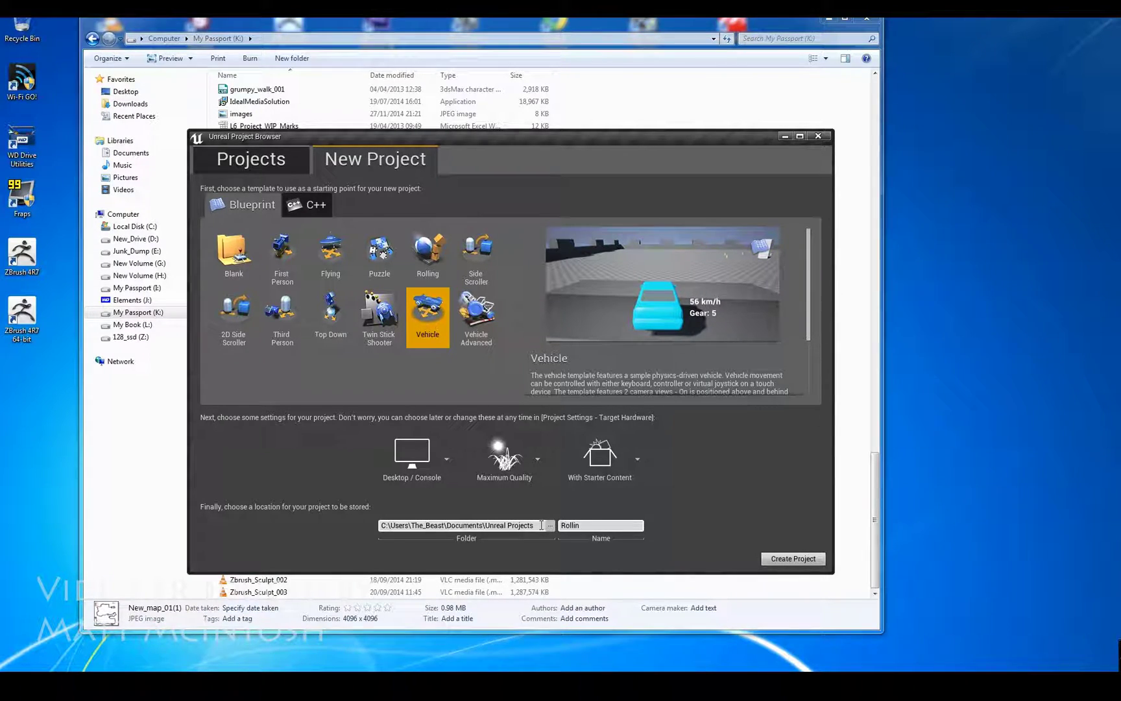
{"action": "left_click", "coordinate": [793, 558]}
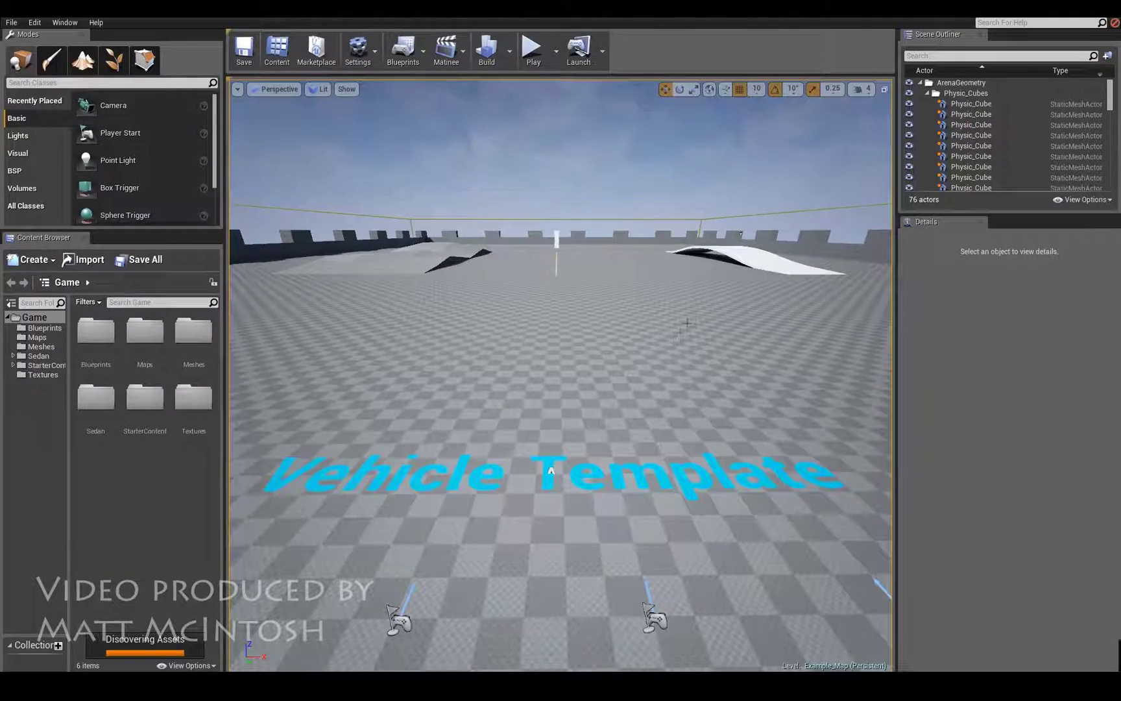
Play the example level, test-drive the template car with some right turns, and stop the session
{"action": "left_click", "coordinate": [538, 62]}
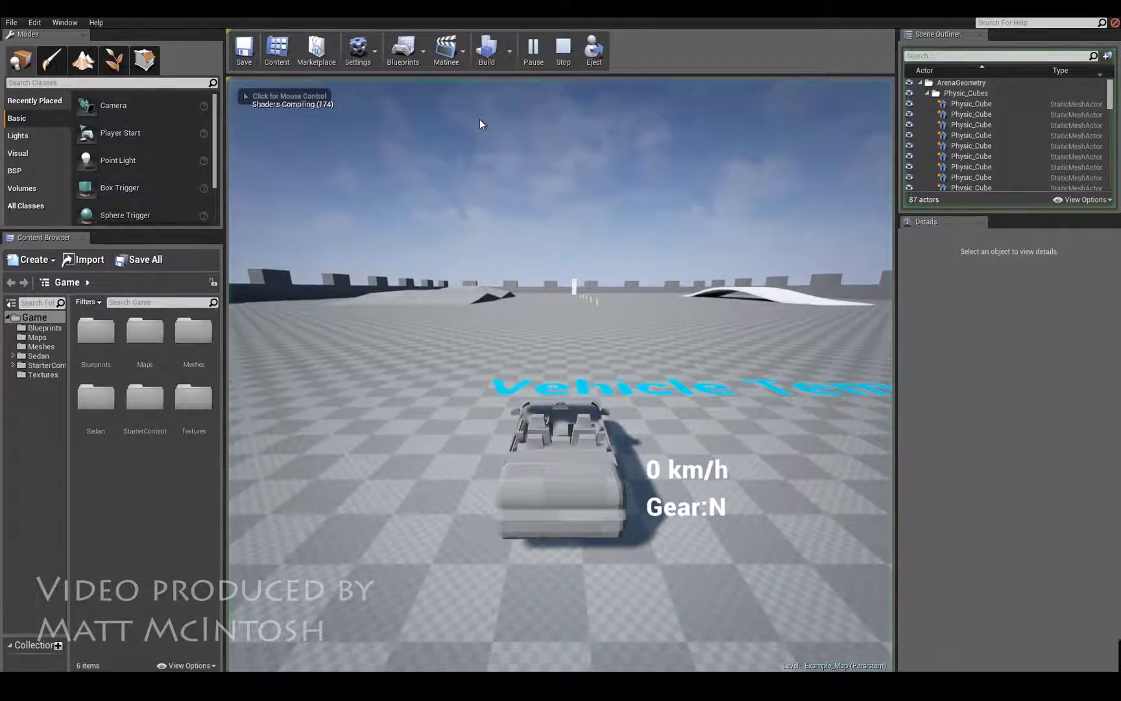
{"action": "key", "text": "w"}
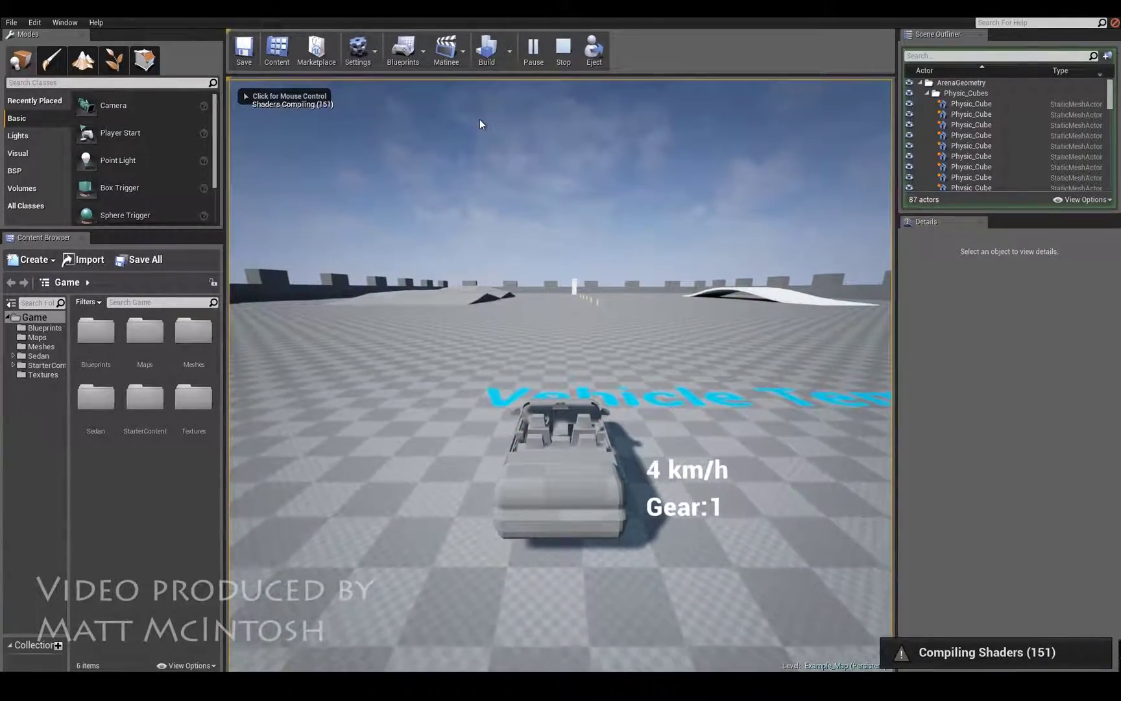
{"action": "key", "text": "d"}
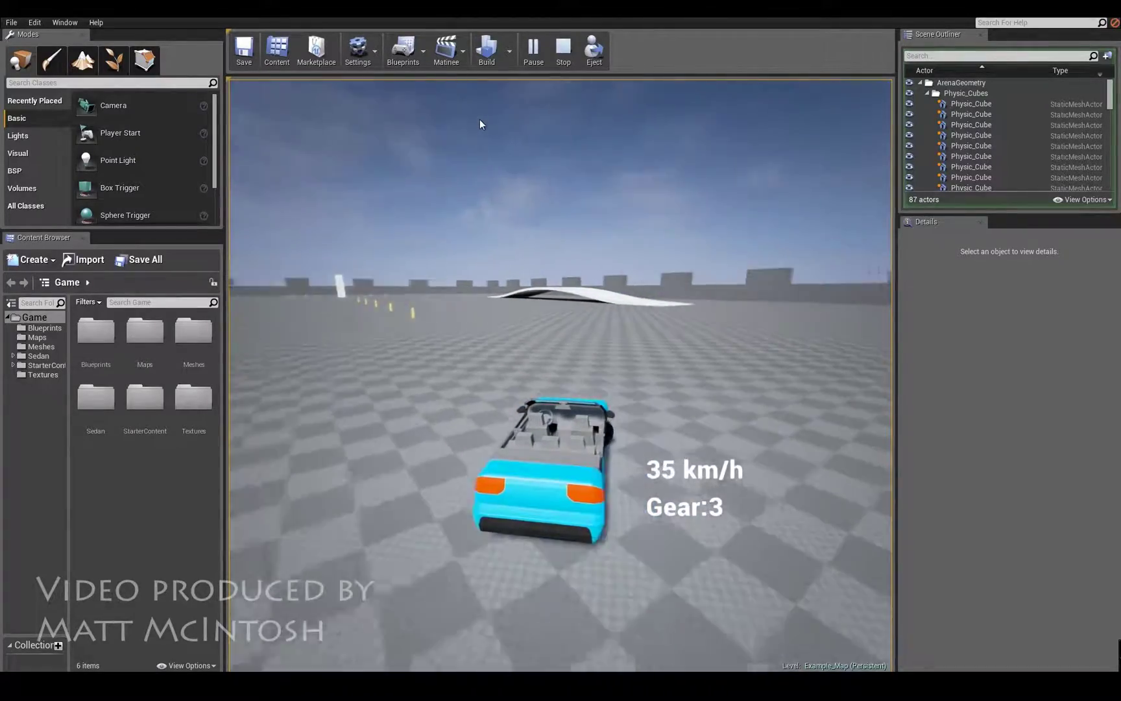
{"action": "key", "text": "d"}
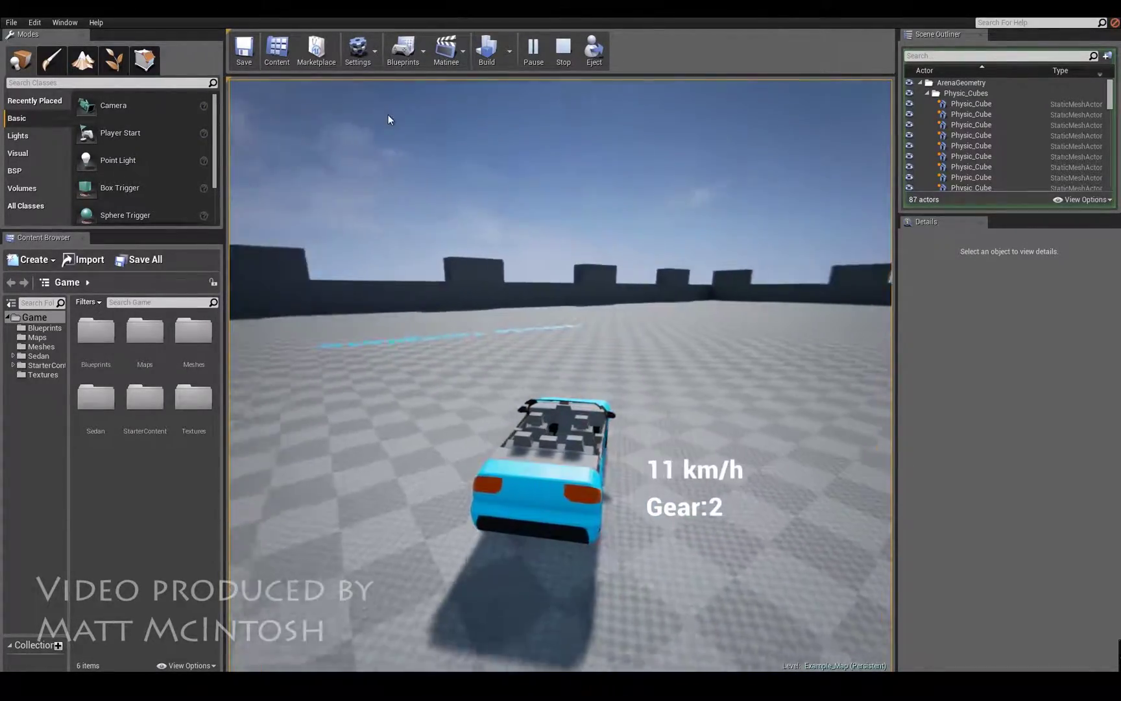
{"action": "left_click", "coordinate": [562, 52]}
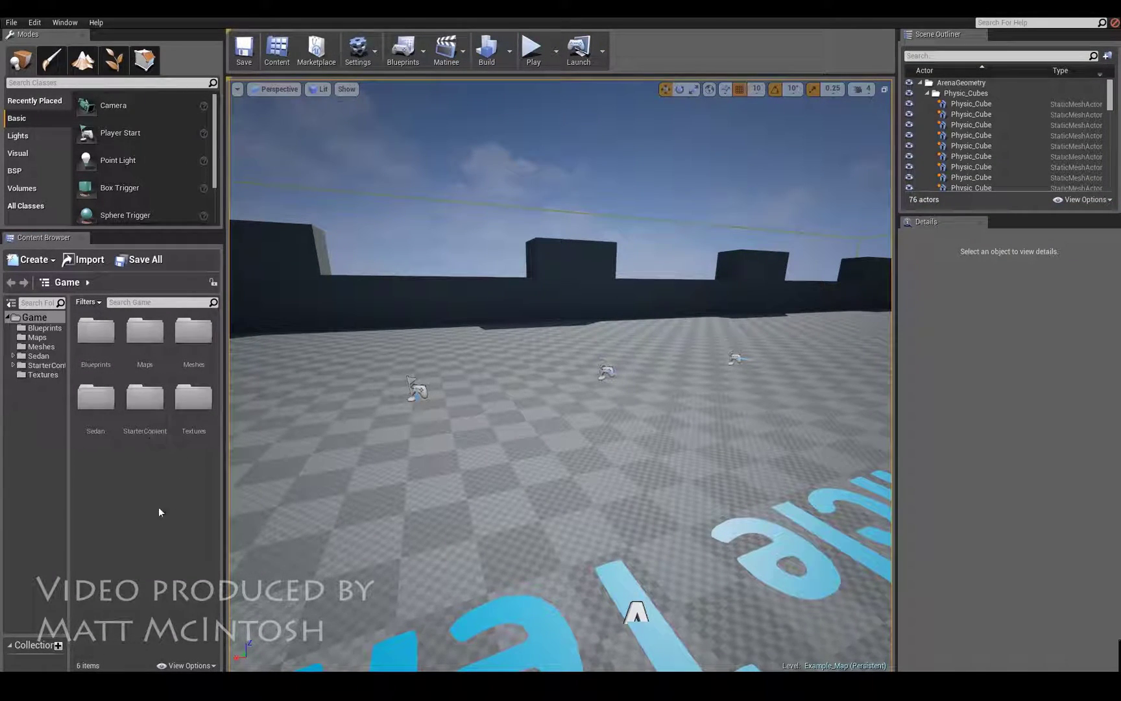
Import Test_Track.FBX from the Junk_Dump (E:) drive into the Game folder with the default FBX import options
{"action": "right_click", "coordinate": [132, 476]}
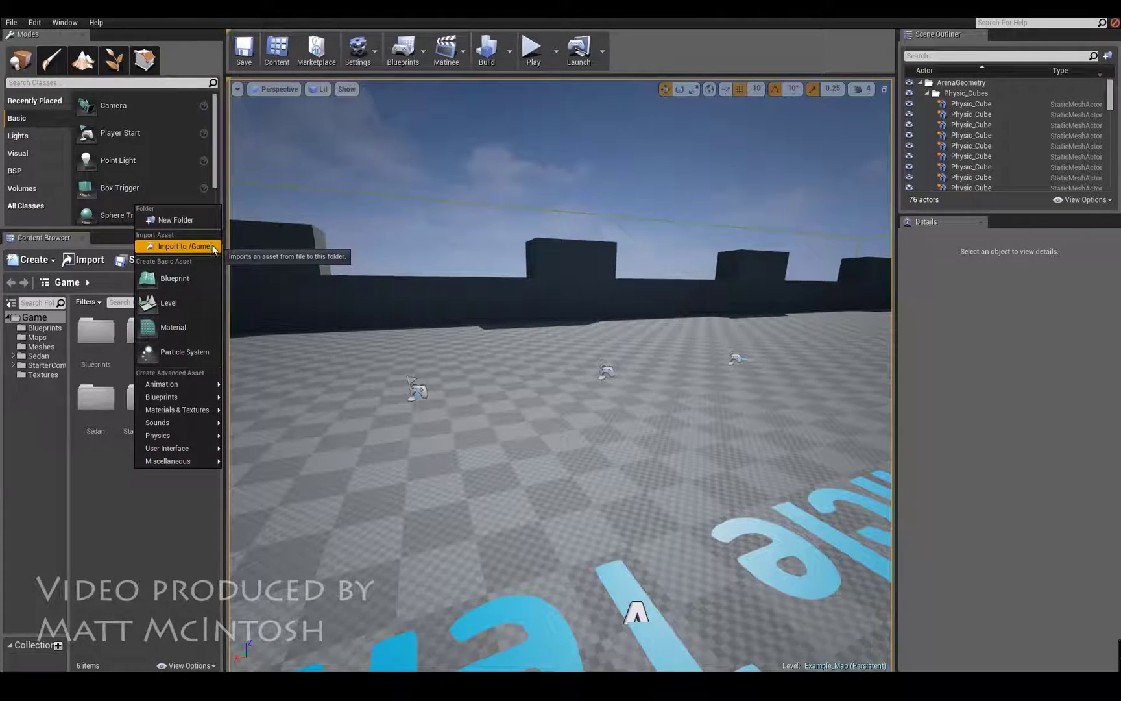
{"action": "left_click", "coordinate": [192, 246]}
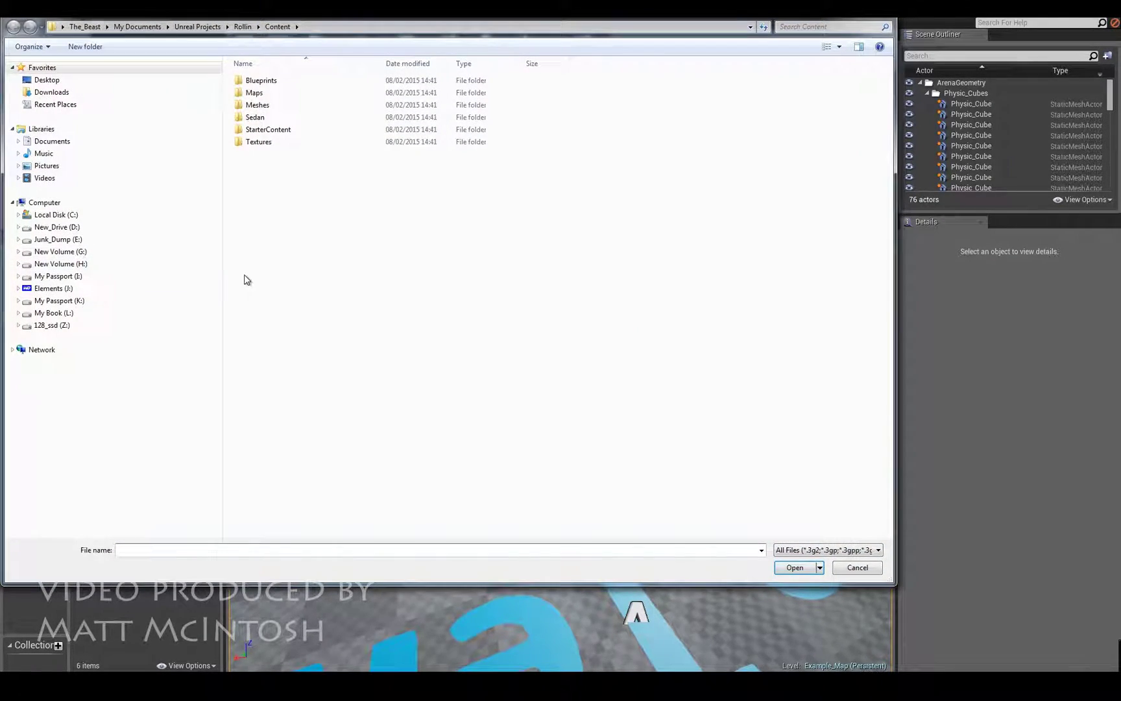
{"action": "left_click", "coordinate": [58, 240]}
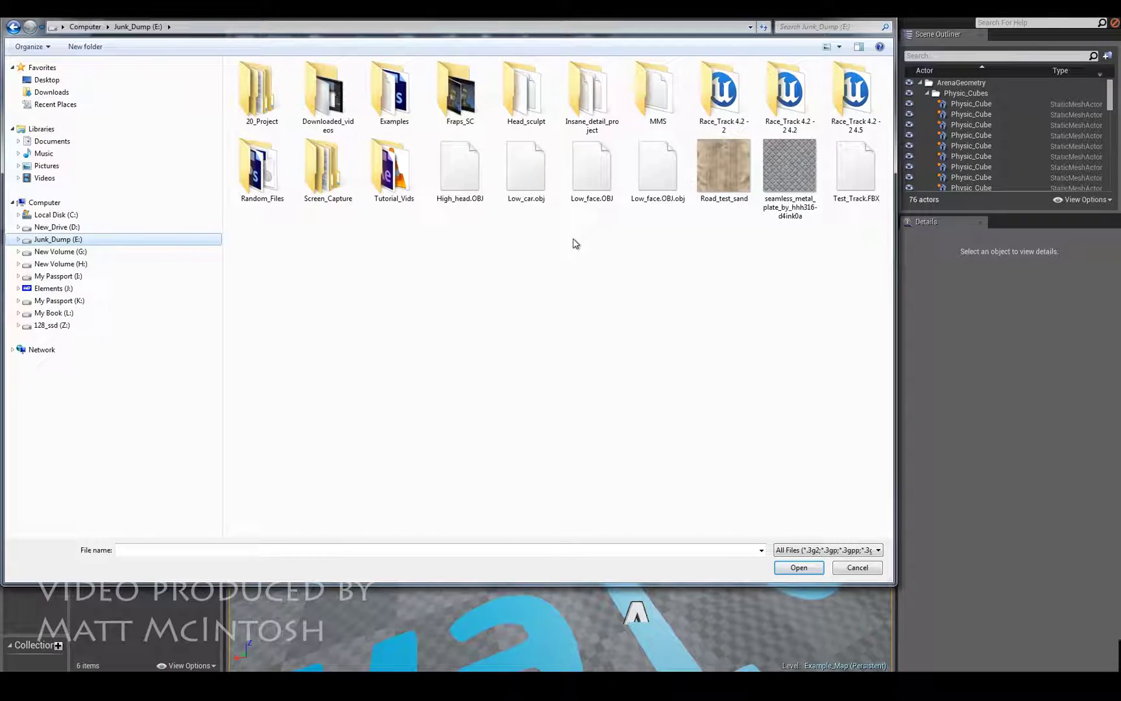
{"action": "left_click", "coordinate": [847, 185]}
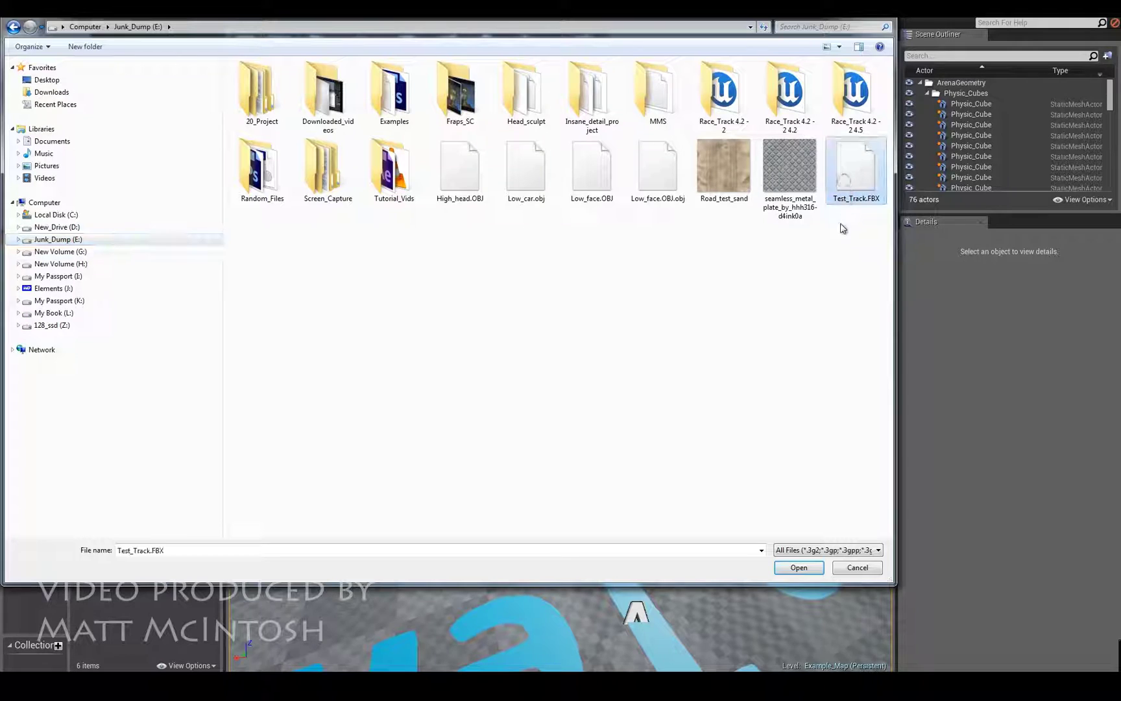
{"action": "left_click", "coordinate": [797, 567]}
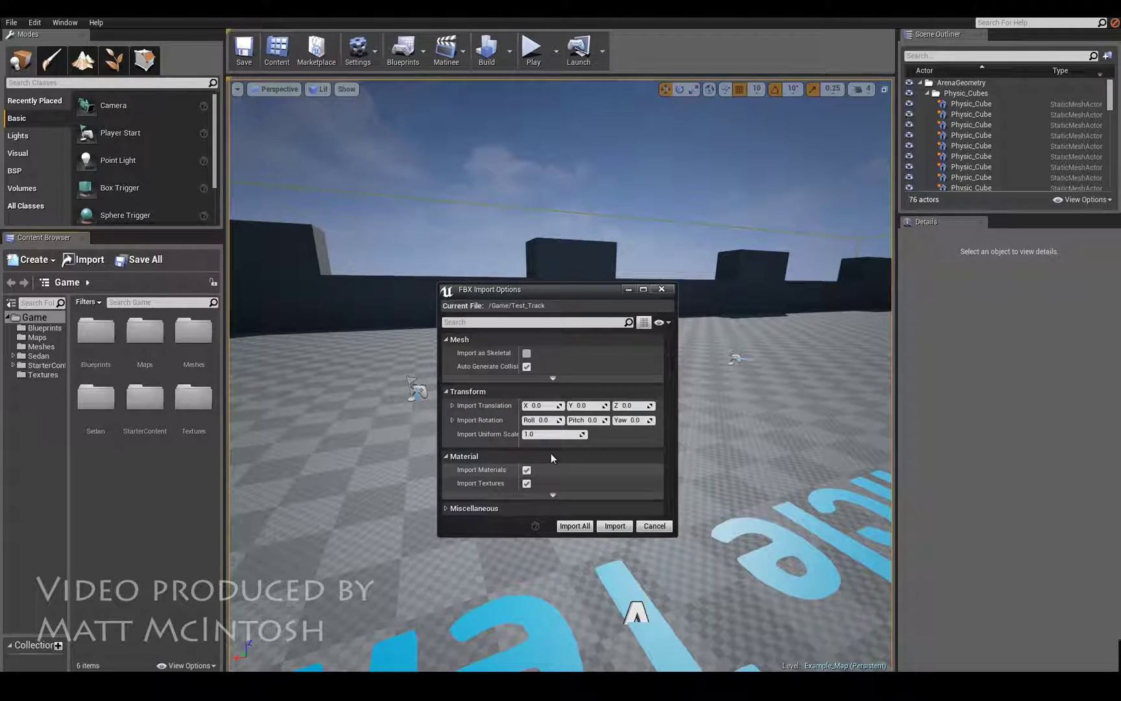
{"action": "left_click", "coordinate": [615, 527]}
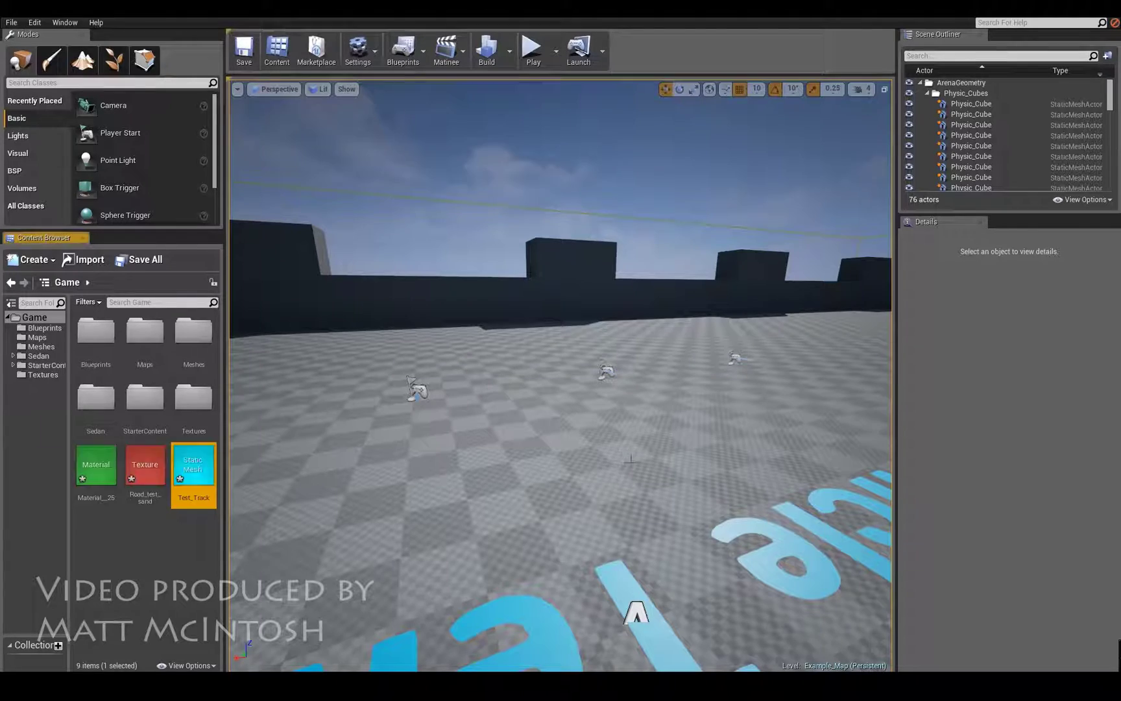
Open the Test_Track static mesh and examine its generated collision hull from several angles and distances
{"action": "double_click", "coordinate": [197, 471]}
{"action": "right_click_drag", "start_coordinate": [621, 345], "coordinate": [514, 341]}
{"action": "scroll", "coordinate": [514, 342], "scroll_direction": "down", "scroll_amount": 8}
{"action": "scroll", "coordinate": [505, 353], "scroll_direction": "down", "scroll_amount": 10}
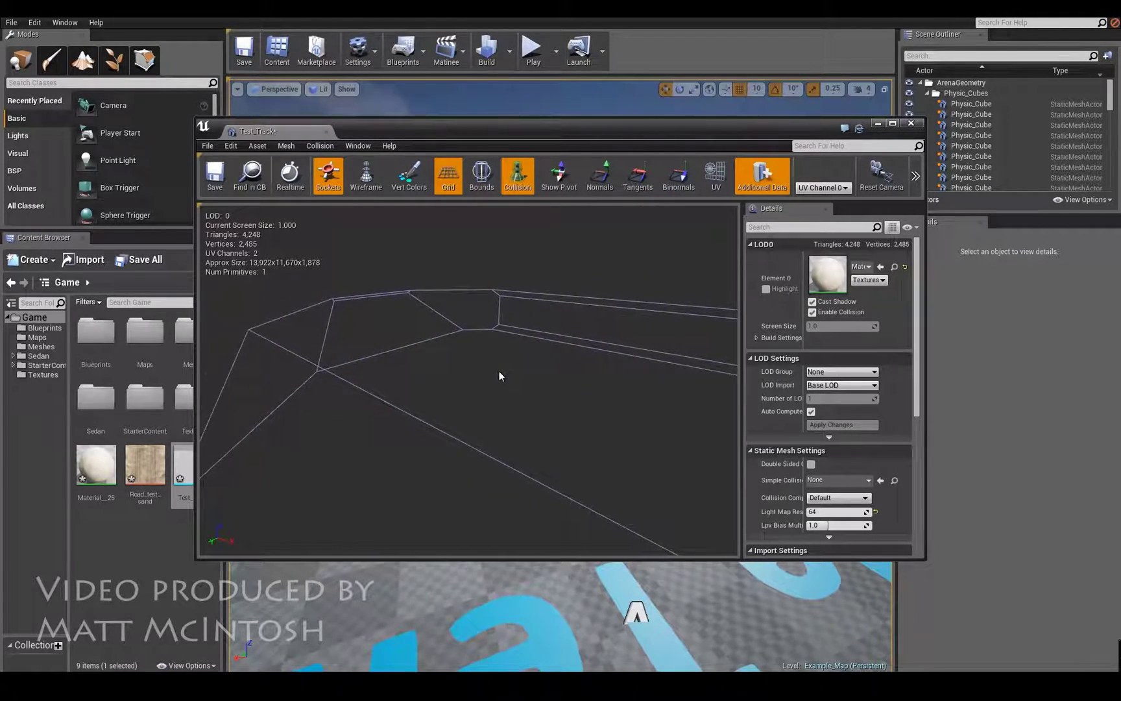
{"action": "scroll", "coordinate": [477, 416], "scroll_direction": "down", "scroll_amount": 8}
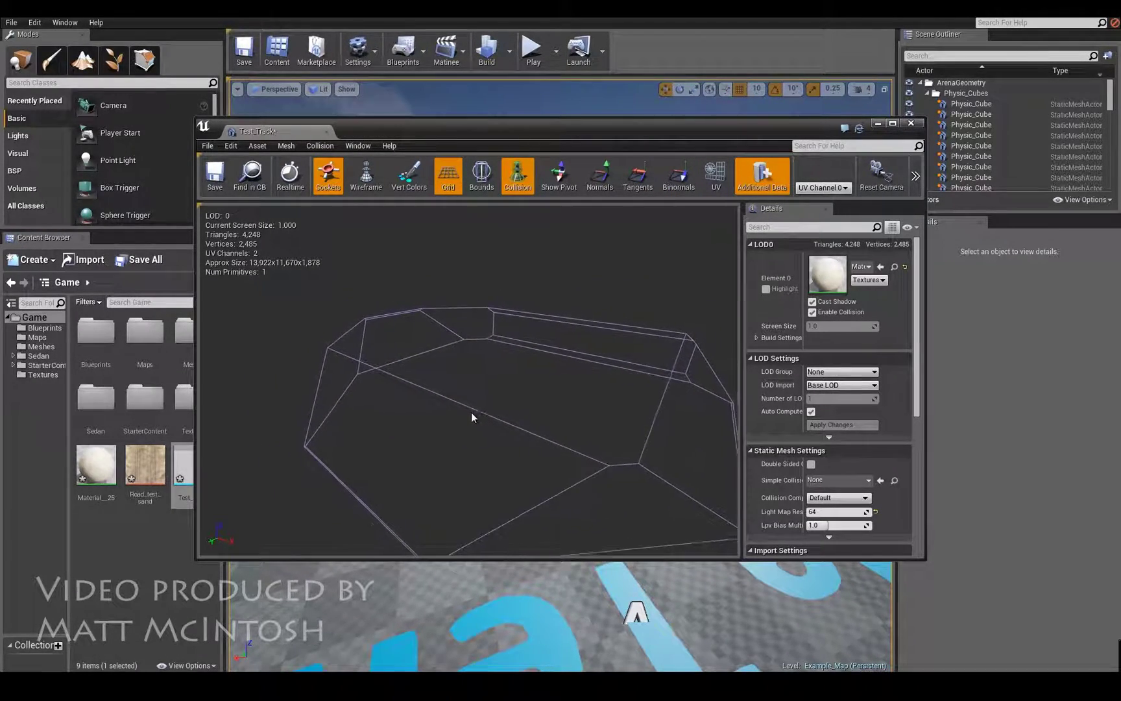
{"action": "right_click_drag", "start_coordinate": [470, 431], "coordinate": [532, 389]}
{"action": "middle_click_drag", "start_coordinate": [477, 428], "coordinate": [514, 595]}
{"action": "left_click_drag", "start_coordinate": [515, 596], "coordinate": [624, 428]}
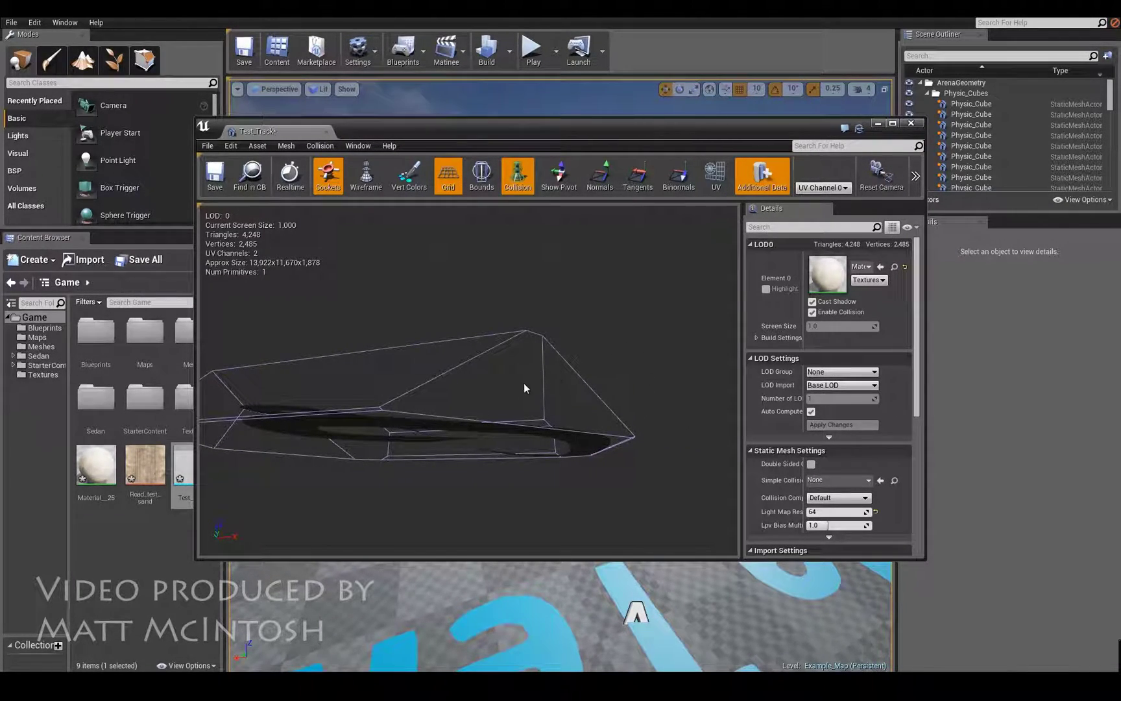
{"action": "left_click_drag", "start_coordinate": [409, 418], "coordinate": [523, 409]}
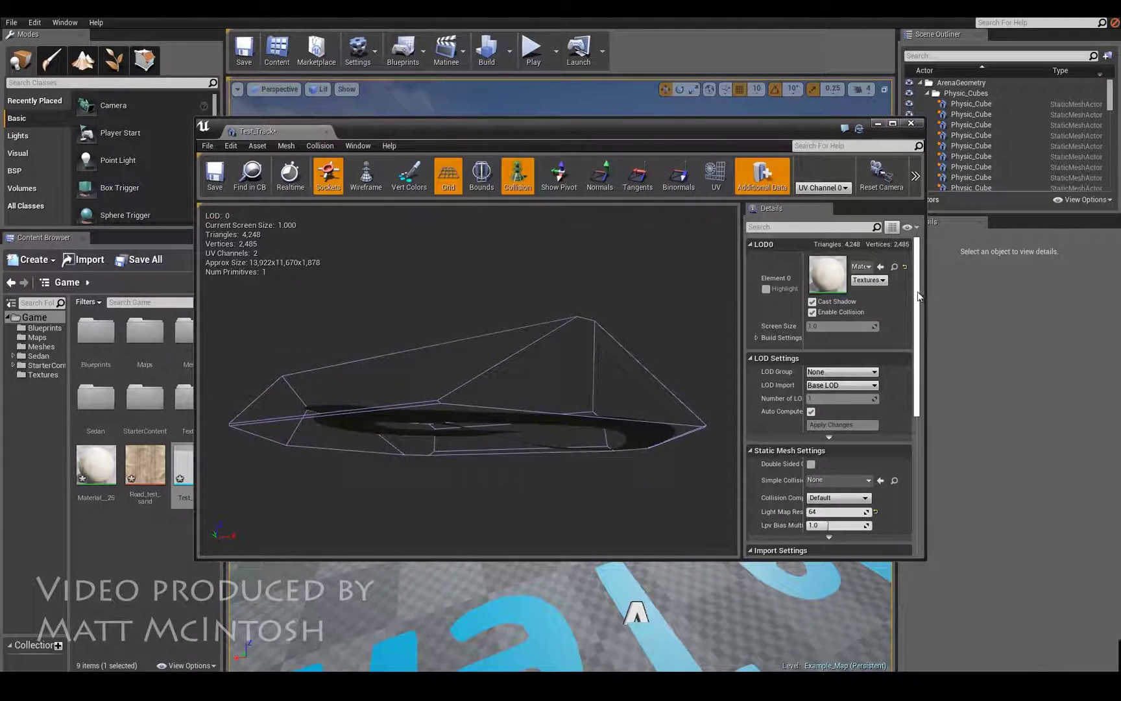
Review the track mesh's detail settings and the available simplified collision types
{"action": "scroll", "coordinate": [919, 293], "scroll_direction": "down", "scroll_amount": 5}
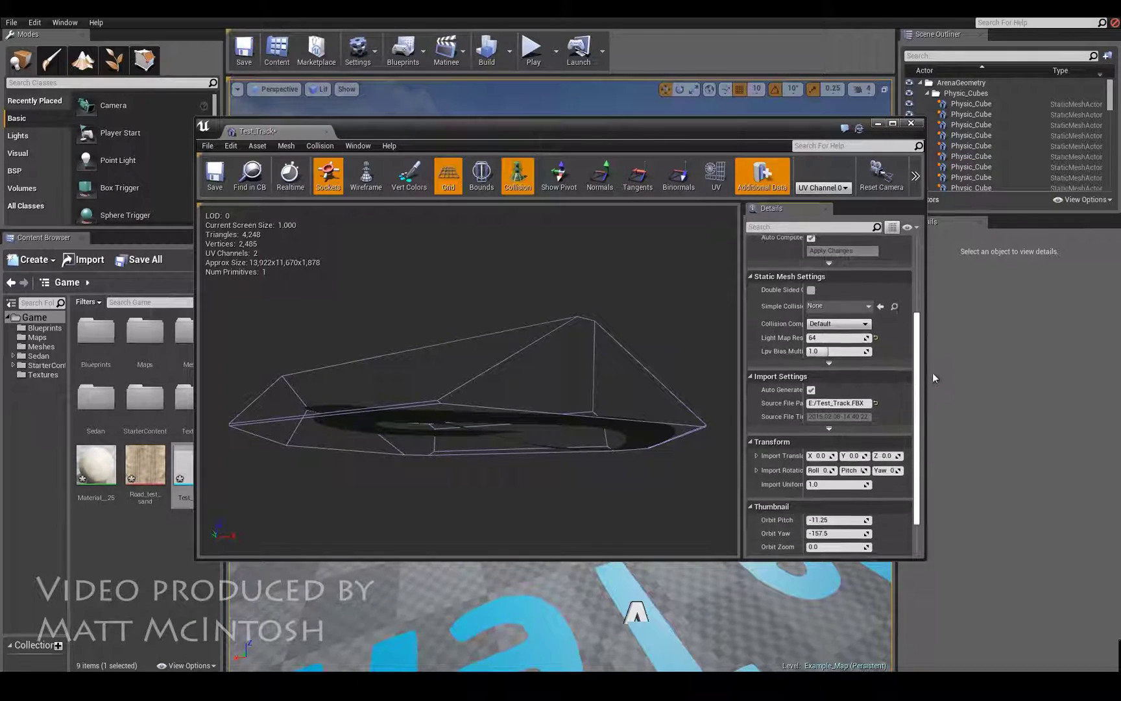
{"action": "left_click", "coordinate": [326, 146]}
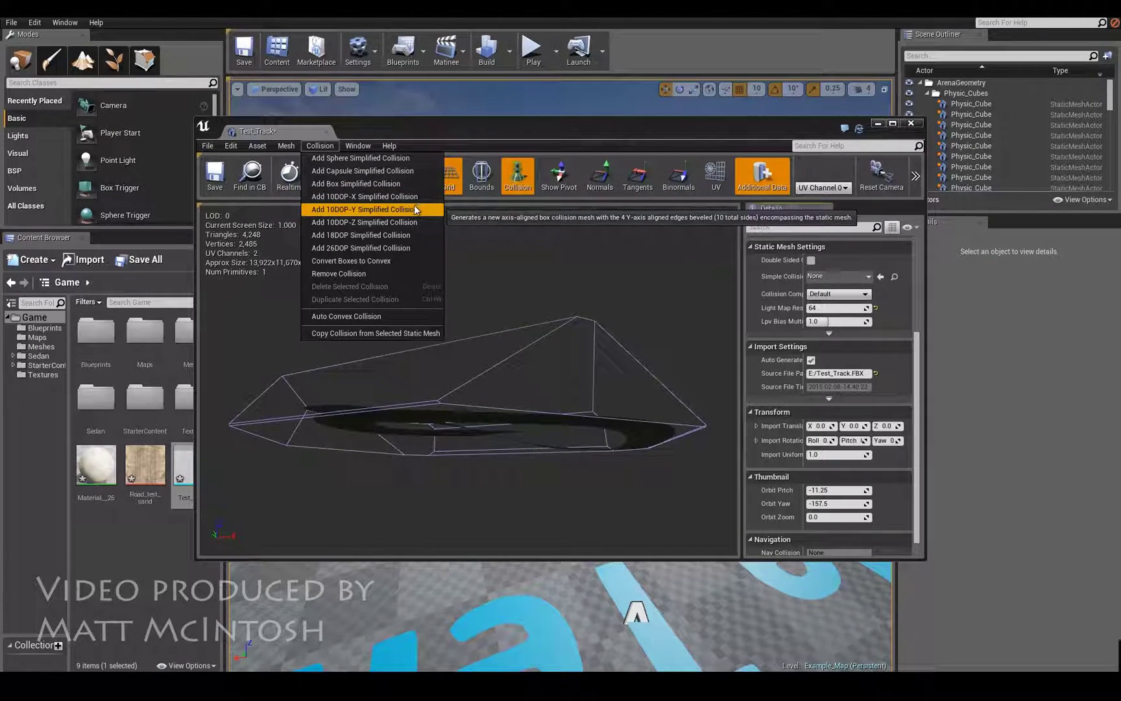
{"action": "left_click", "coordinate": [920, 356]}
{"action": "scroll", "coordinate": [920, 402], "scroll_direction": "up", "scroll_amount": 2}
{"action": "scroll", "coordinate": [926, 448], "scroll_direction": "down", "scroll_amount": 2}
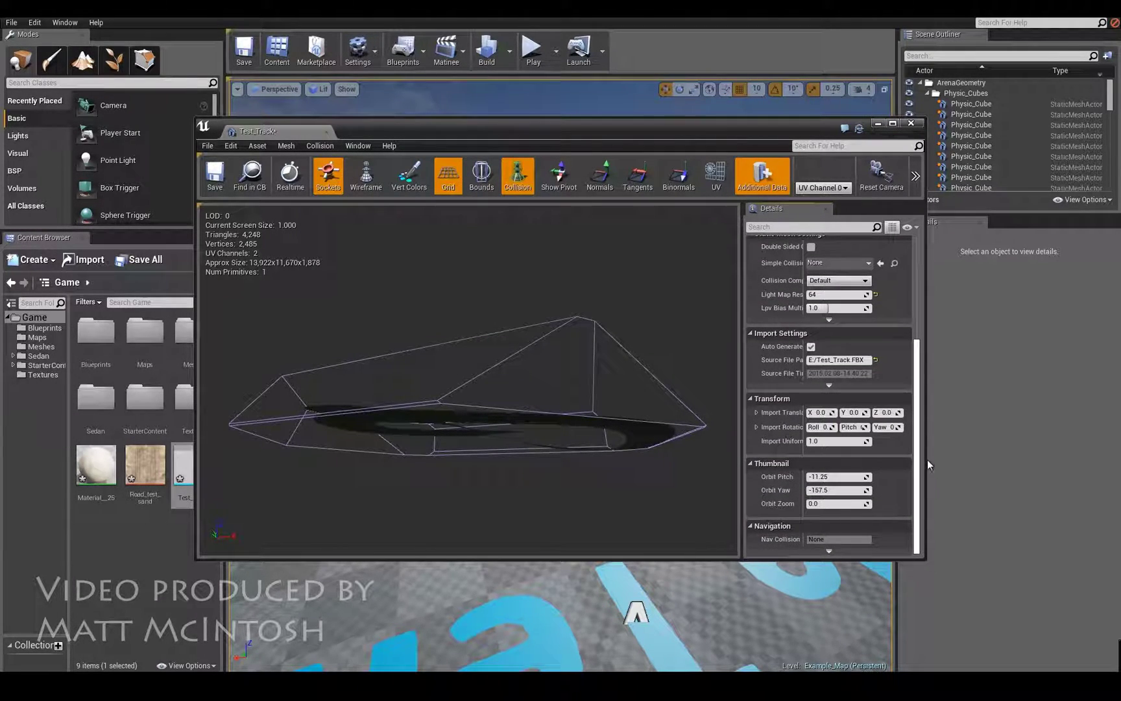
{"action": "scroll", "coordinate": [928, 458], "scroll_direction": "up", "scroll_amount": 4}
{"action": "scroll", "coordinate": [925, 369], "scroll_direction": "up", "scroll_amount": 3}
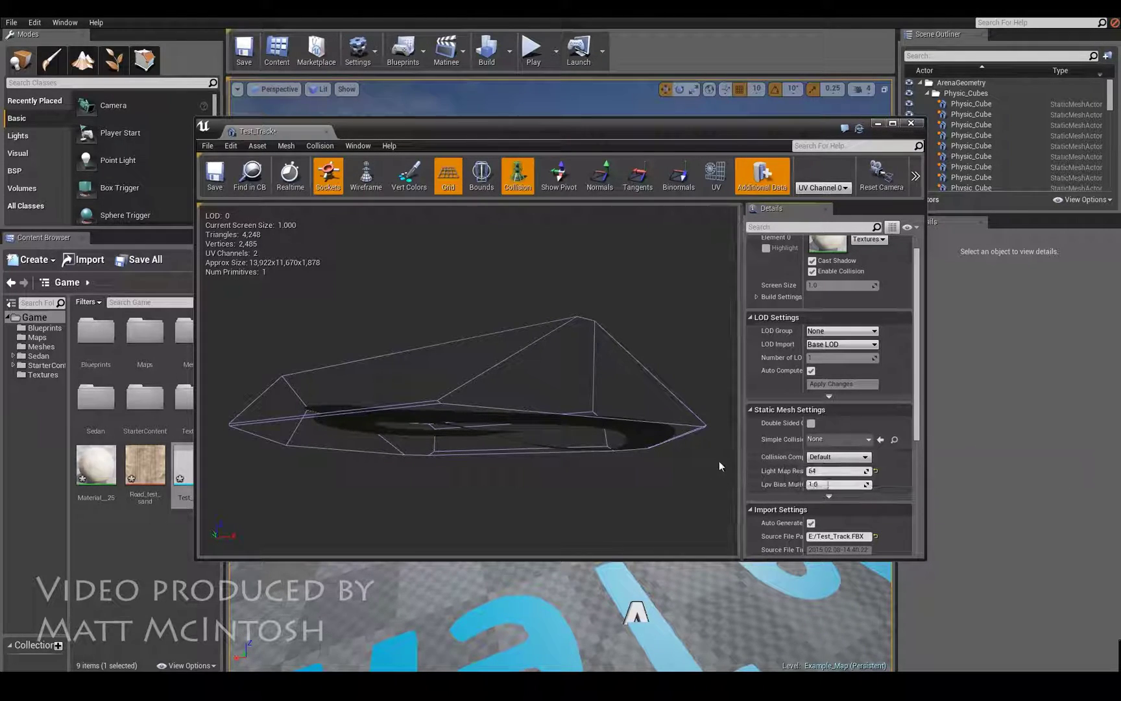
Widen the mesh's details area and set its Collision Complexity to Use Complex Collision As Simple
{"action": "right_click_drag", "start_coordinate": [715, 453], "coordinate": [728, 453]}
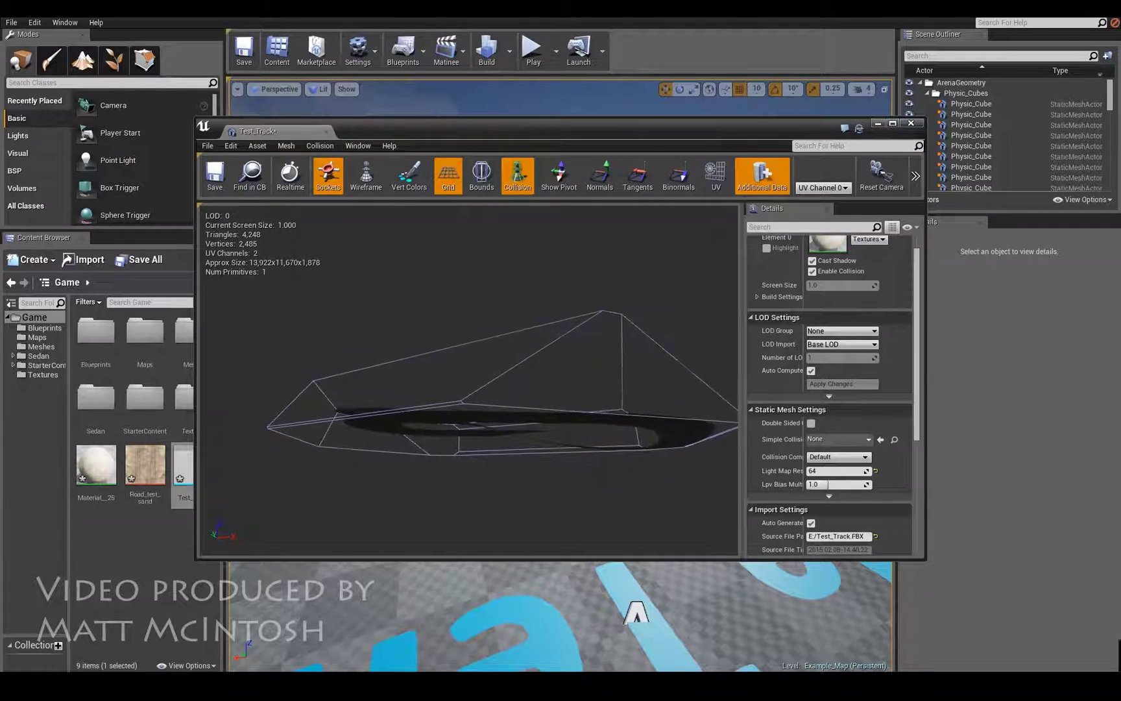
{"action": "left_click_drag", "start_coordinate": [741, 450], "coordinate": [637, 451]}
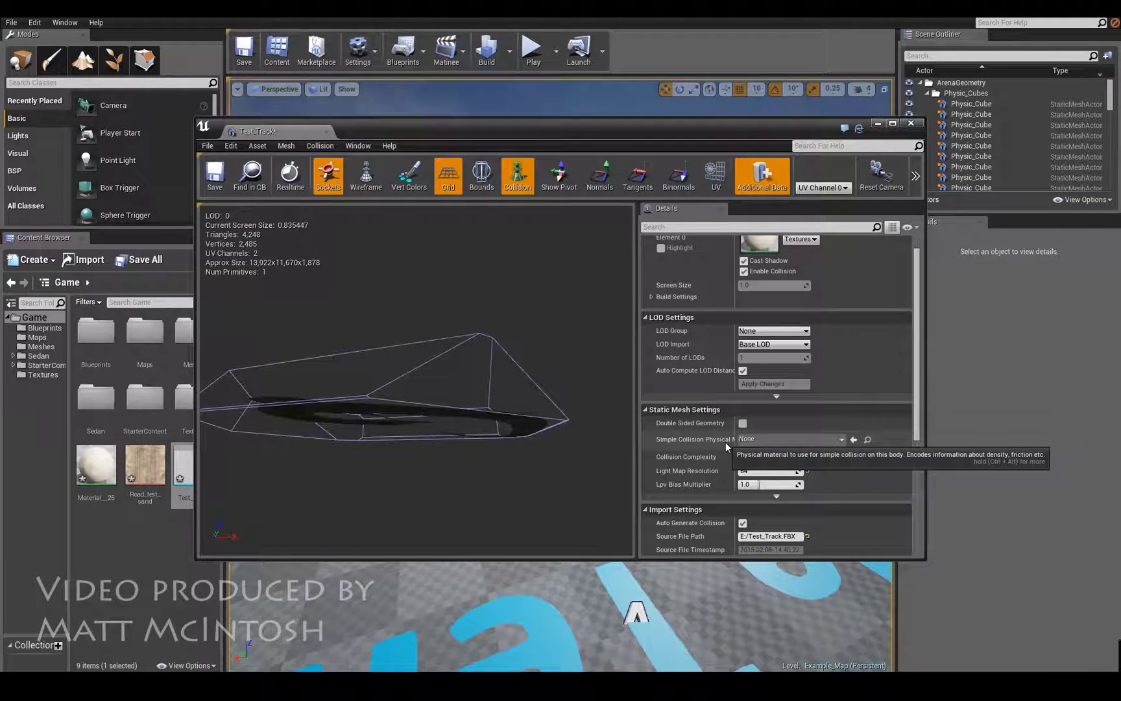
{"action": "left_click", "coordinate": [831, 440]}
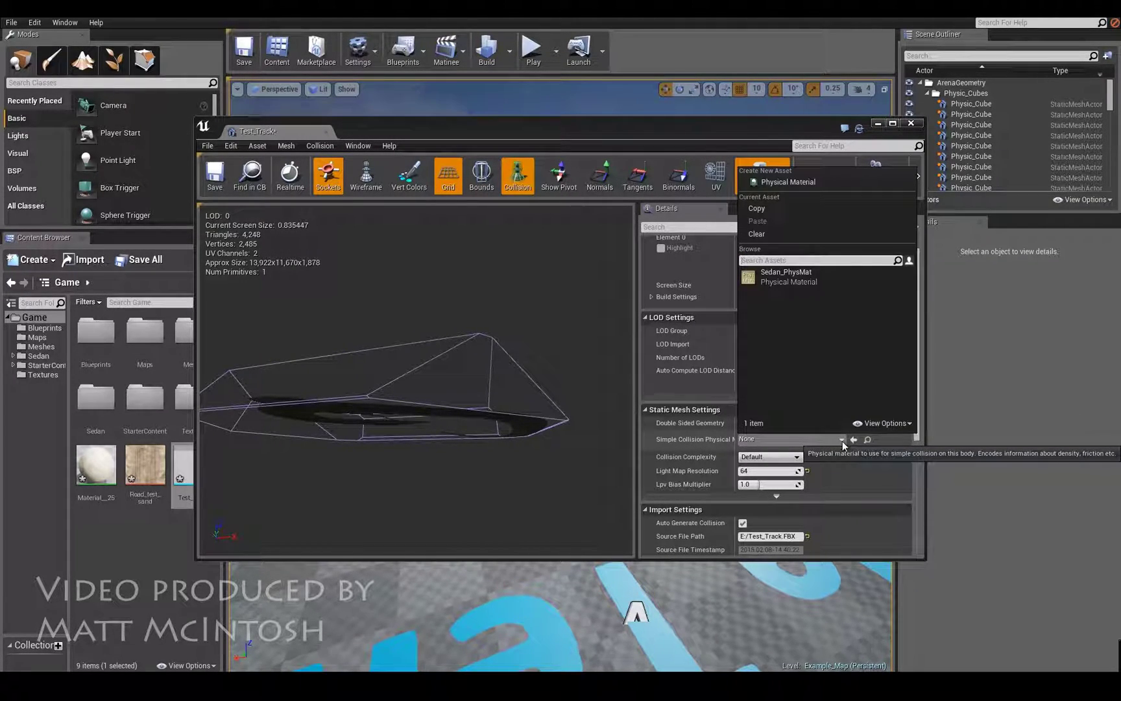
{"action": "left_click", "coordinate": [859, 458]}
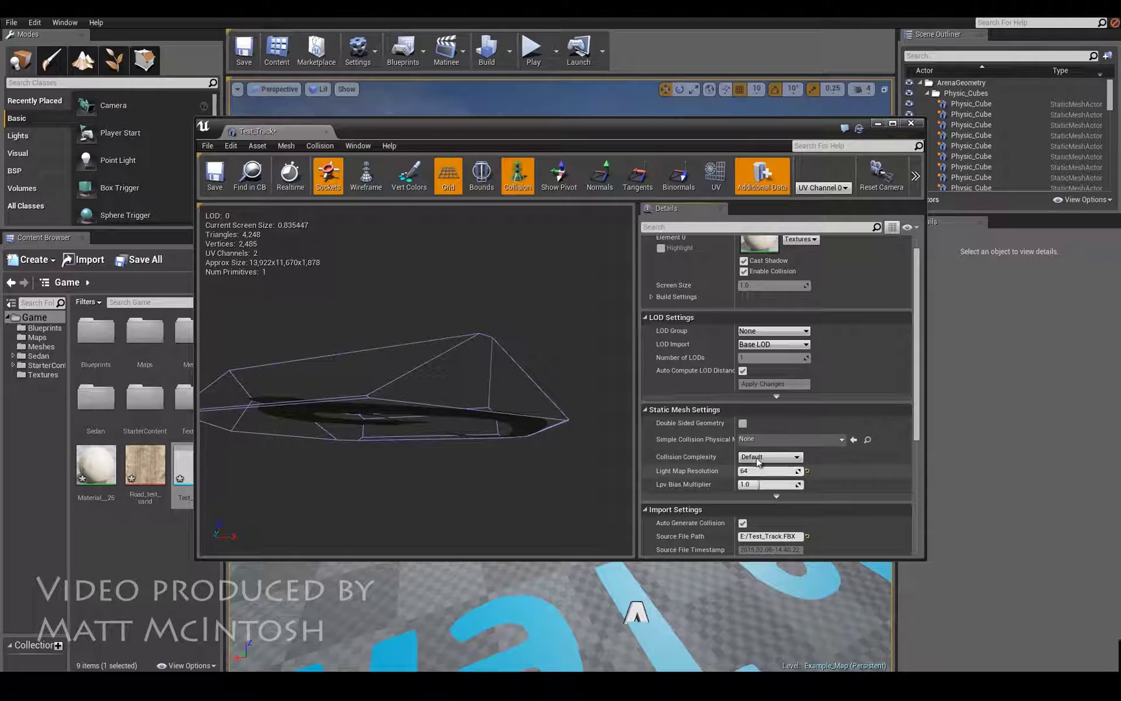
{"action": "left_click", "coordinate": [793, 458]}
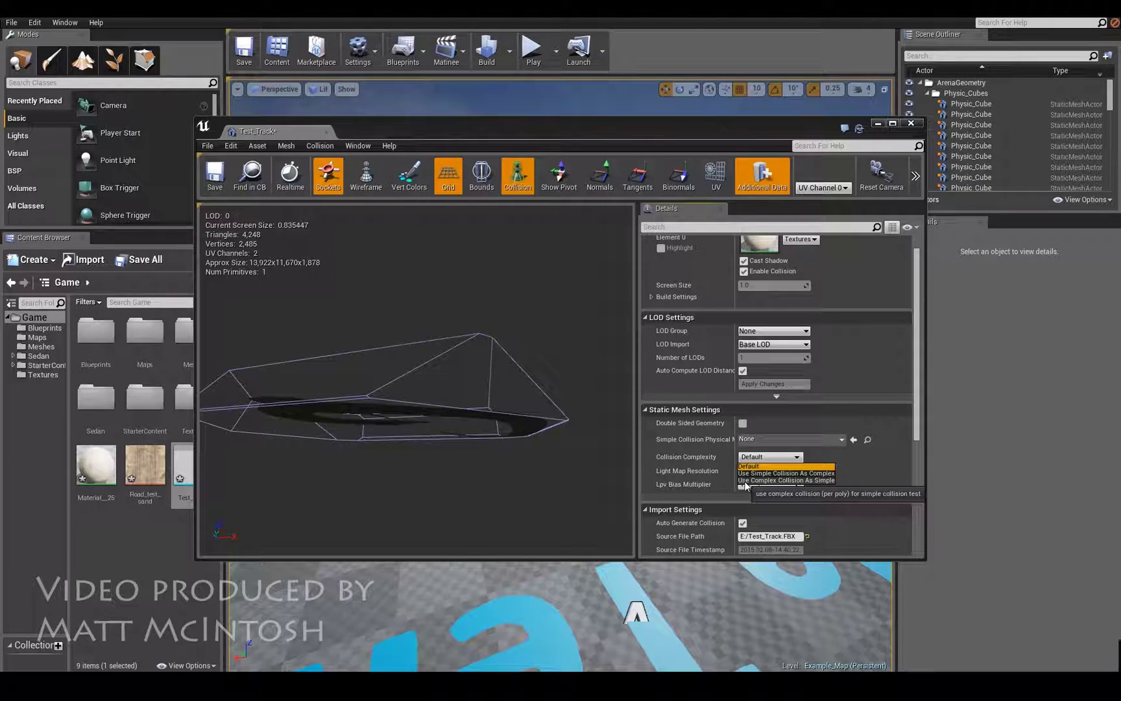
{"action": "left_click", "coordinate": [815, 480]}
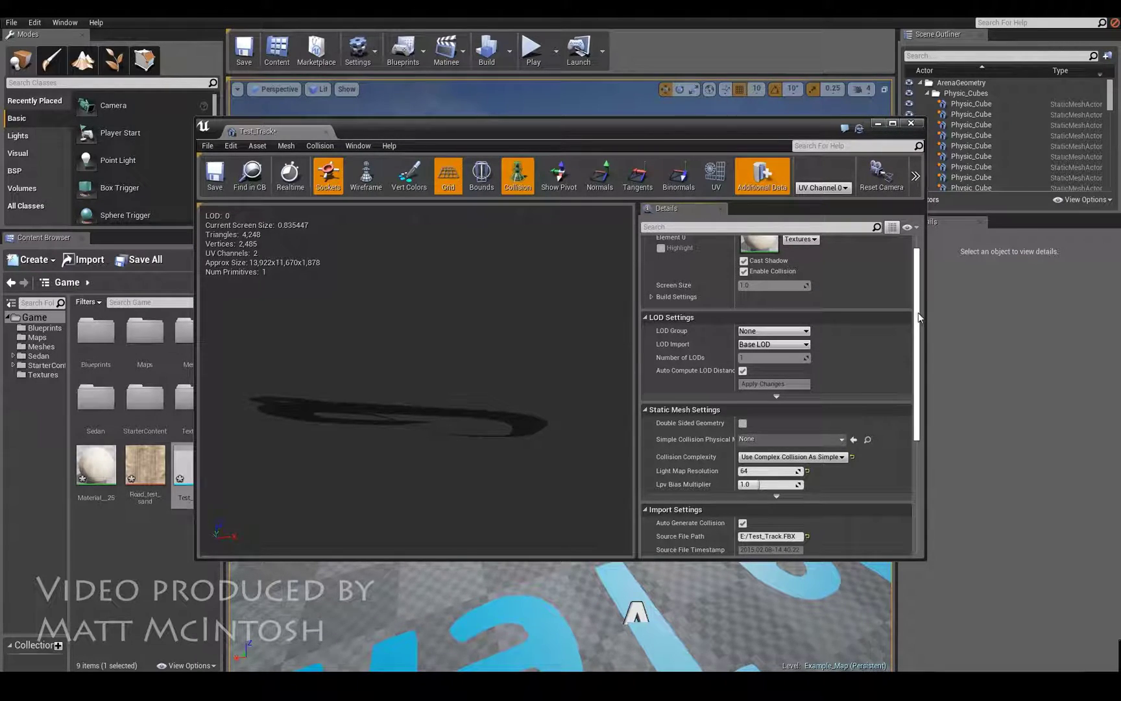
{"action": "scroll", "coordinate": [763, 276], "scroll_direction": "up", "scroll_amount": 2}
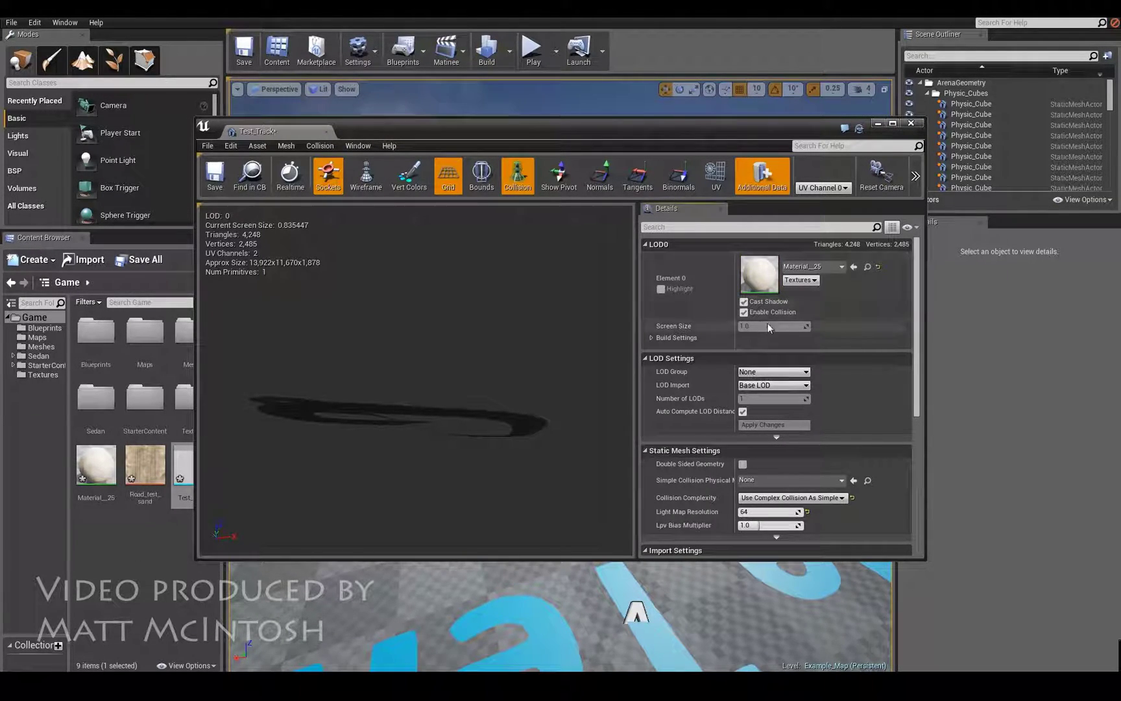
Save the Test_Track mesh and place it in the level at about X -1240, Y 10220, Z 130
{"action": "left_click", "coordinate": [208, 184]}
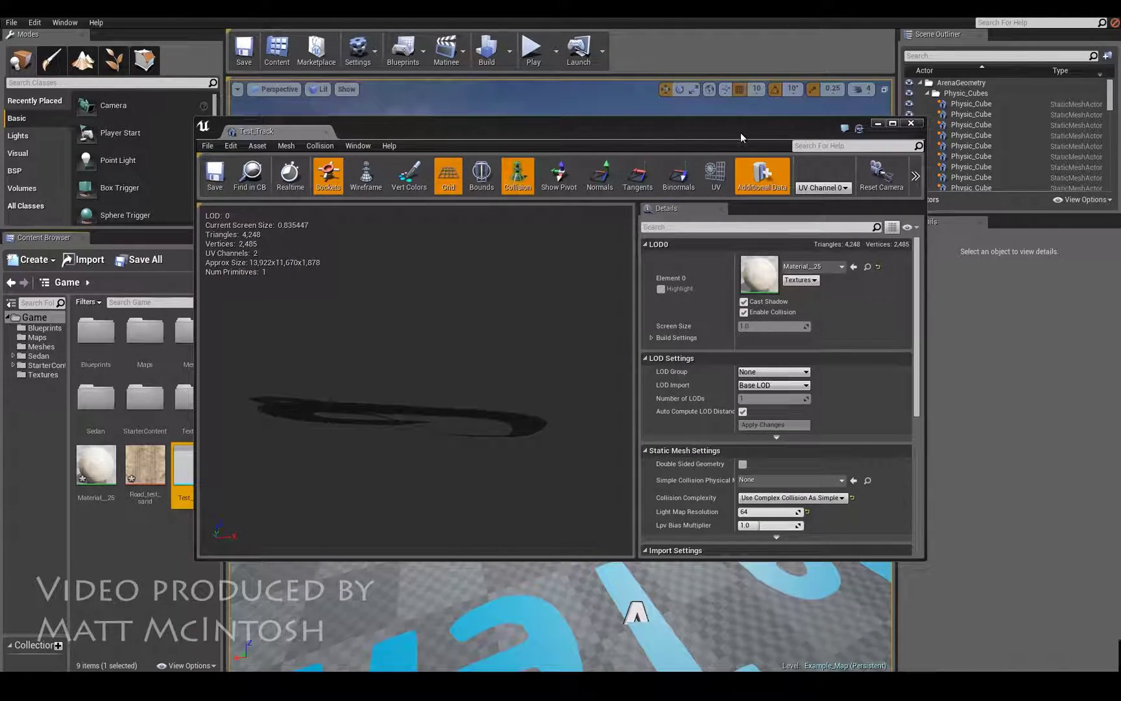
{"action": "left_click", "coordinate": [878, 122]}
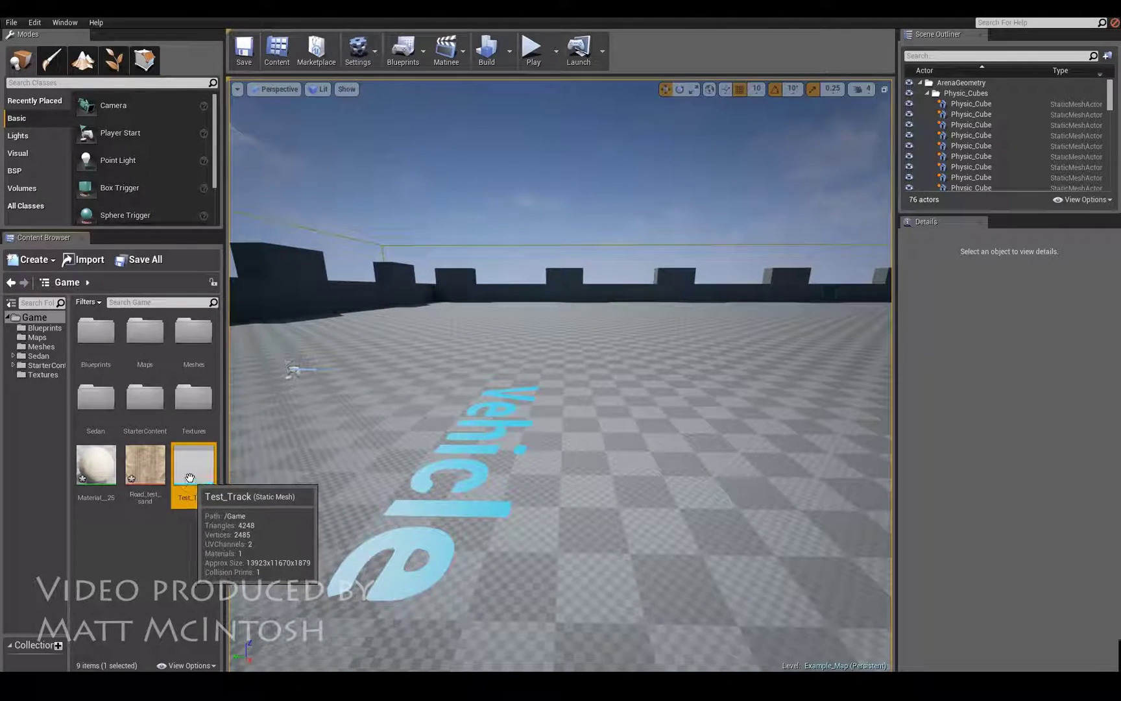
{"action": "left_click_drag", "start_coordinate": [205, 481], "coordinate": [615, 374]}
{"action": "right_click_drag", "start_coordinate": [615, 374], "coordinate": [649, 340]}
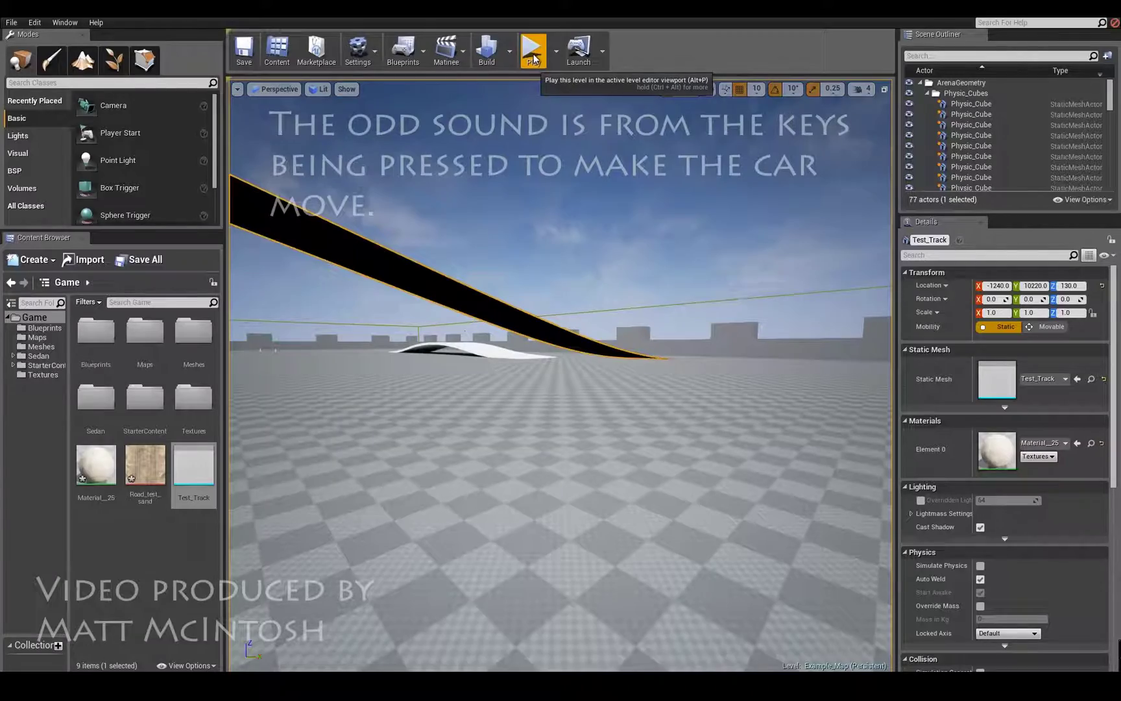
Play the level and drive the car around the arena to check the placed track, then end the session
{"action": "left_click", "coordinate": [532, 57]}
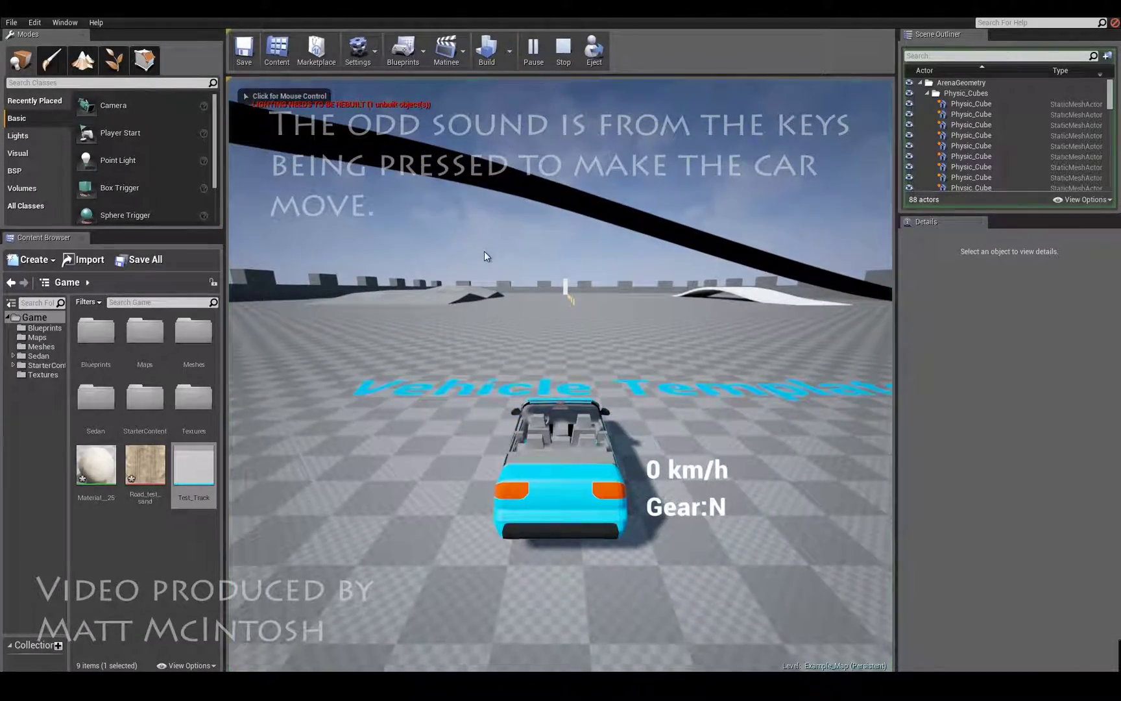
{"action": "key", "text": "w"}
{"action": "key", "text": "d"}
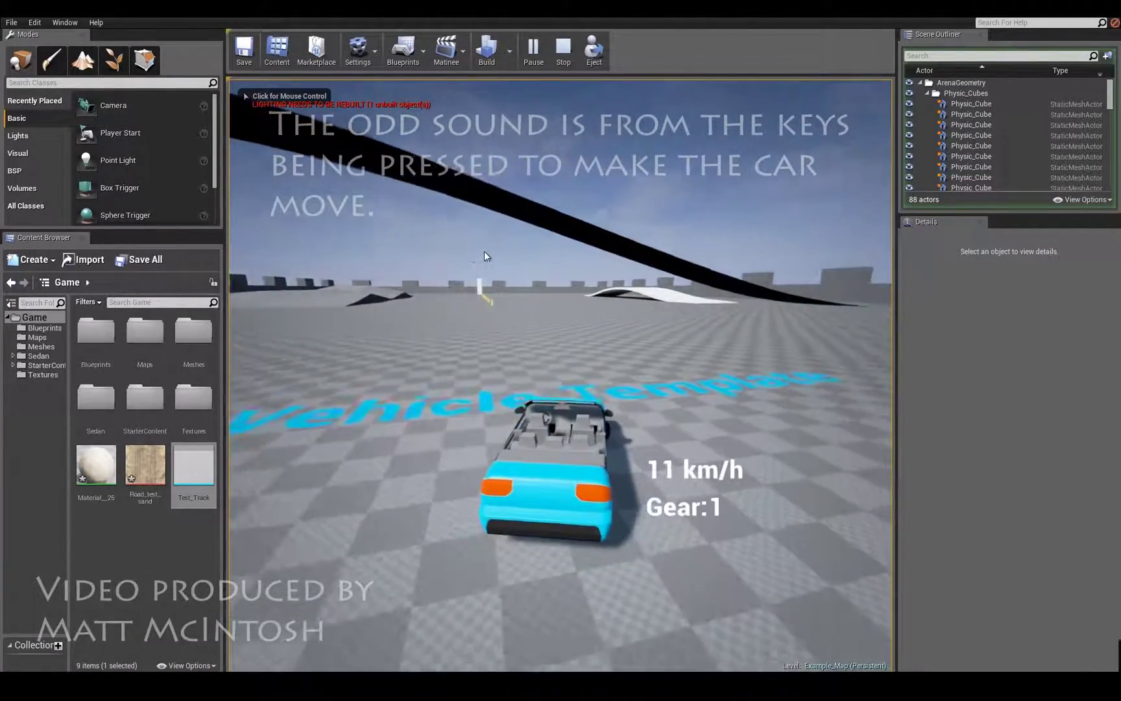
{"action": "key", "text": "w"}
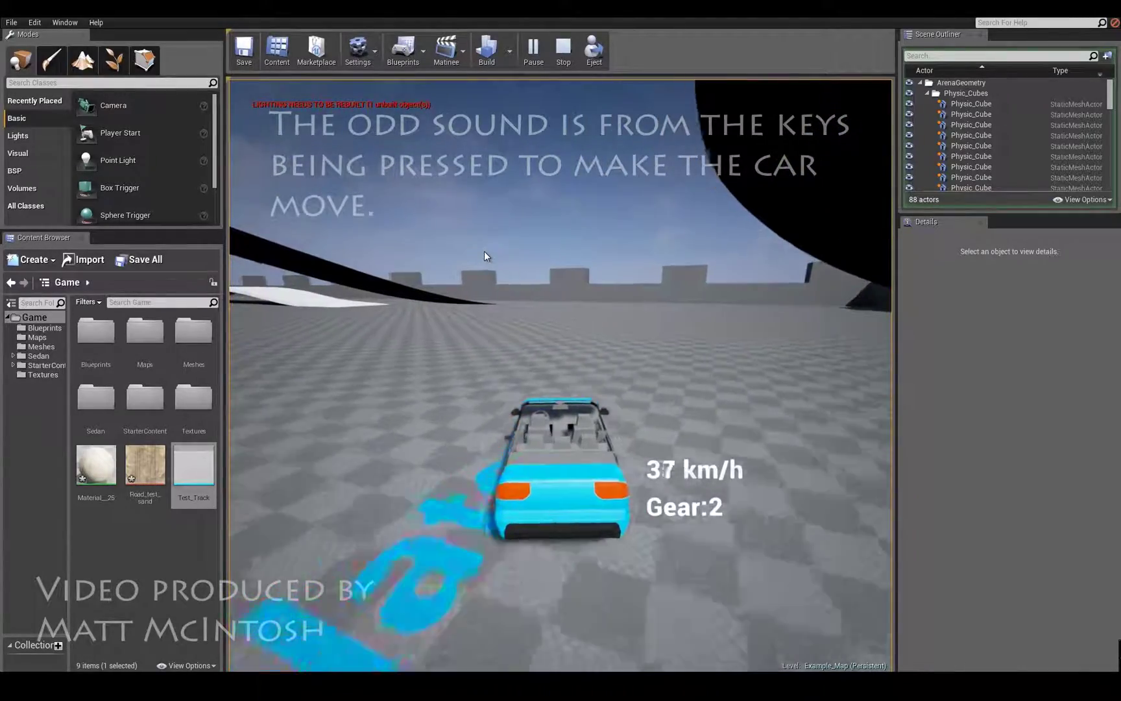
{"action": "key", "text": "w"}
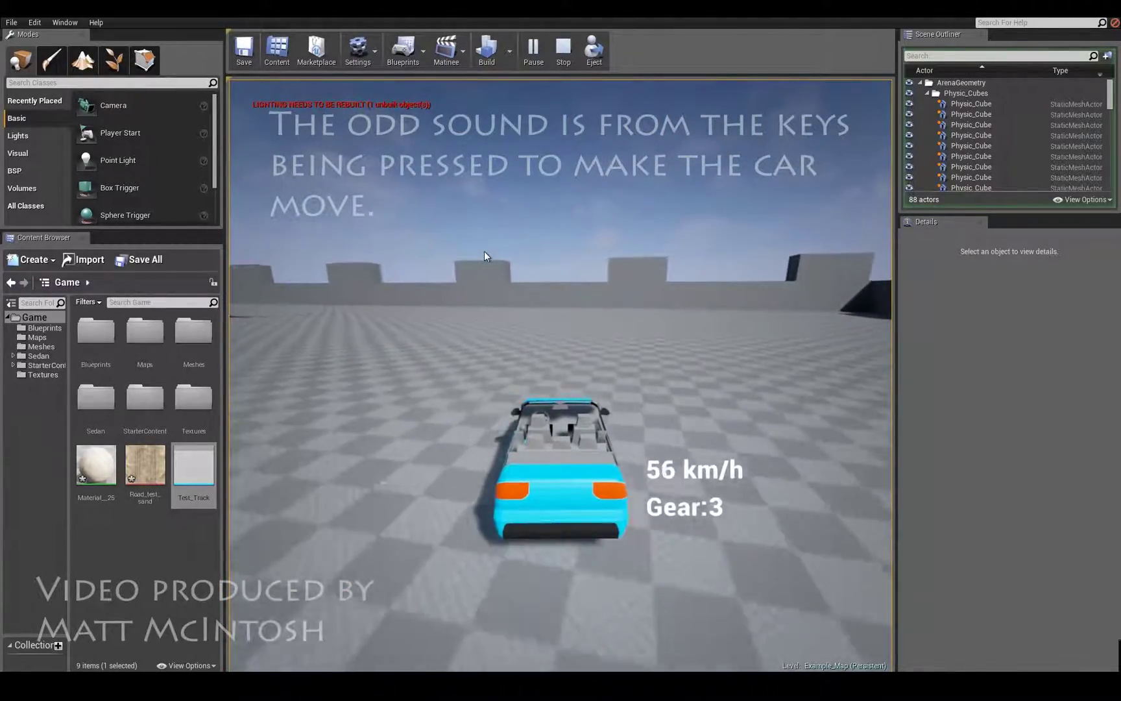
{"action": "key", "text": "w"}
{"action": "key", "text": "a"}
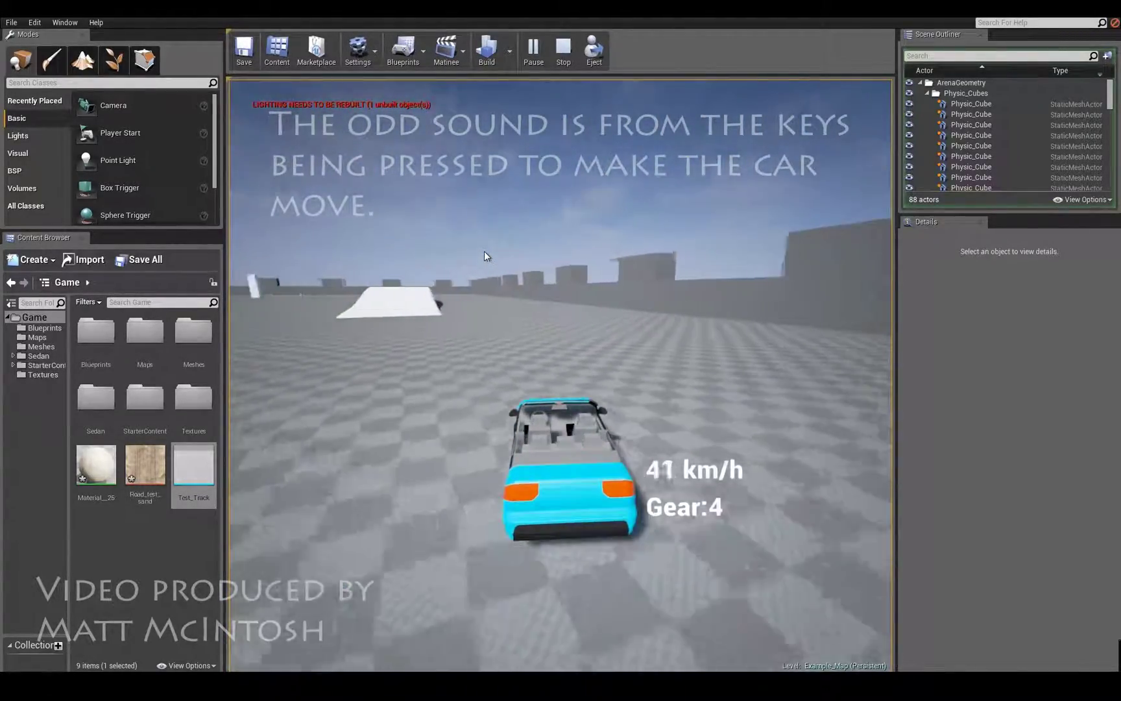
{"action": "key", "text": "a"}
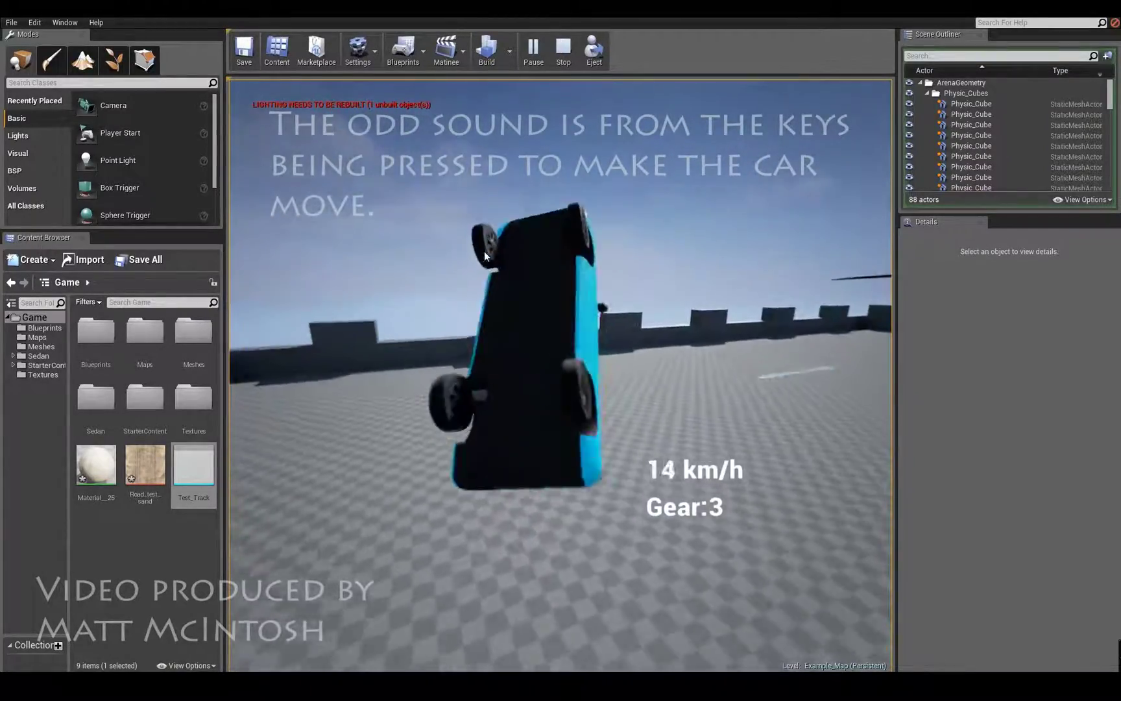
{"action": "key", "text": "w"}
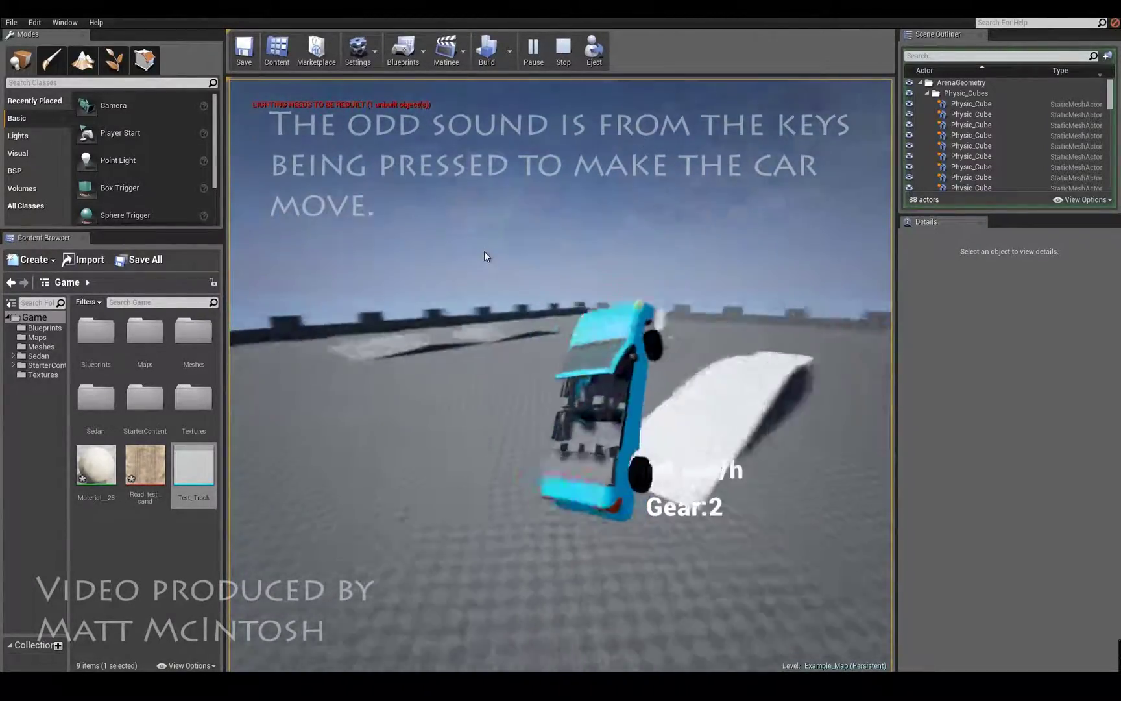
{"action": "key", "text": "Escape"}
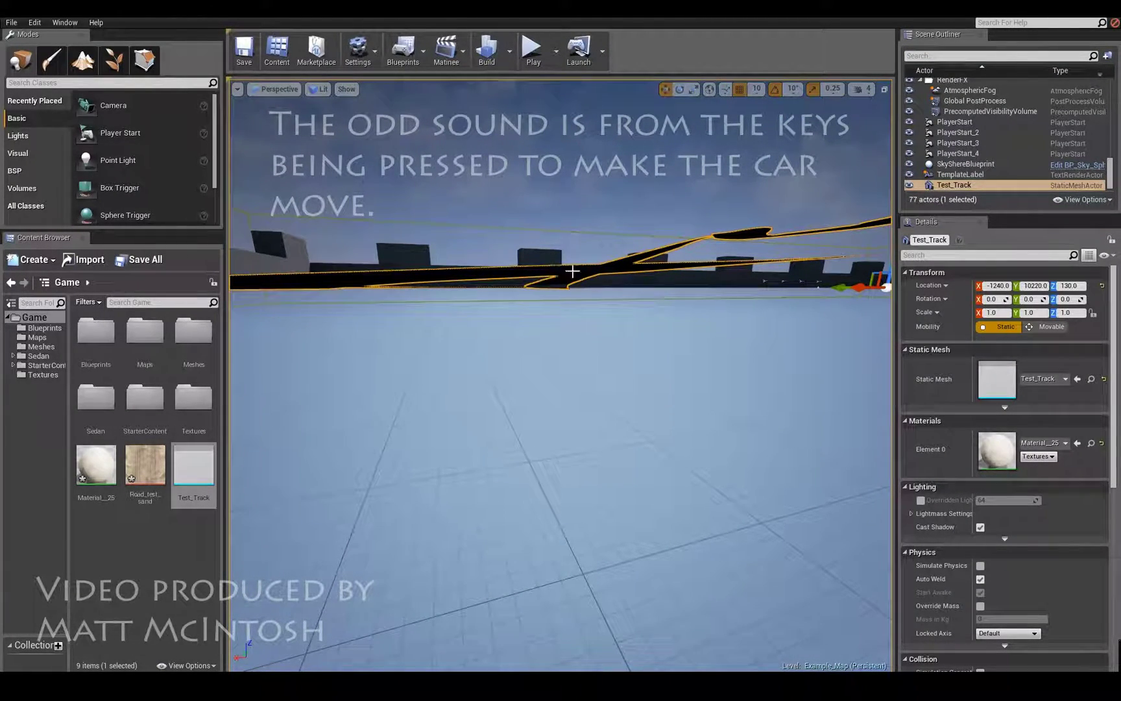
Flip Test_Track upright by rotating it about 180 degrees around X and raise it to Z 1060
{"action": "right_click_drag", "start_coordinate": [576, 273], "coordinate": [756, 303]}
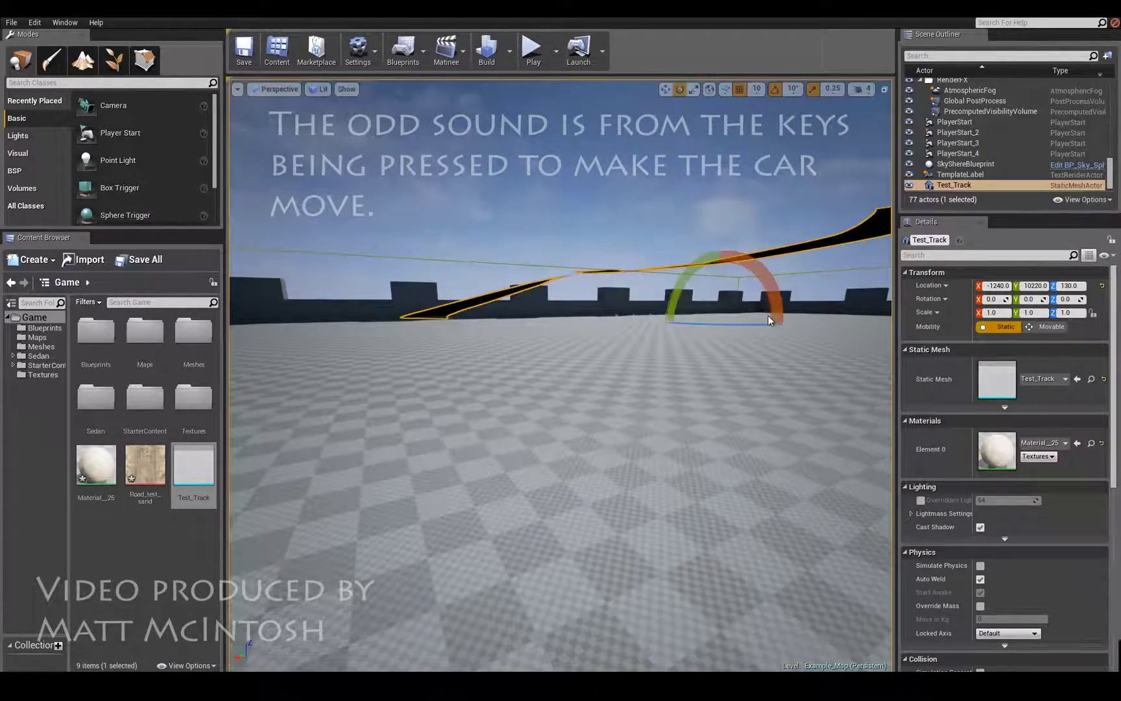
{"action": "left_click_drag", "start_coordinate": [767, 277], "coordinate": [790, 323]}
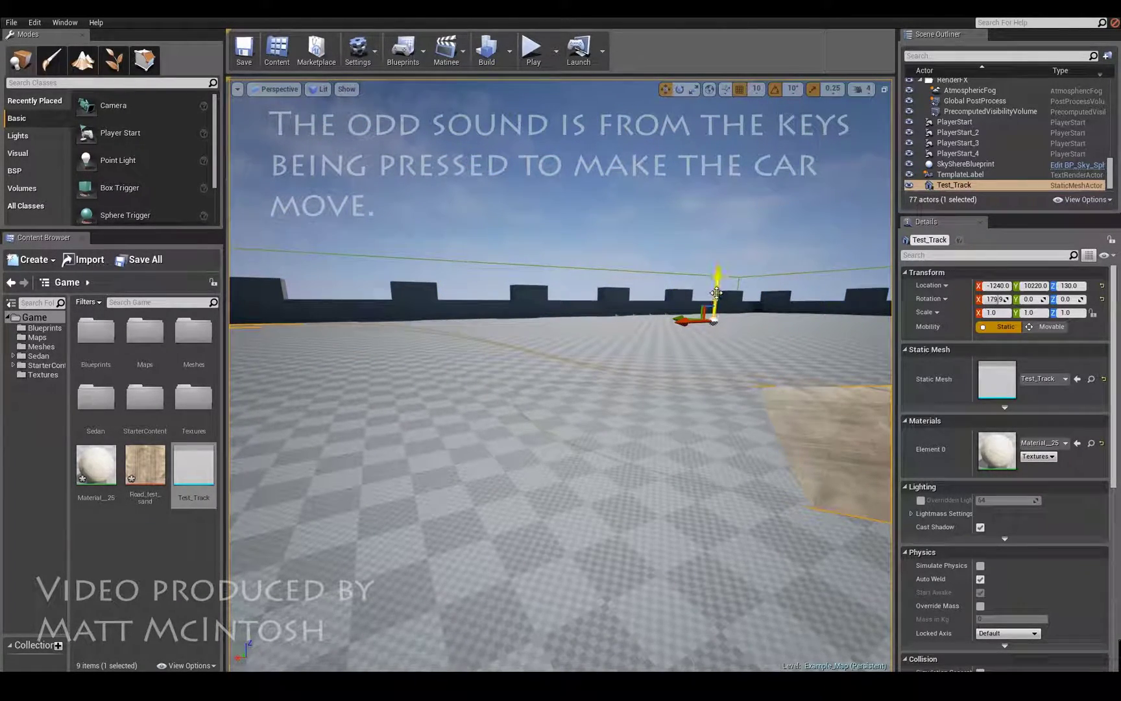
{"action": "left_click_drag", "start_coordinate": [713, 320], "coordinate": [757, 244]}
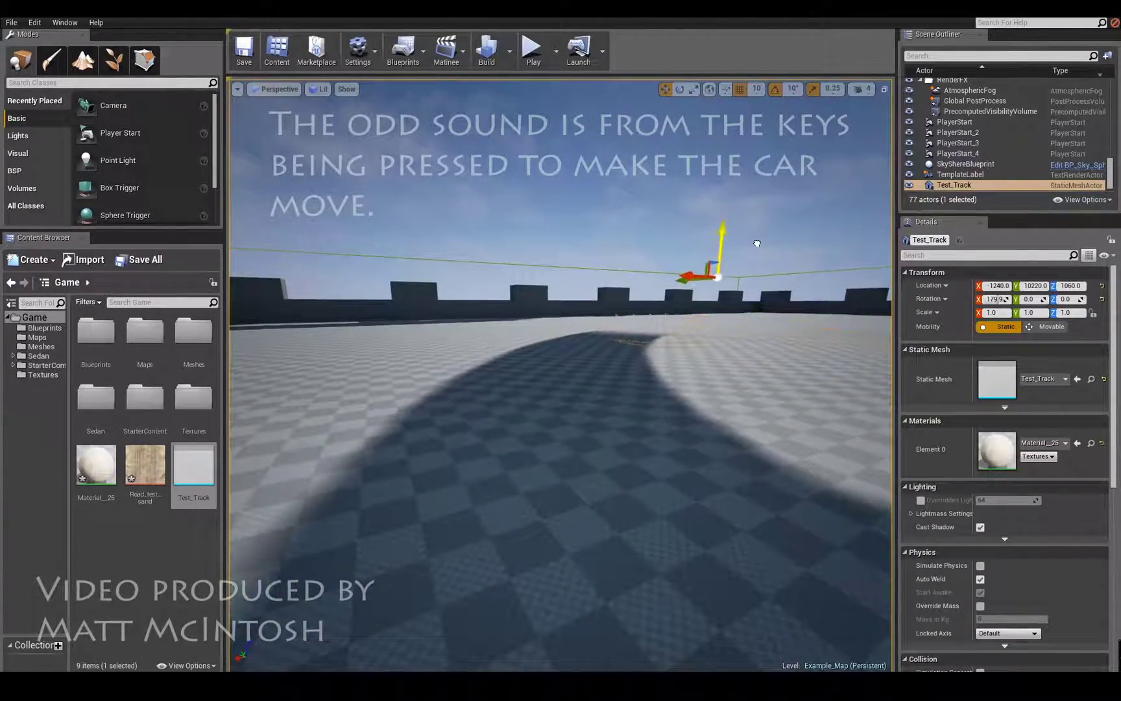
{"action": "right_click_drag", "start_coordinate": [633, 367], "coordinate": [417, 422]}
{"action": "right_click_drag", "start_coordinate": [570, 453], "coordinate": [588, 294]}
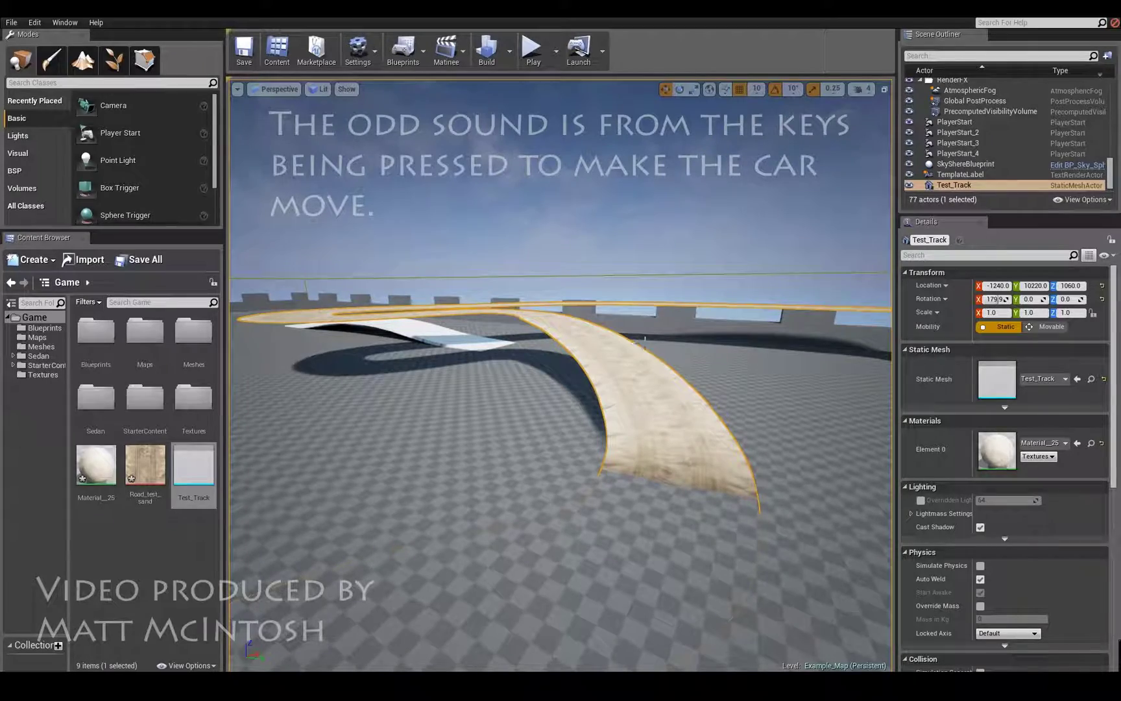
Play the level, drive the car up the sand ramp and along the raised track's curves, and stop the session
{"action": "left_click", "coordinate": [533, 52]}
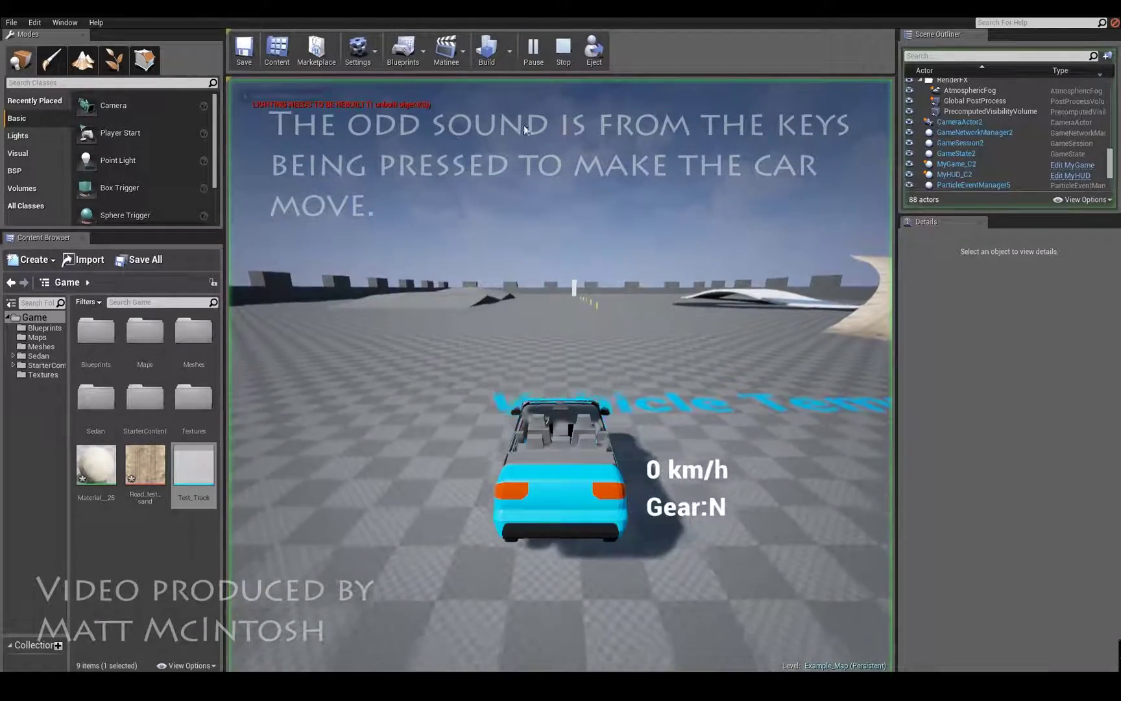
{"action": "key", "text": "w"}
{"action": "key", "text": "d"}
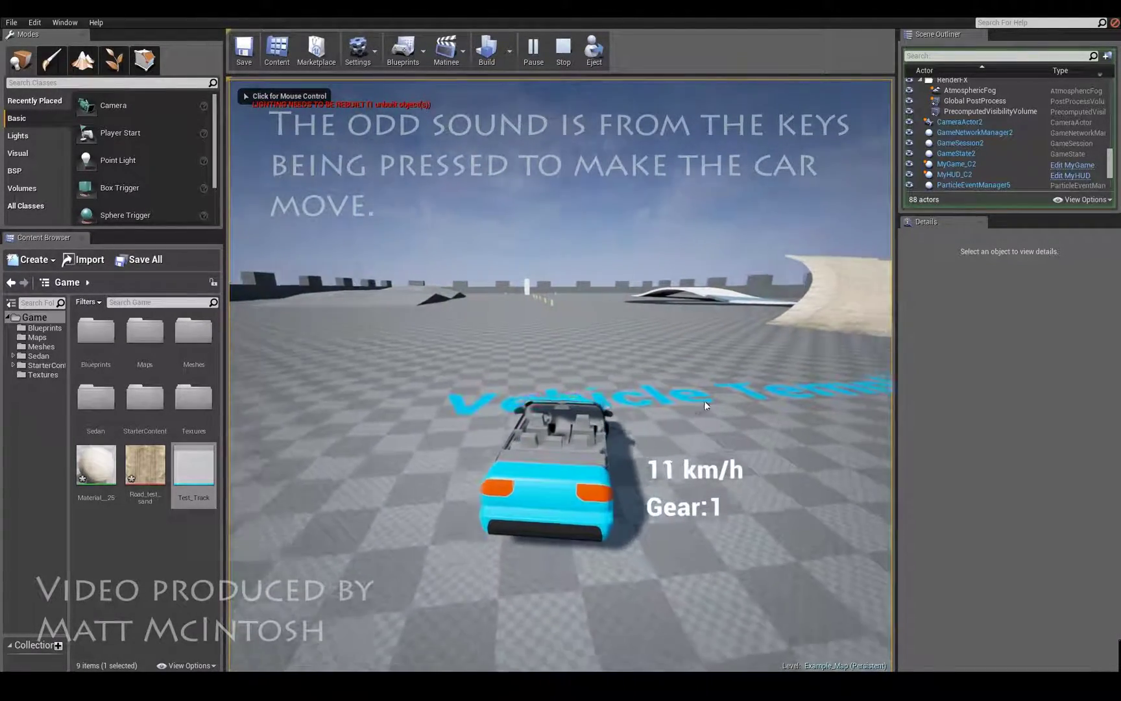
{"action": "key", "text": "w"}
{"action": "key", "text": "d"}
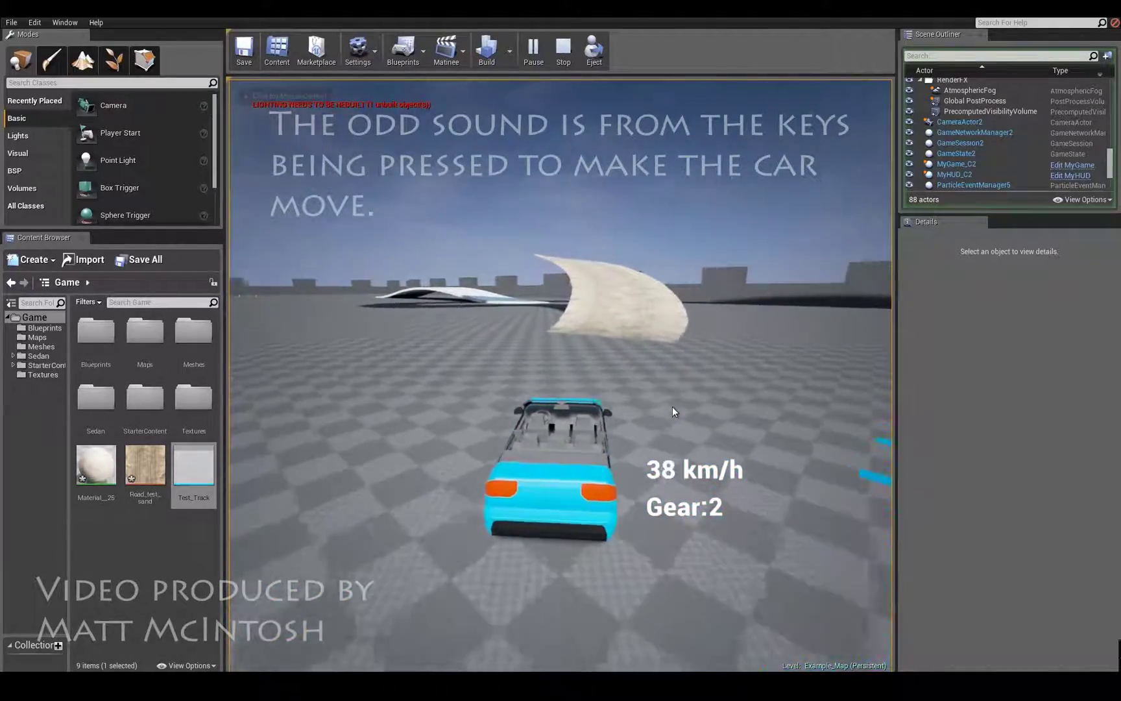
{"action": "key", "text": "w"}
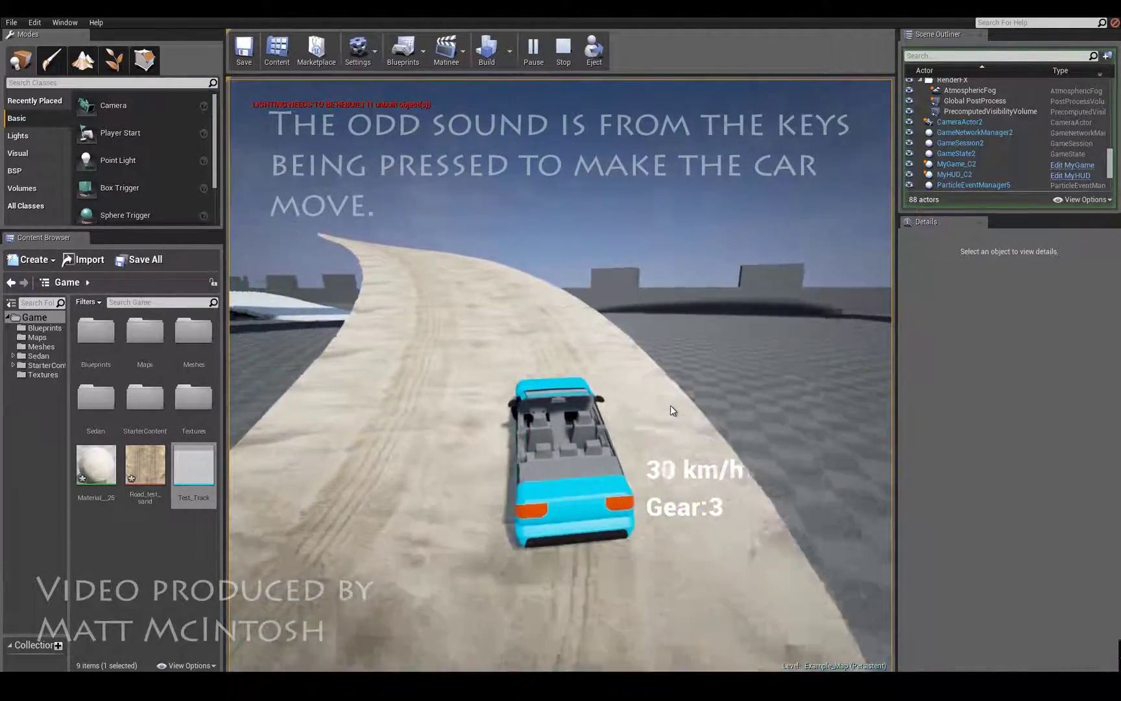
{"action": "key", "text": "w"}
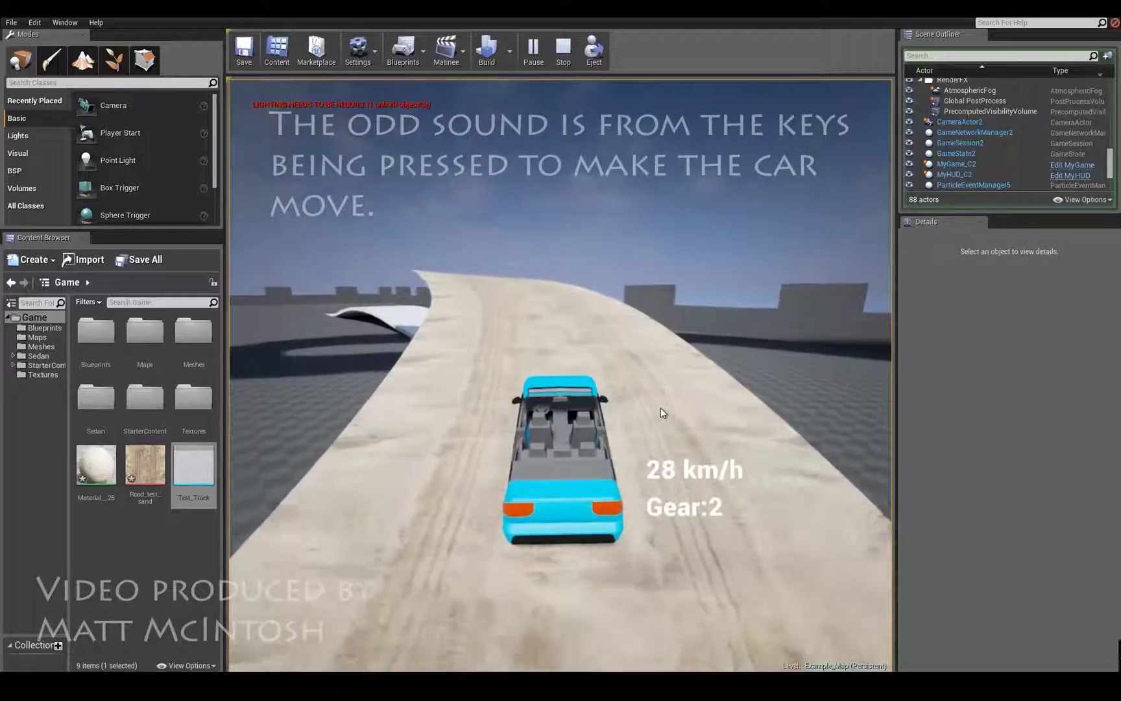
{"action": "key", "text": "w"}
{"action": "key", "text": "a"}
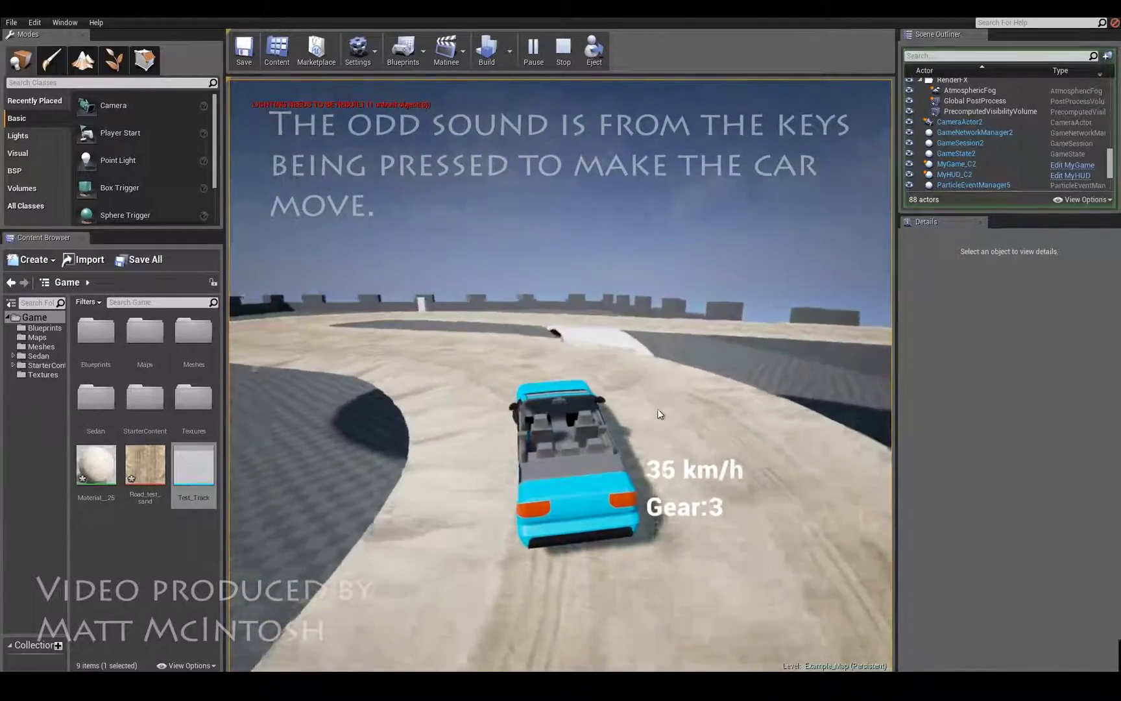
{"action": "key", "text": "d"}
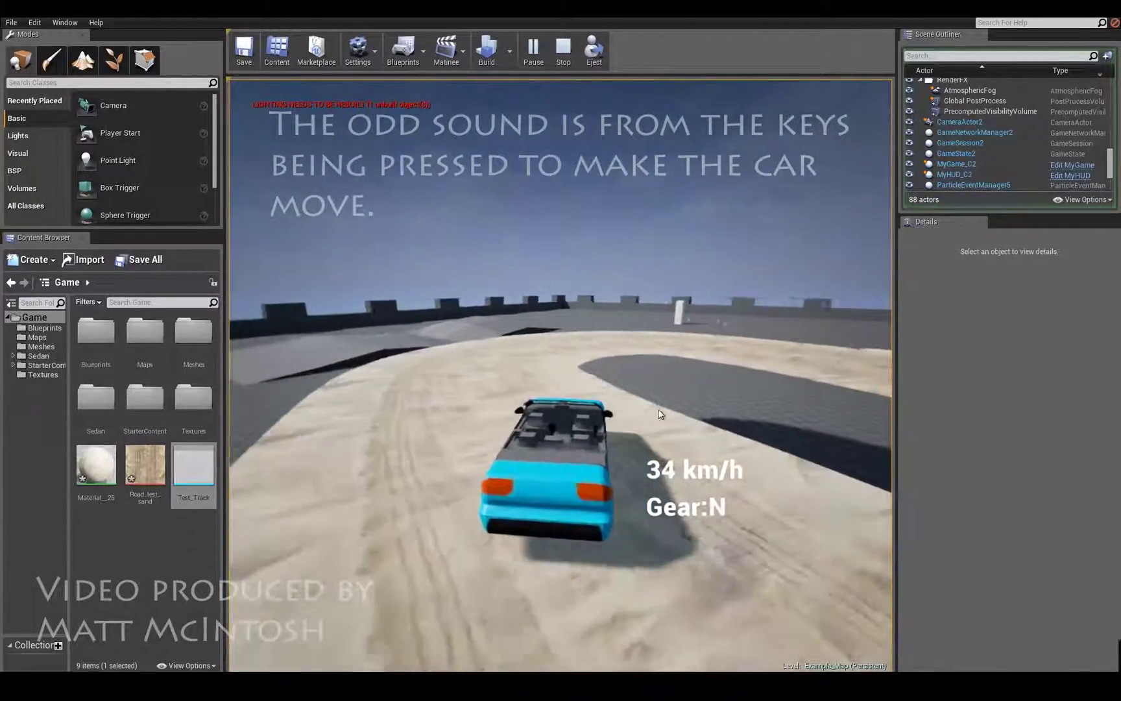
{"action": "key", "text": "w"}
{"action": "key", "text": "d"}
{"action": "key", "text": "d"}
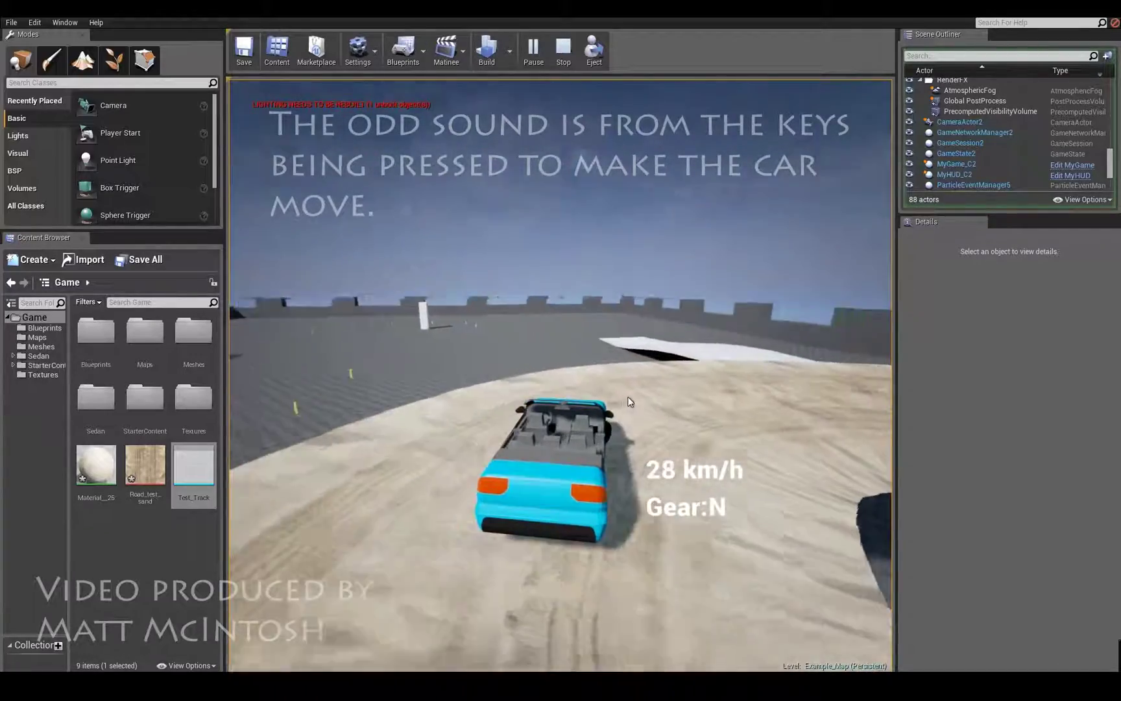
{"action": "key", "text": "w"}
{"action": "key", "text": "w"}
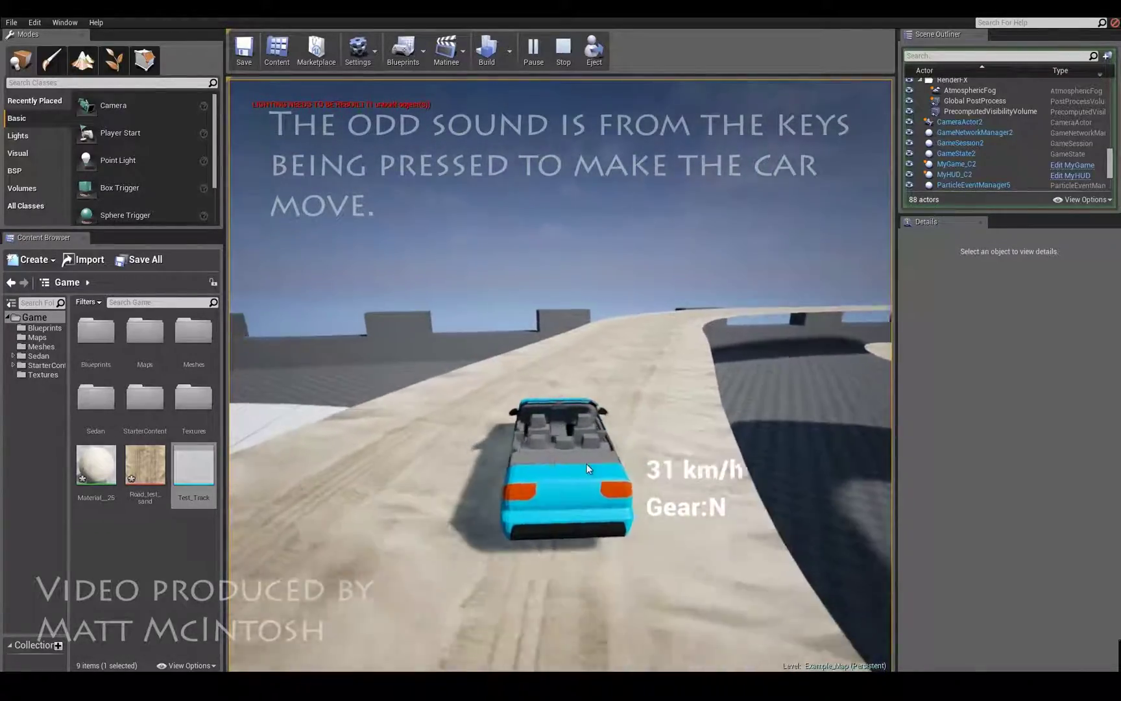
{"action": "key", "text": "d"}
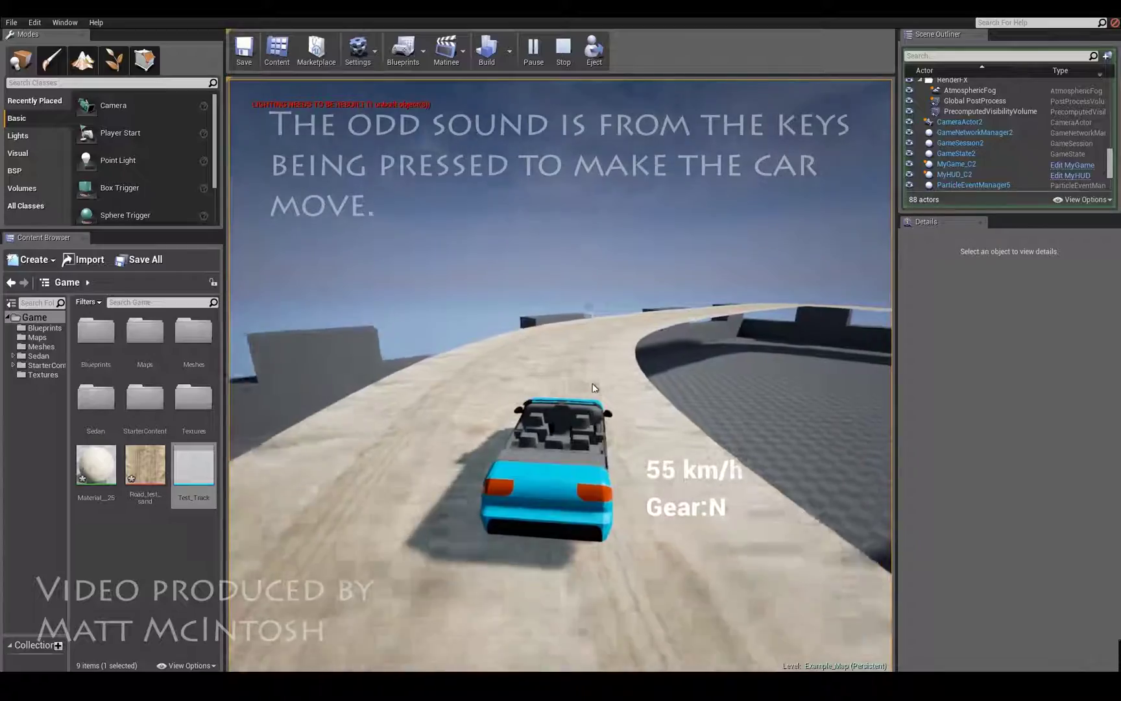
{"action": "key", "text": "d"}
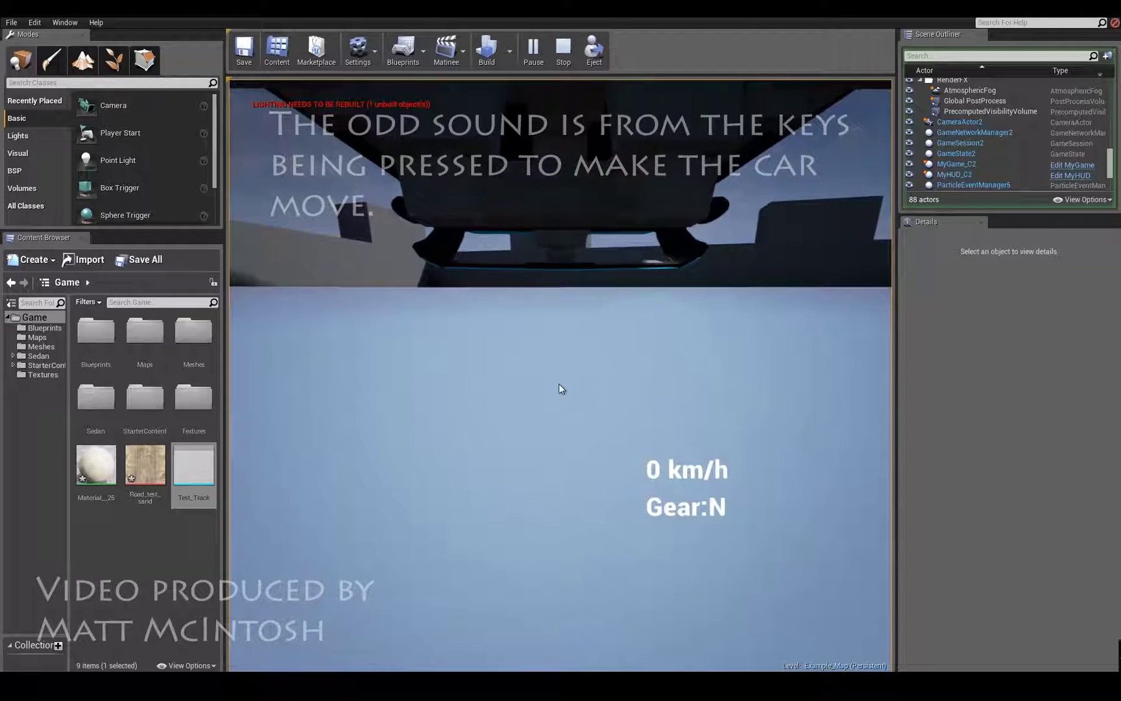
{"action": "key", "text": "Escape"}
Start another play test and drive the car up the ramp and around the first bends of the track again
{"action": "key", "text": "Escape"}
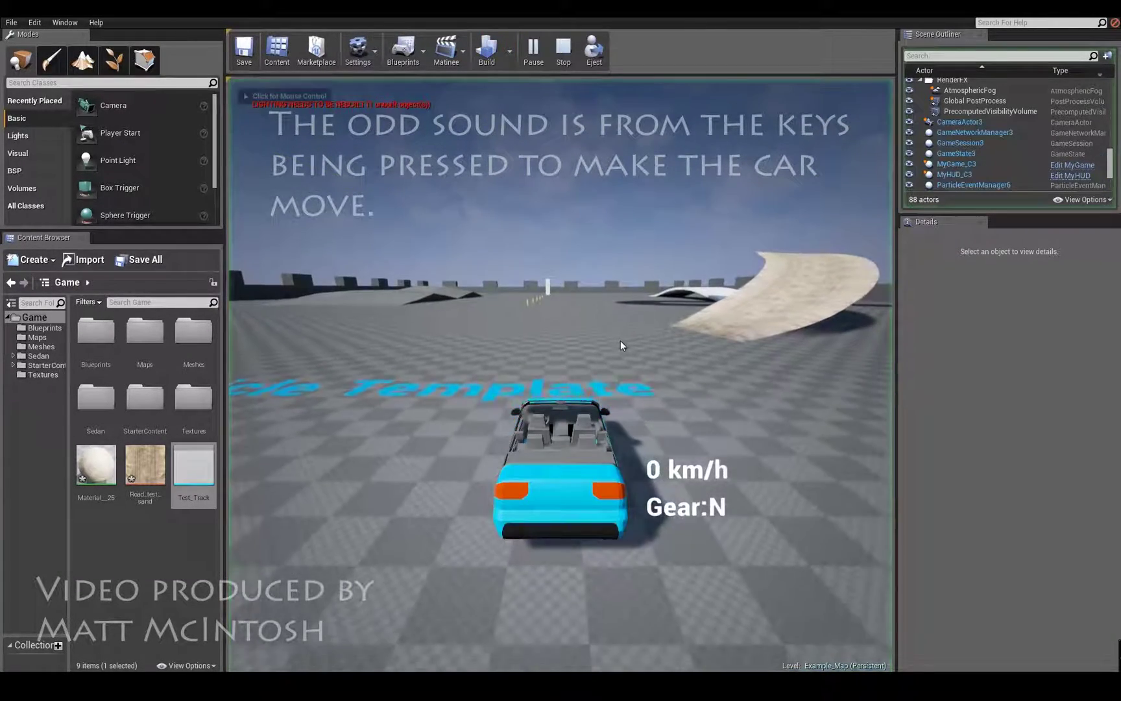
{"action": "key", "text": "w"}
{"action": "key", "text": "d"}
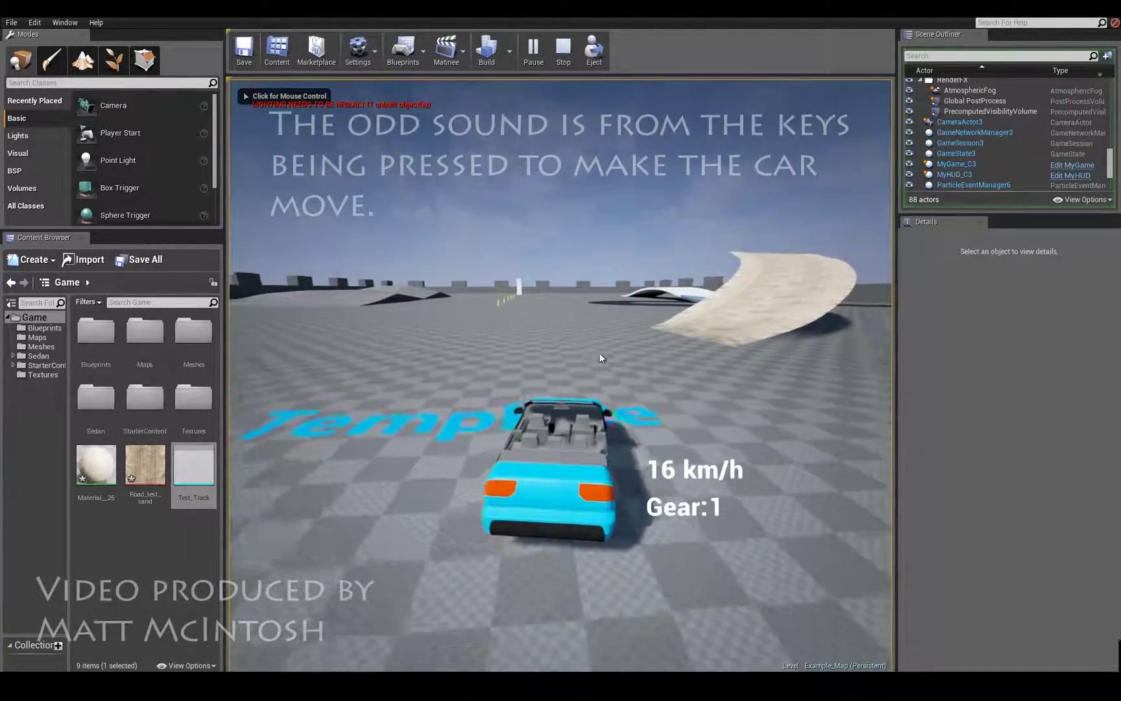
{"action": "key", "text": "w"}
{"action": "key", "text": "d"}
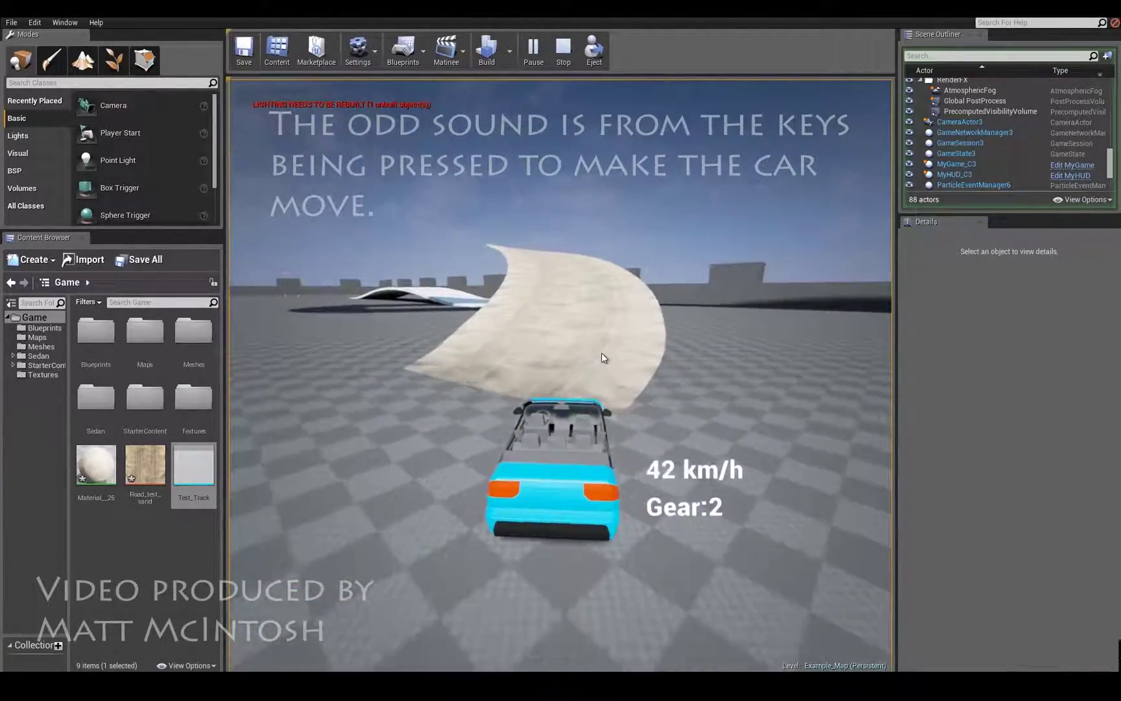
{"action": "key", "text": "w"}
{"action": "key", "text": "w"}
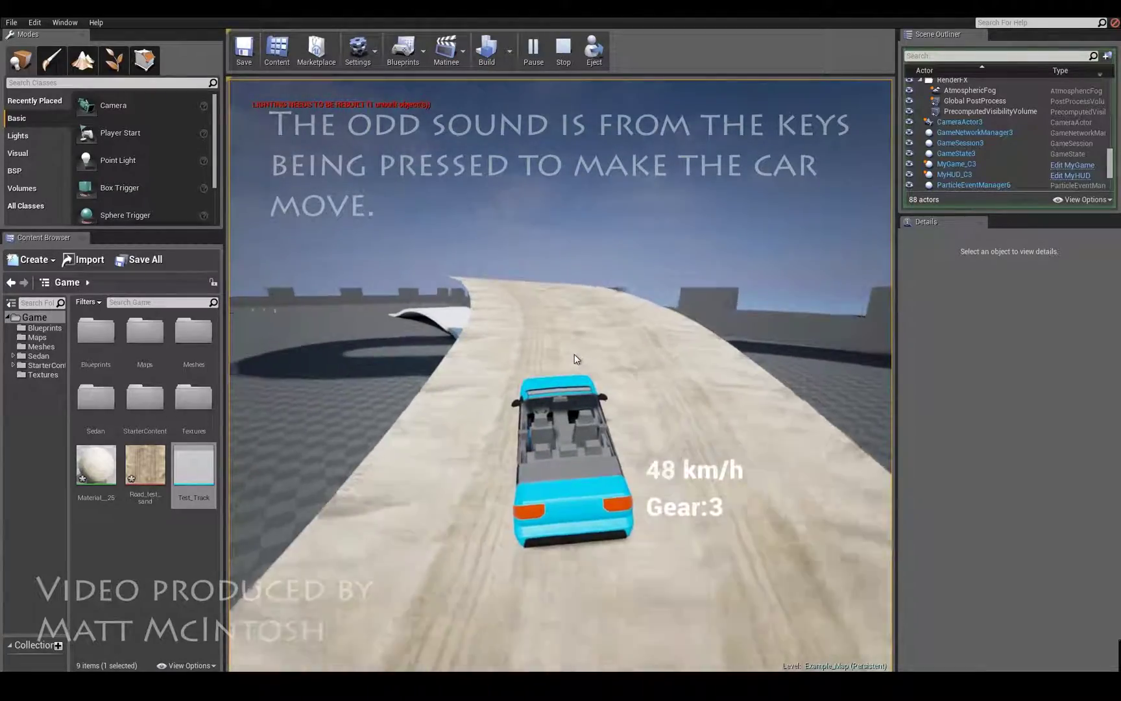
{"action": "key", "text": "a"}
{"action": "key", "text": "s"}
{"action": "key", "text": "a"}
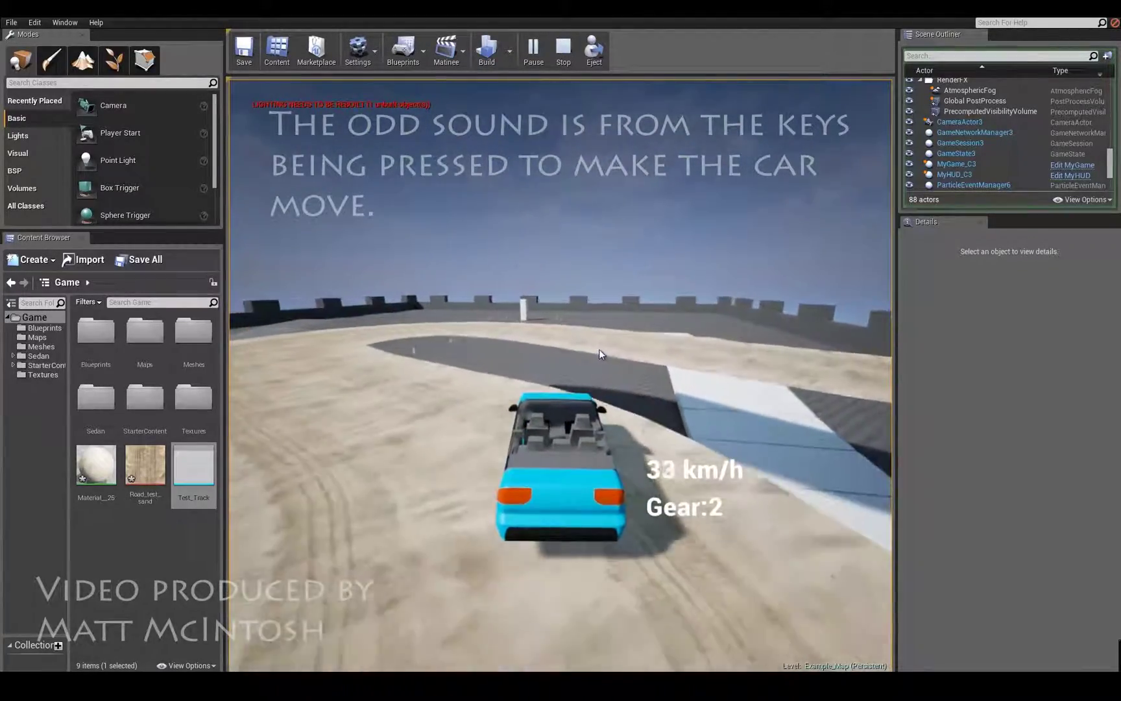
{"action": "key", "text": "w"}
{"action": "key", "text": "s"}
{"action": "key", "text": "a"}
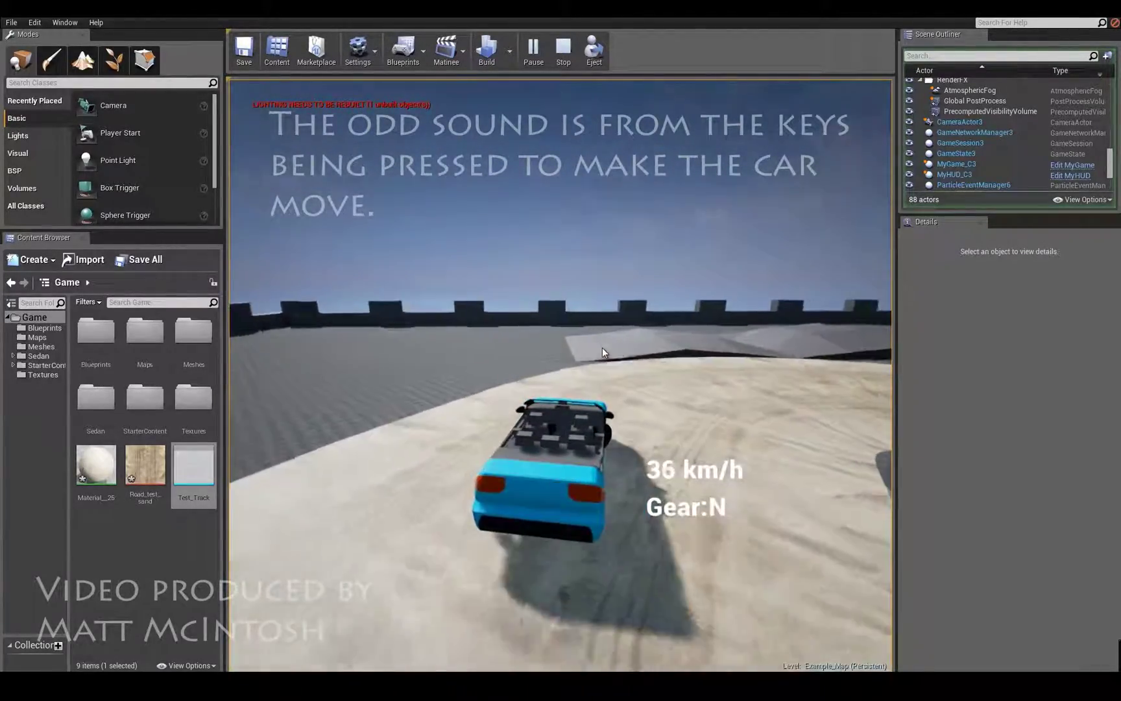